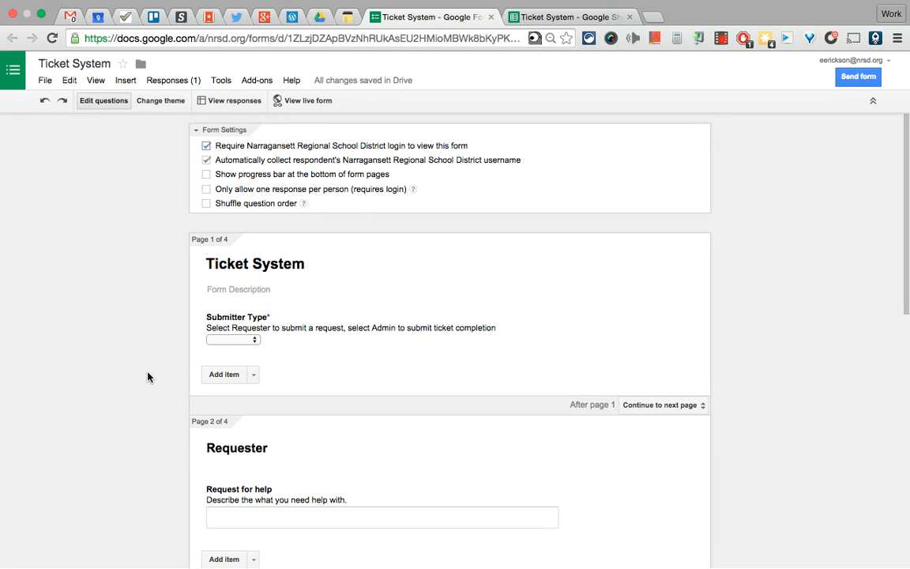
Scroll through the Ticket System form to find the Submitter Type question on Page 1
scroll(148, 377, down, 1)
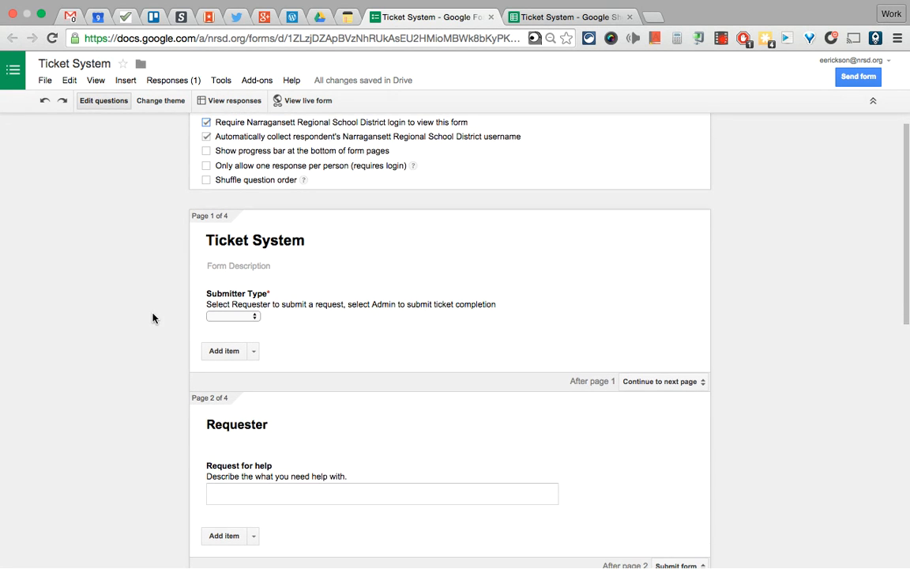
scroll(152, 318, up, 1)
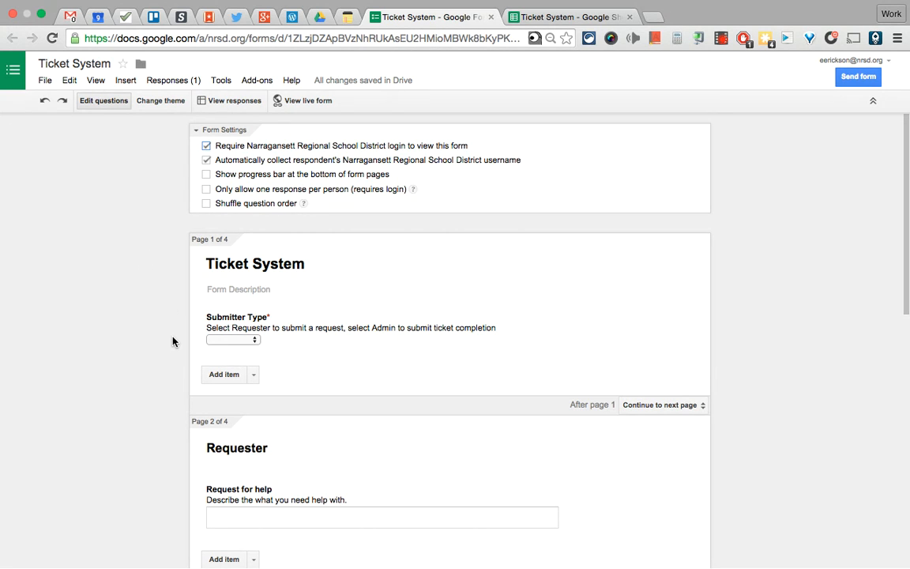
scroll(164, 352, down, 1)
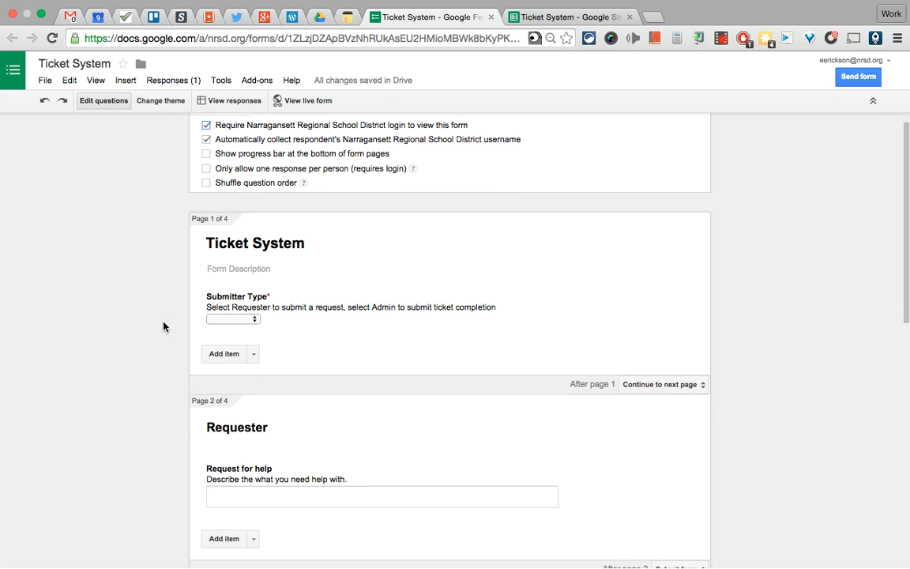
scroll(152, 434, down, 2)
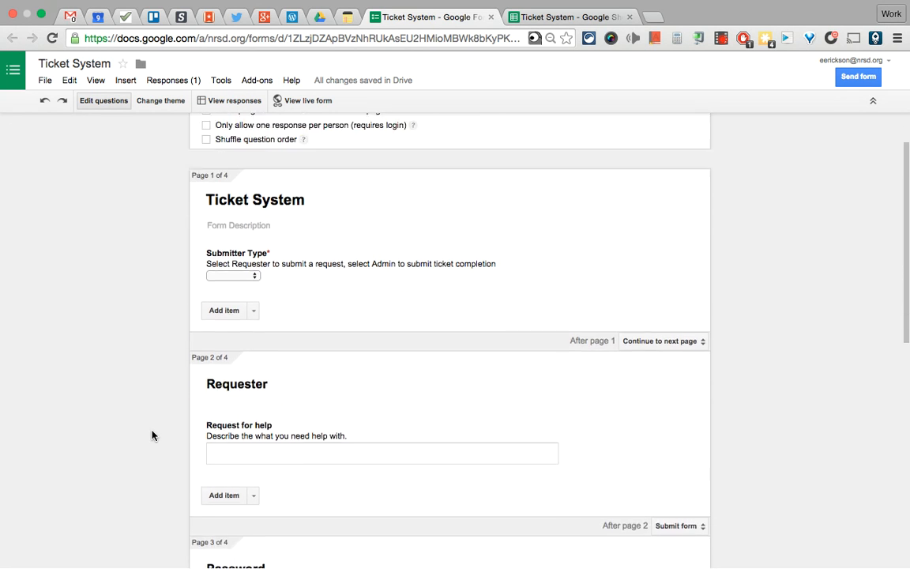
scroll(146, 388, up, 3)
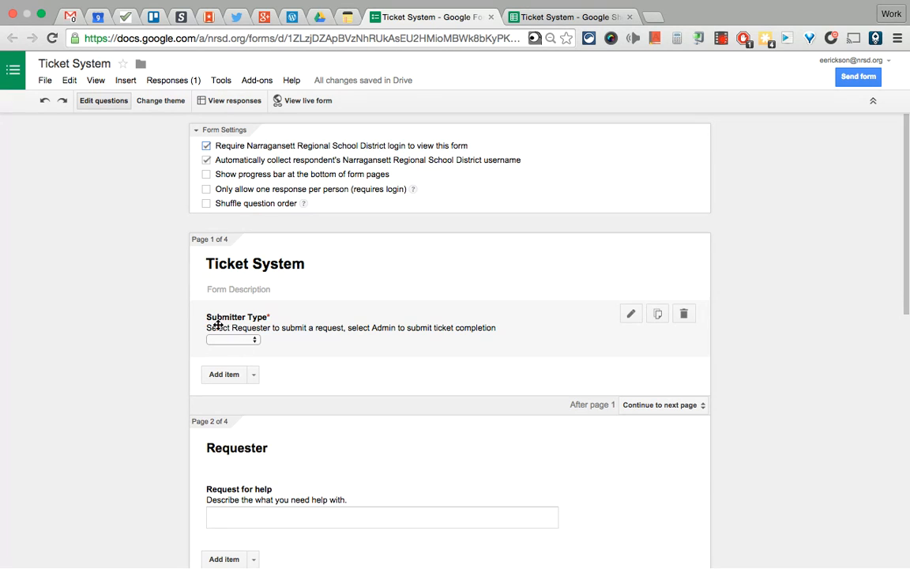
Open the Submitter Type question and review its Requester and Admin choices and their routing
click(245, 341)
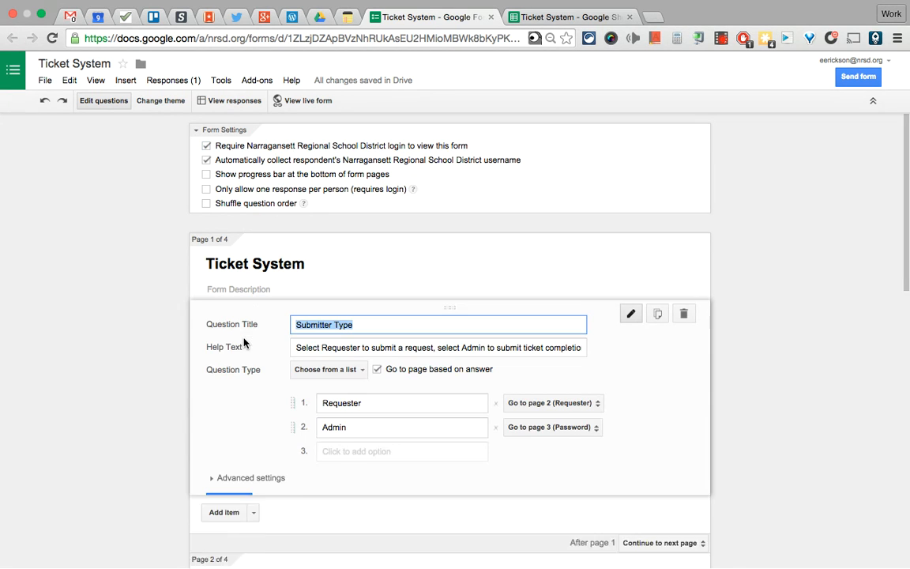
click(321, 403)
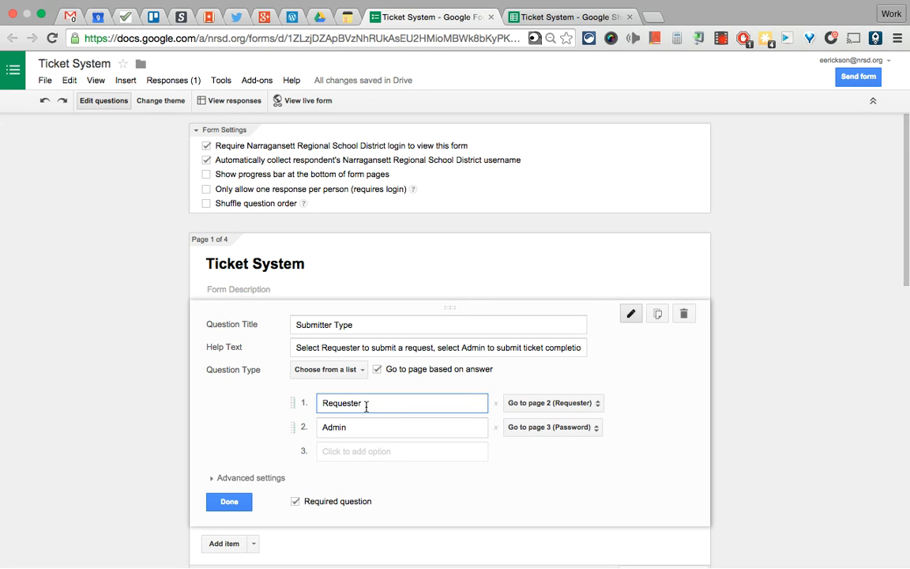
click(352, 431)
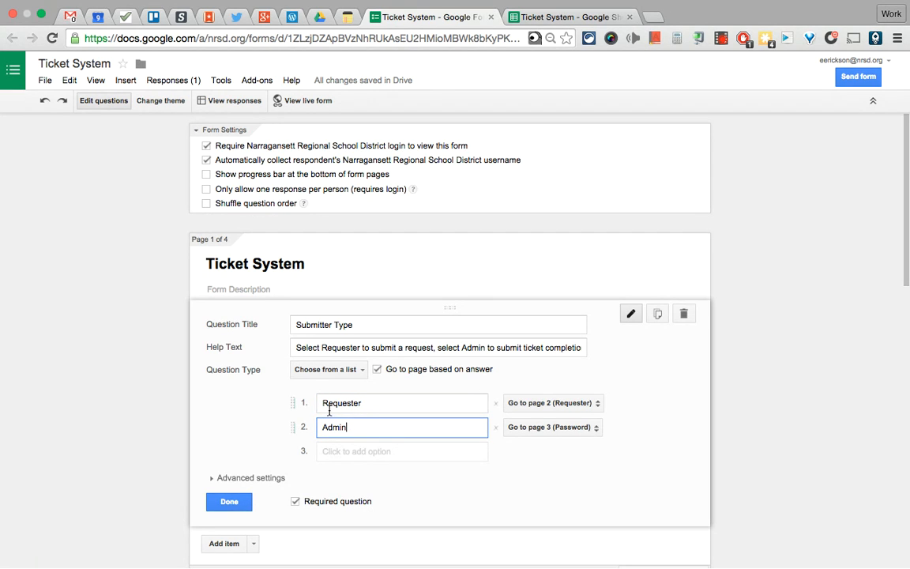
click(366, 407)
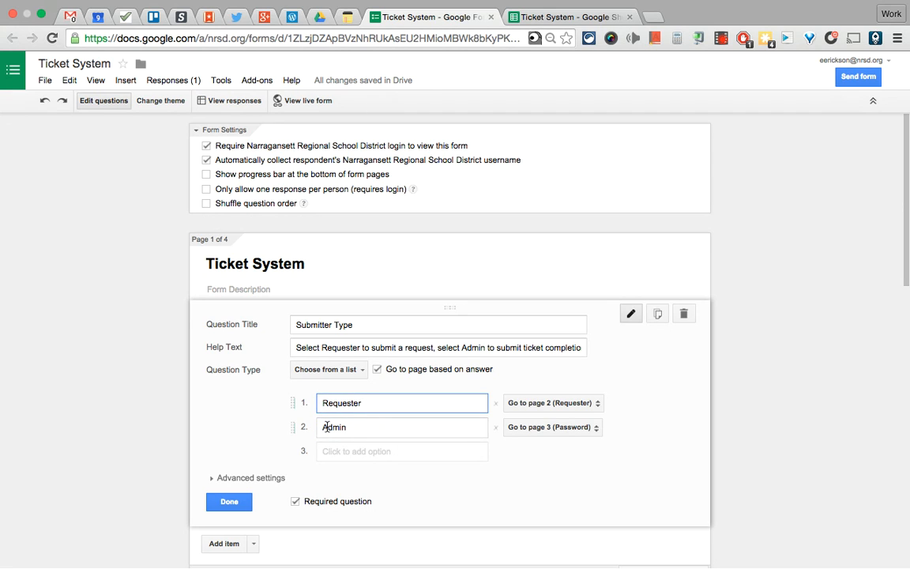
click(356, 428)
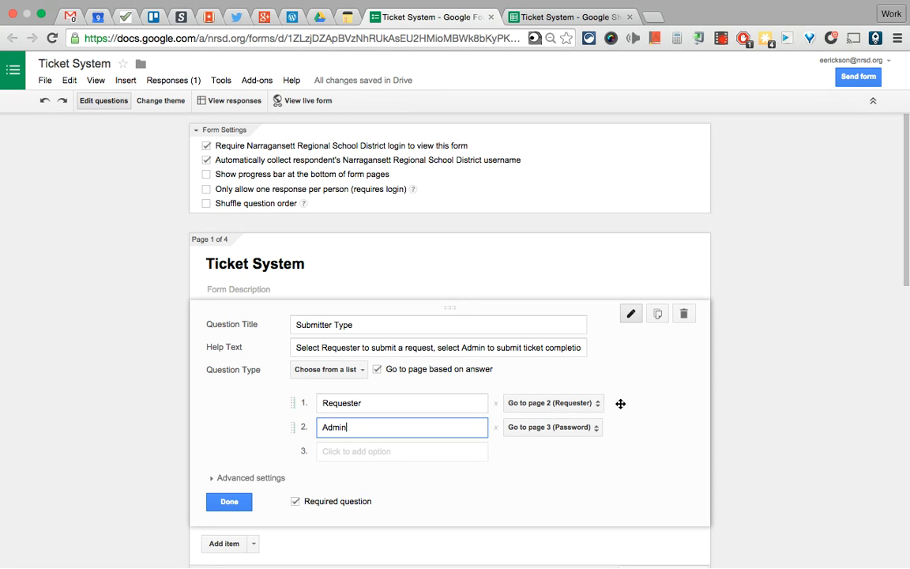
Read the full help text about selecting Requester or Admin, then finish editing the question
scroll(621, 403, down, 1)
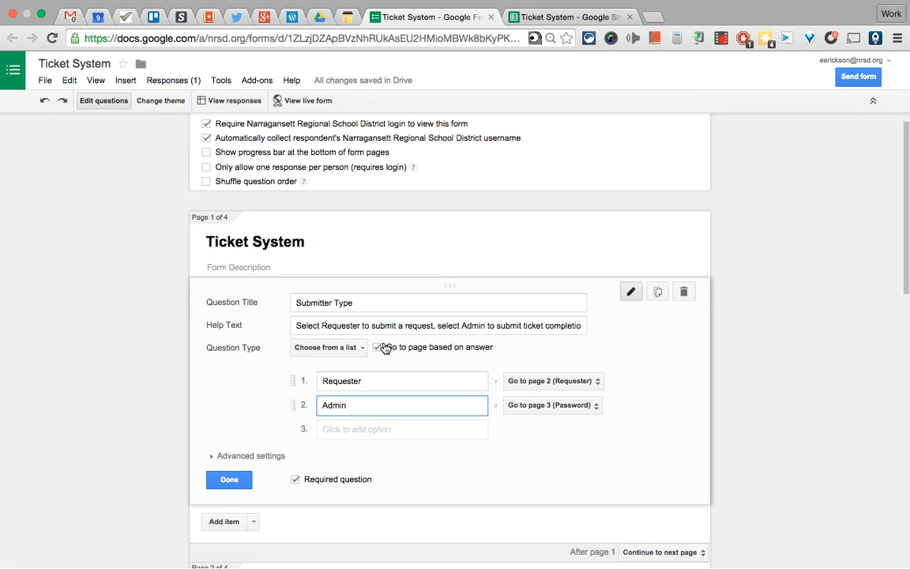
drag(296, 326, 460, 329)
click(462, 327)
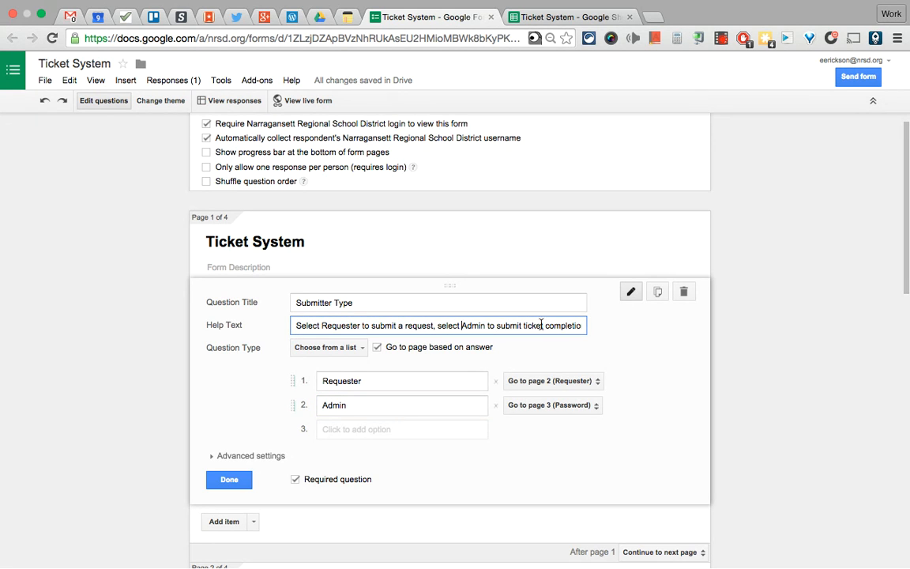
drag(541, 327, 587, 328)
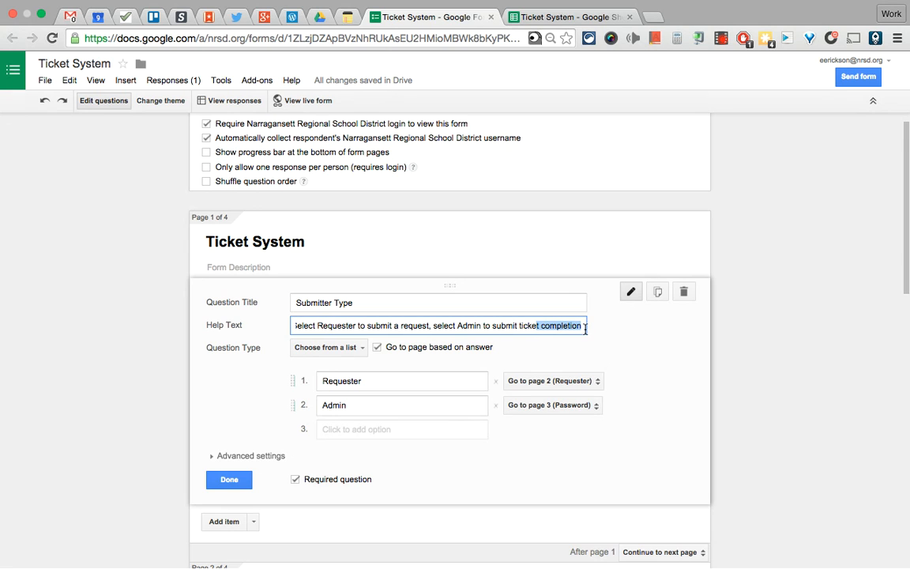
click(564, 326)
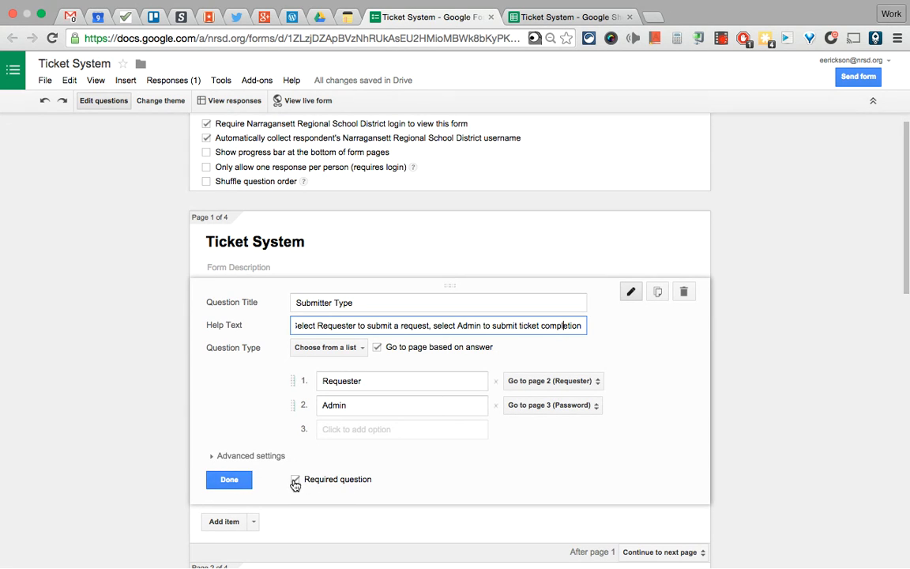
click(226, 480)
scroll(150, 385, down, 4)
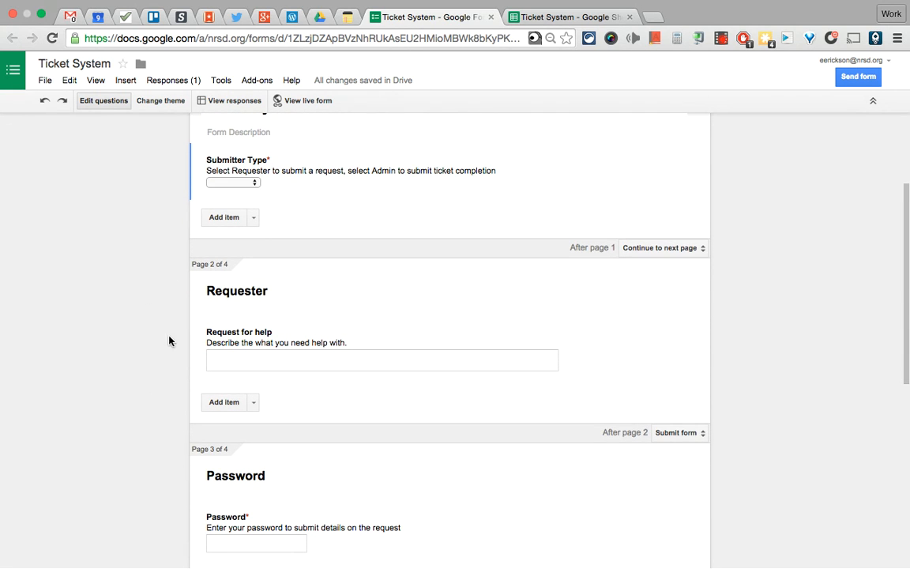
Open and close the Request for help question on the Requester page
click(234, 364)
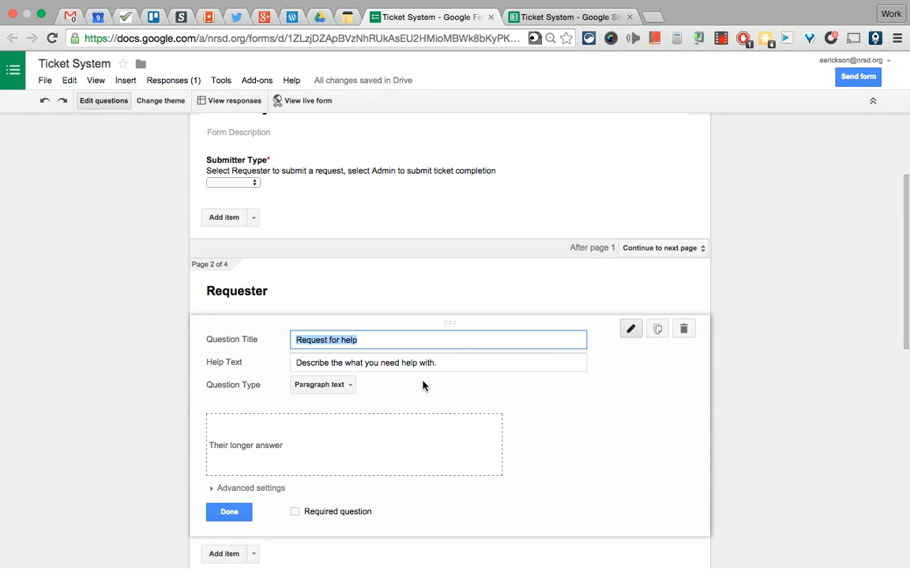
scroll(301, 423, down, 1)
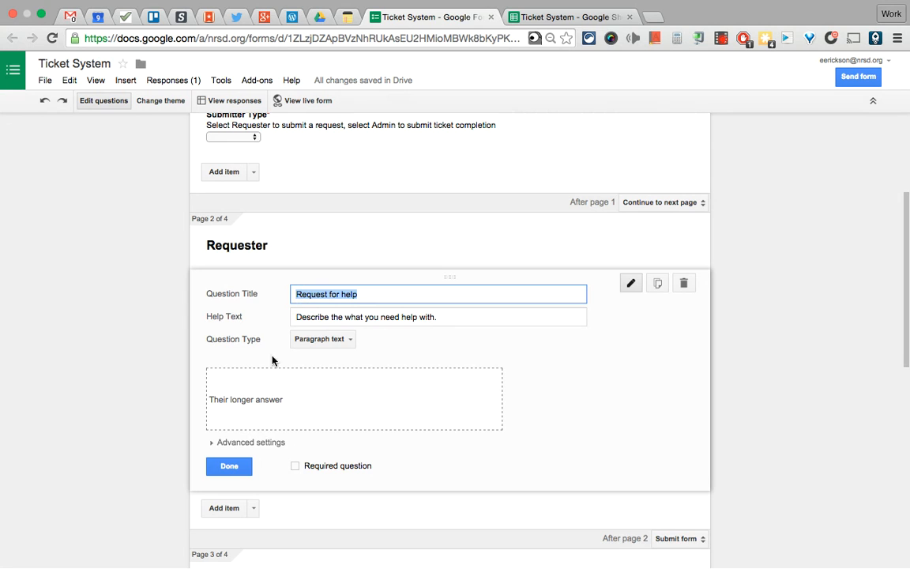
click(229, 468)
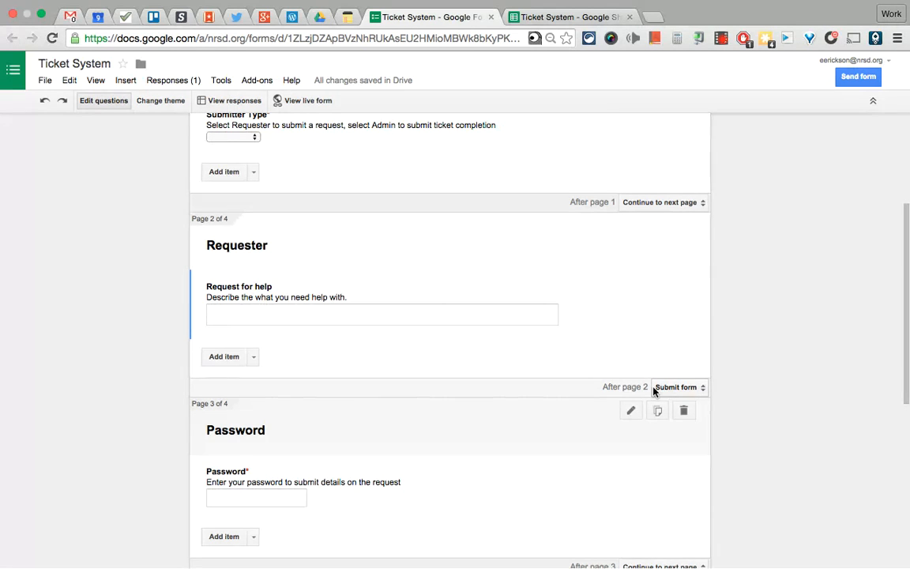
Set the After page 2 option to Submit form
click(676, 388)
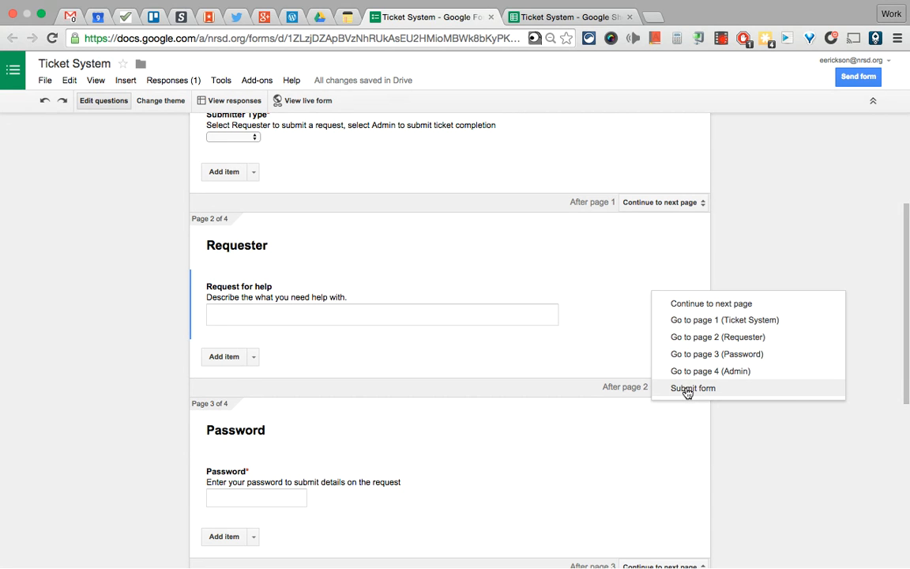
click(688, 390)
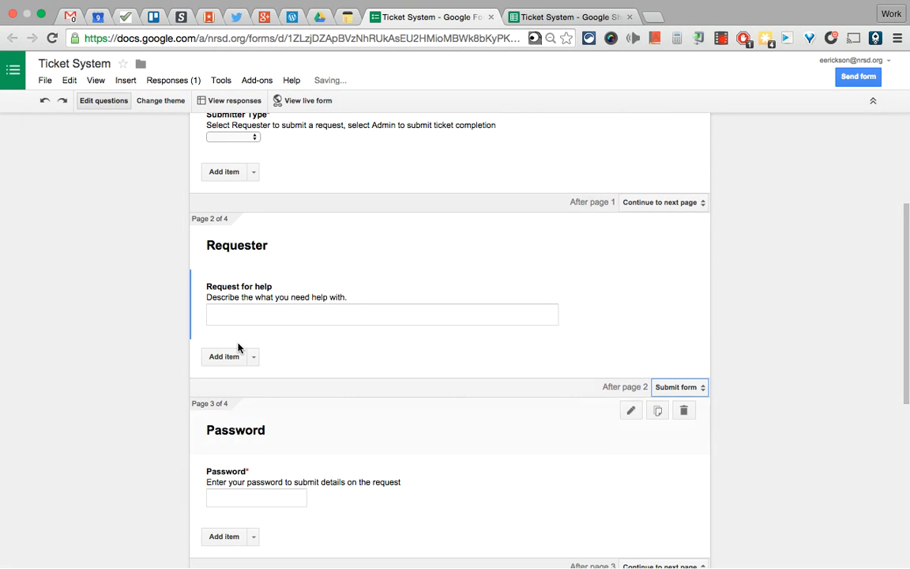
scroll(178, 338, down, 3)
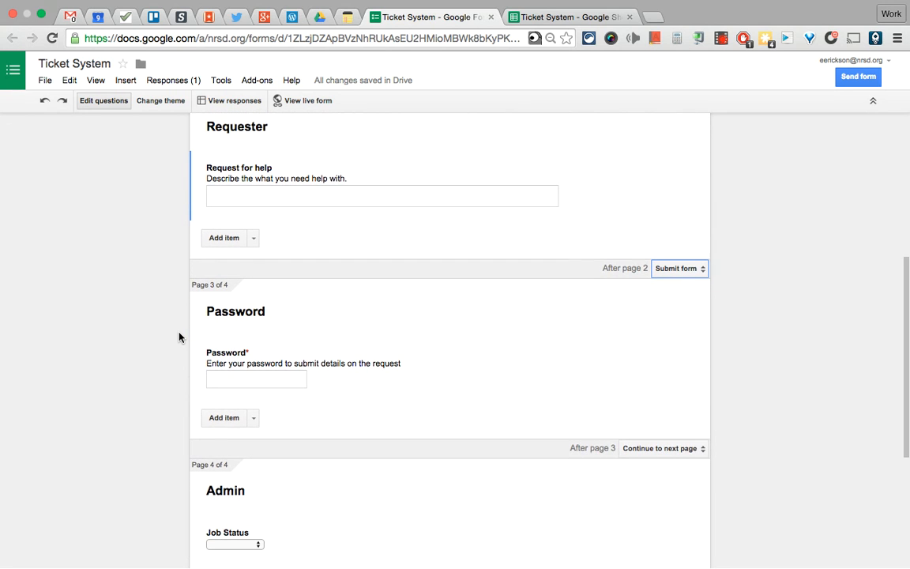
scroll(146, 315, up, 5)
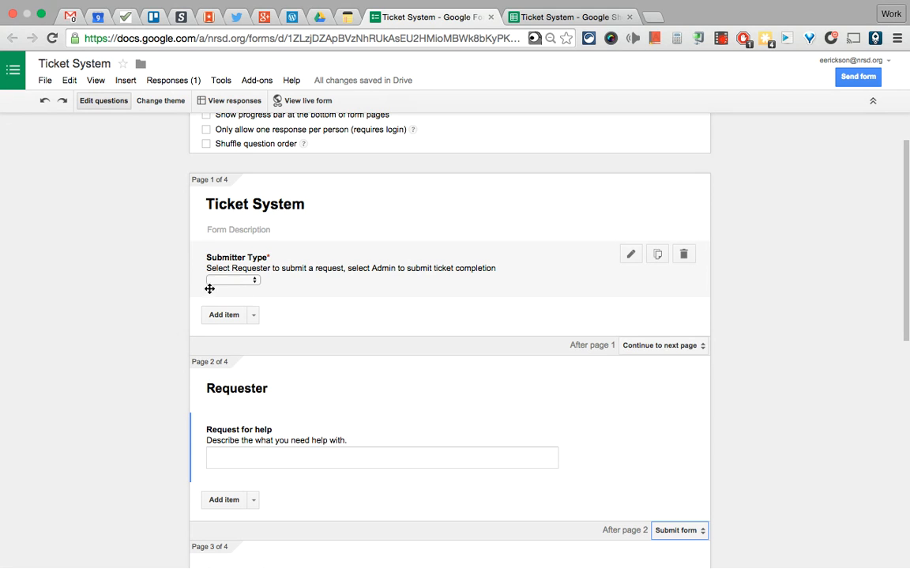
Open the Password question and inspect its help text
scroll(144, 376, down, 6)
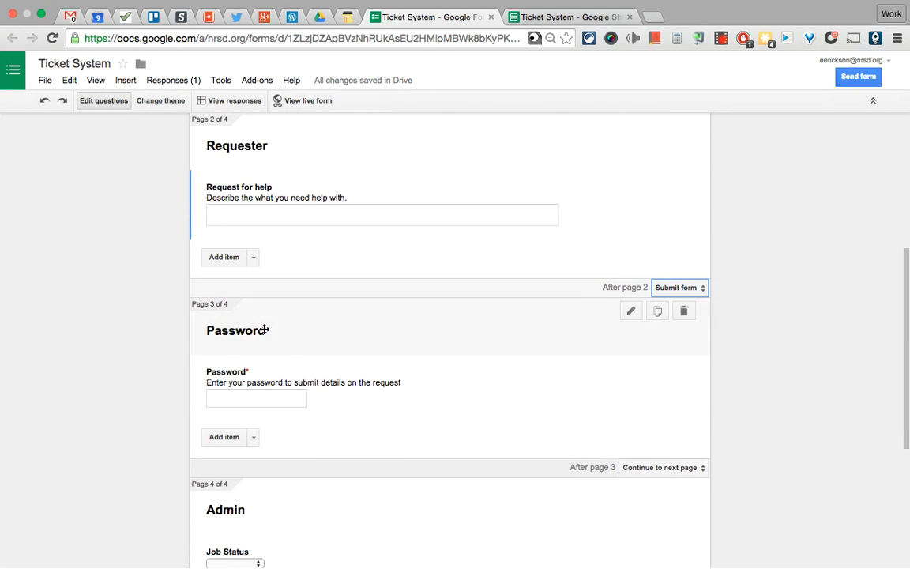
click(231, 378)
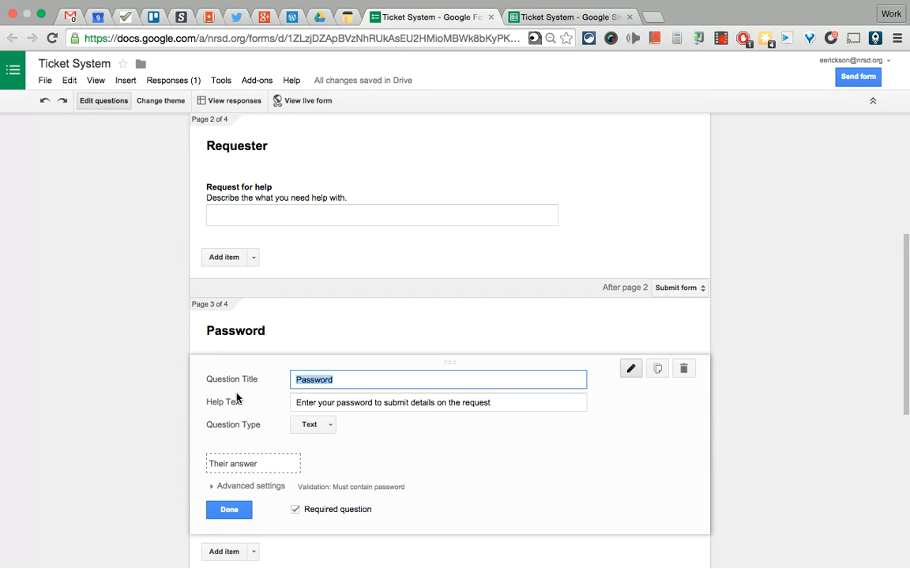
scroll(239, 399, down, 1)
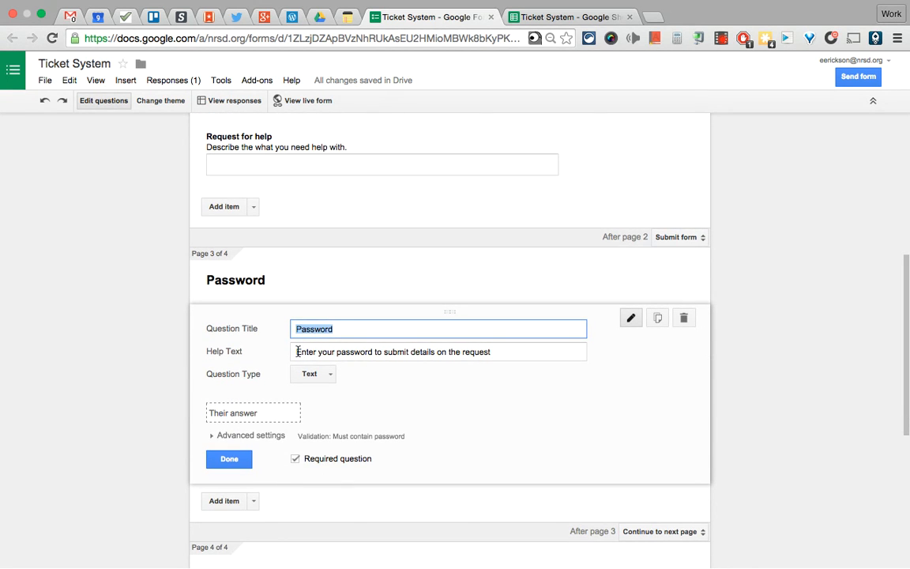
drag(298, 352, 472, 351)
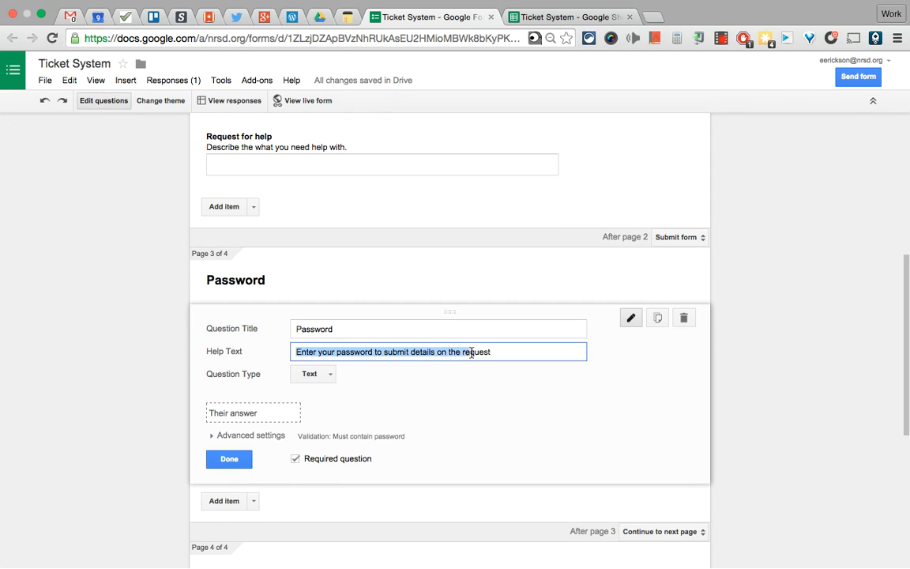
click(472, 352)
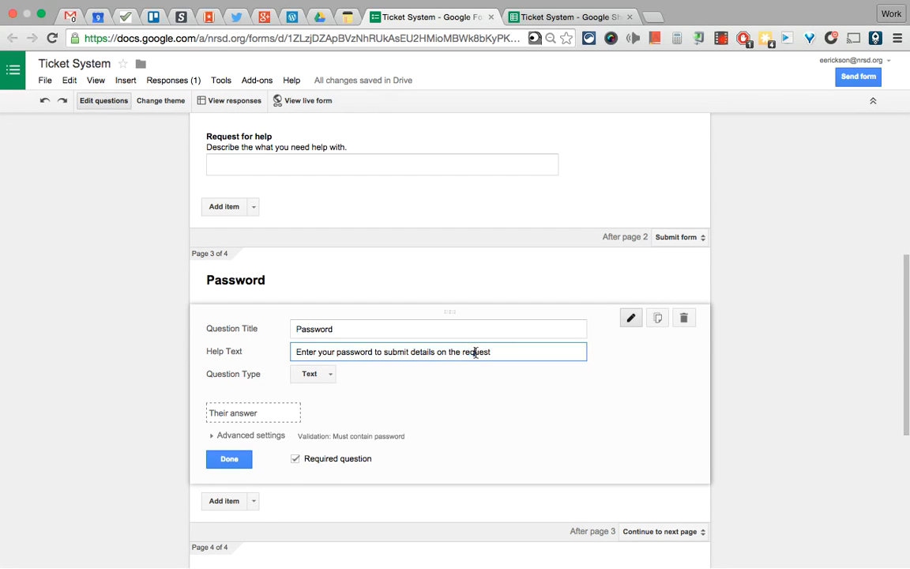
Check the validation value and error message 'The strongest password ever!', then save the required question
click(221, 437)
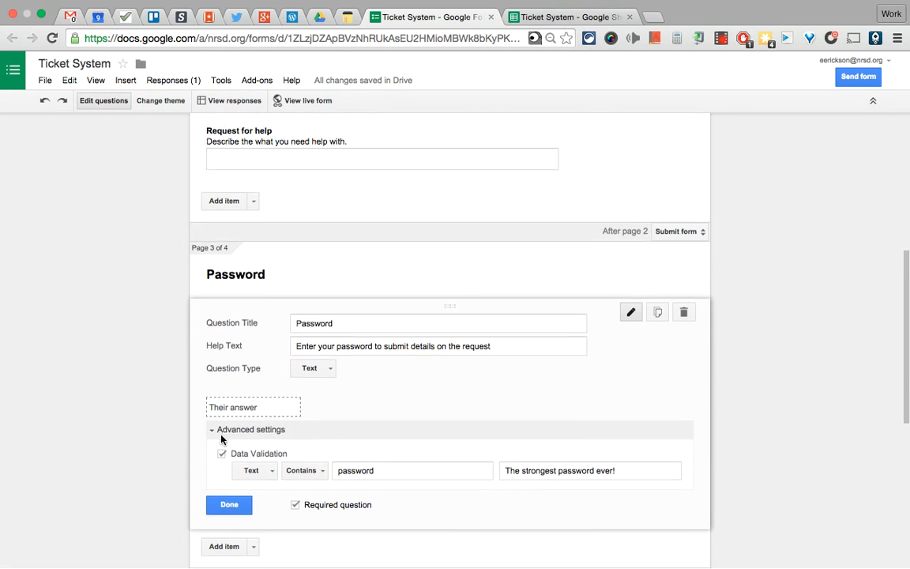
scroll(222, 437, down, 2)
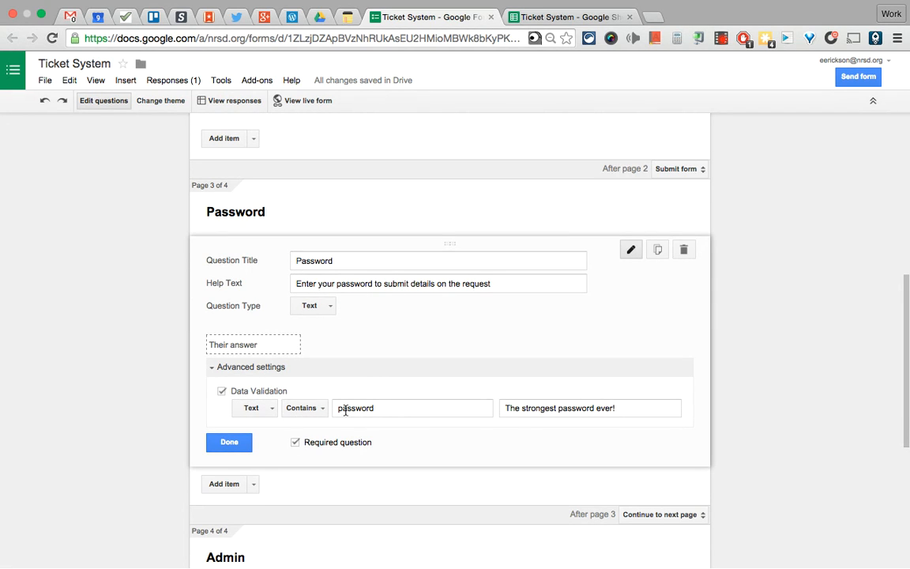
drag(346, 408, 395, 409)
click(394, 408)
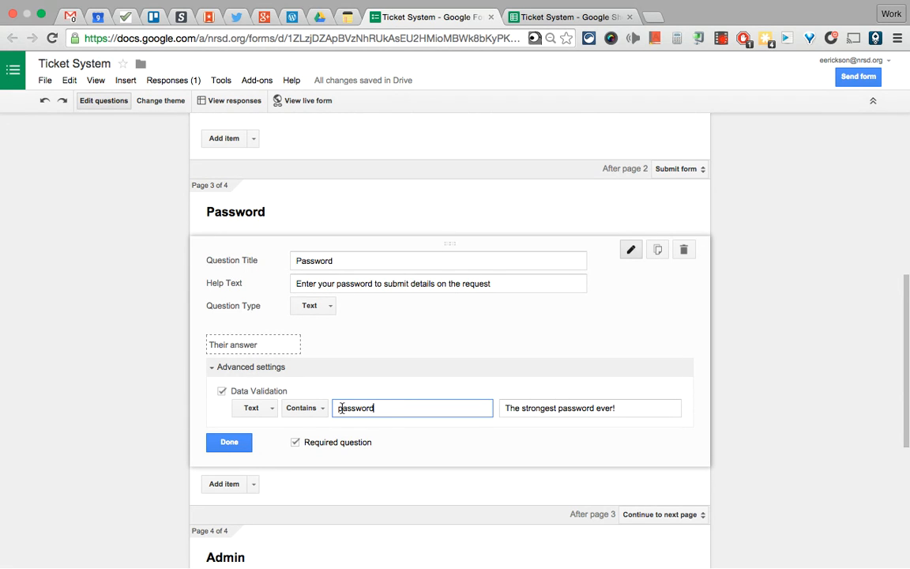
drag(337, 407, 387, 407)
click(387, 408)
drag(338, 408, 406, 408)
click(407, 409)
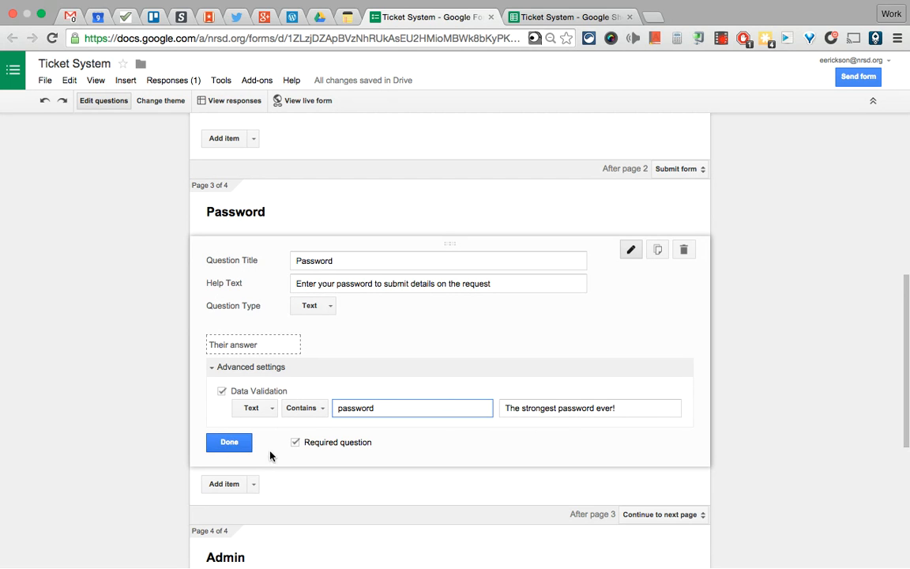
click(227, 443)
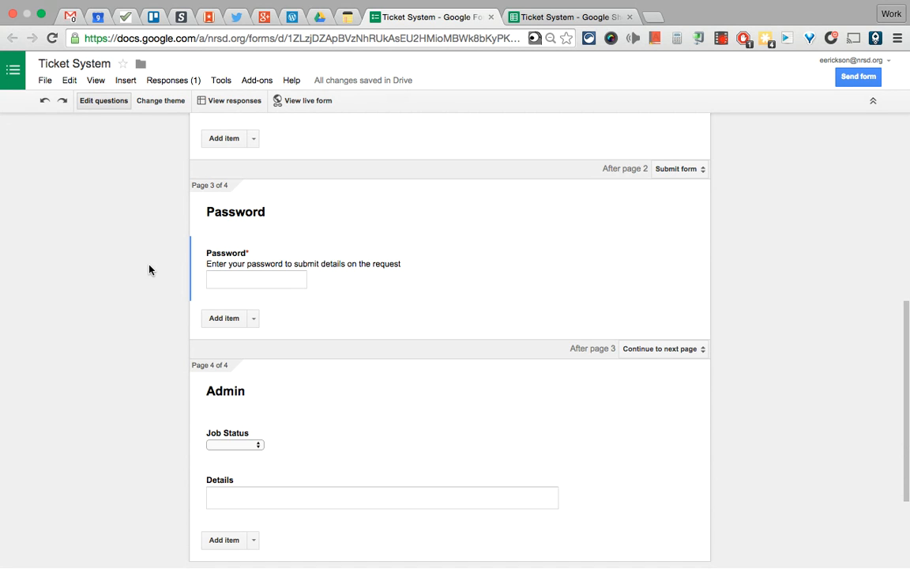
scroll(150, 270, up, 5)
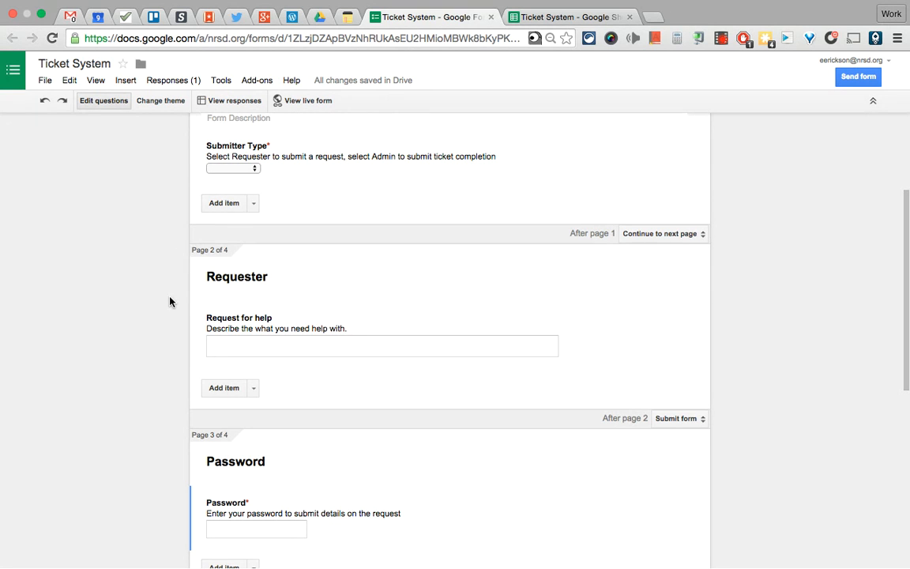
Check the Job Status options Complete and Incomplete, then open the live Ticket System form
scroll(148, 395, down, 2)
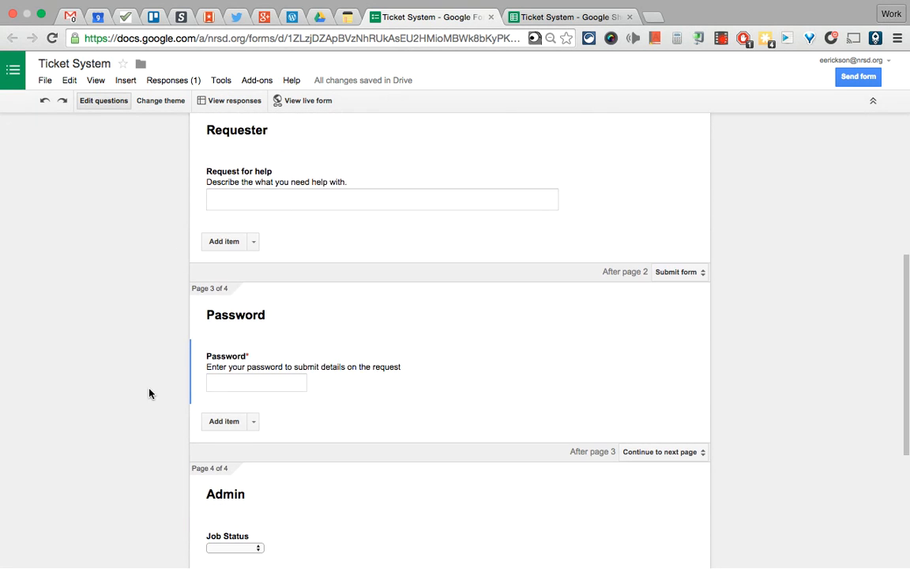
scroll(315, 375, down, 2)
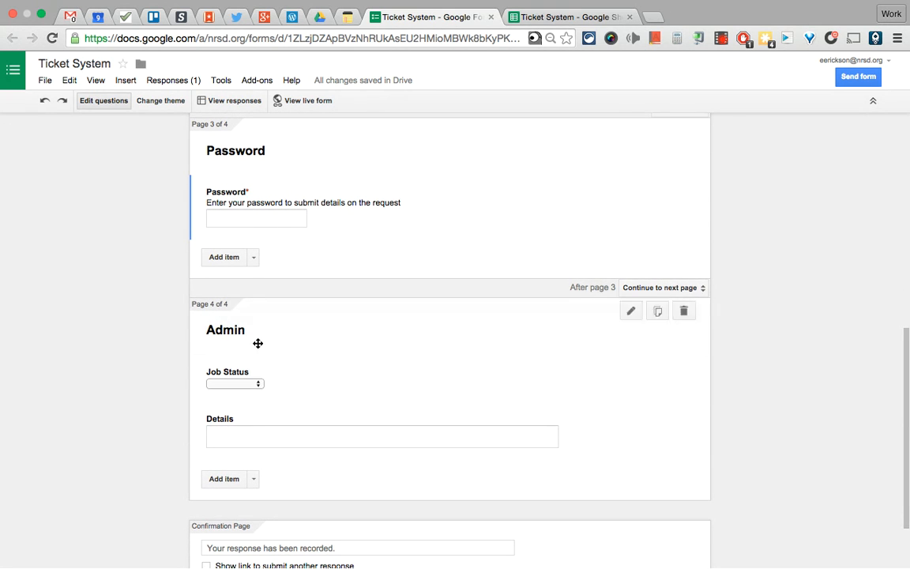
scroll(223, 390, down, 1)
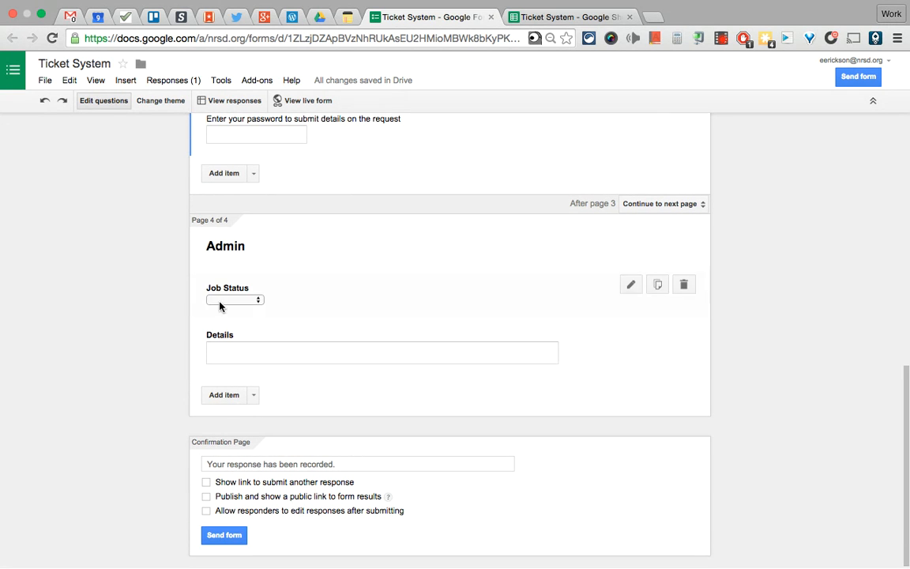
click(228, 303)
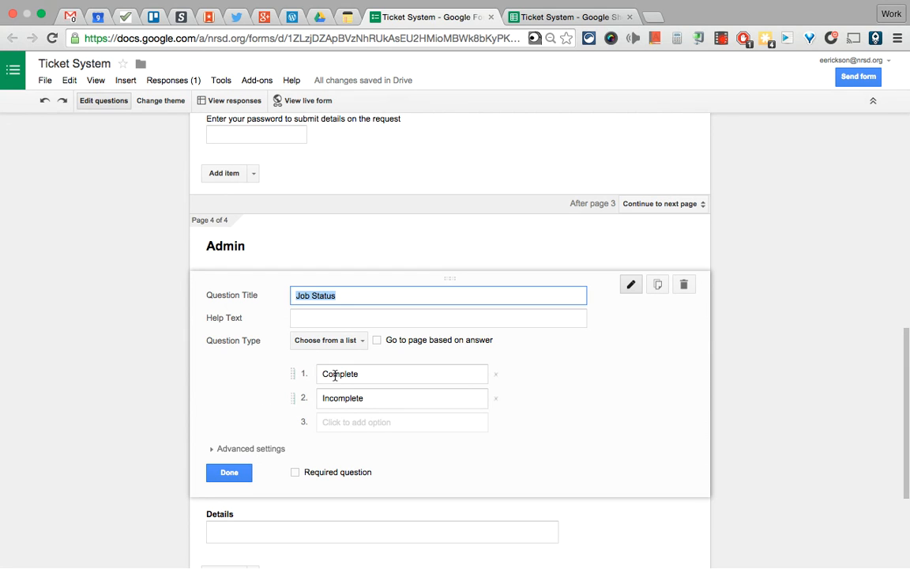
click(237, 475)
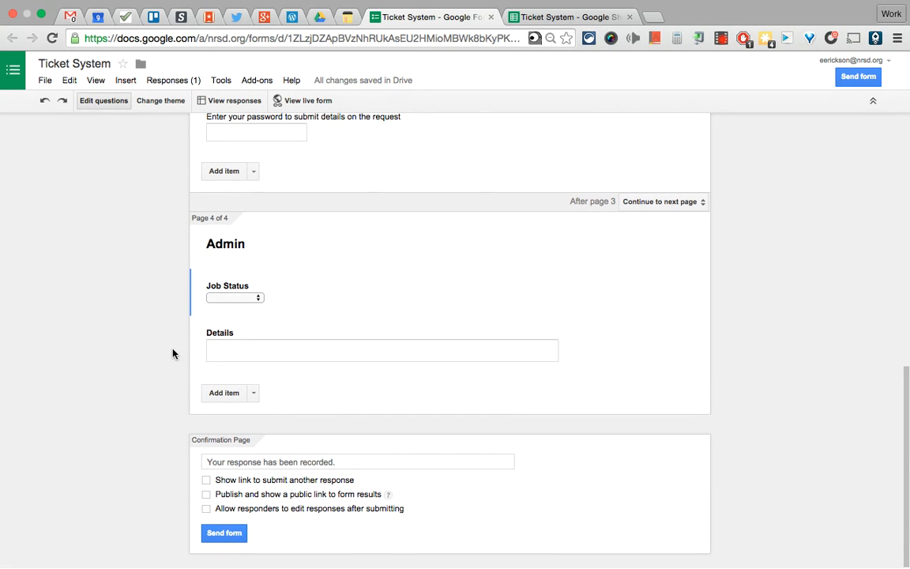
scroll(173, 353, up, 15)
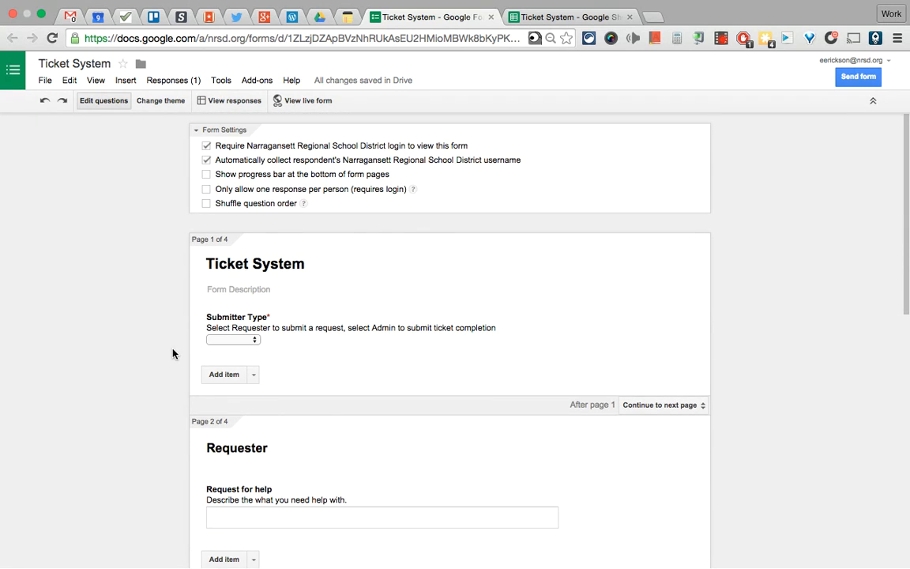
click(308, 101)
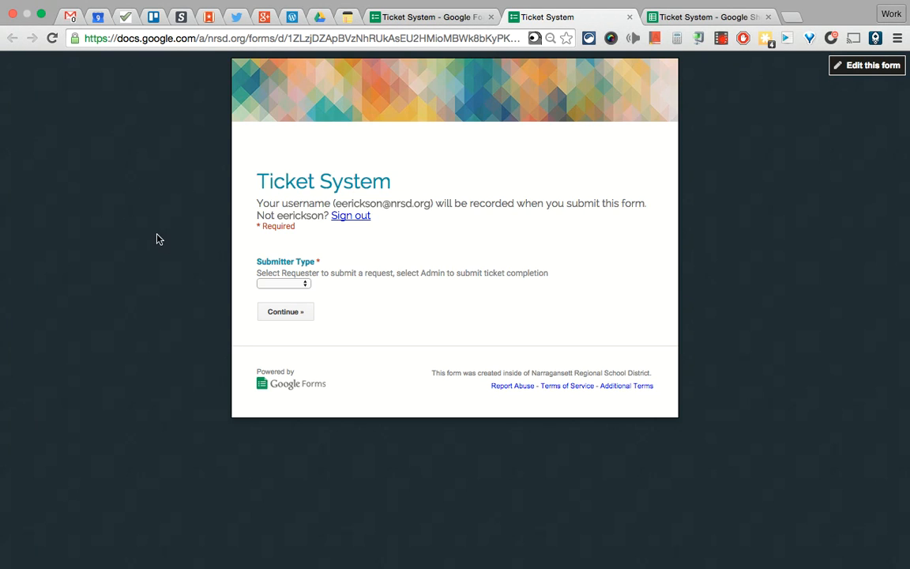
Submit a Requester ticket with the request 'I need help with Google Forms'
click(285, 286)
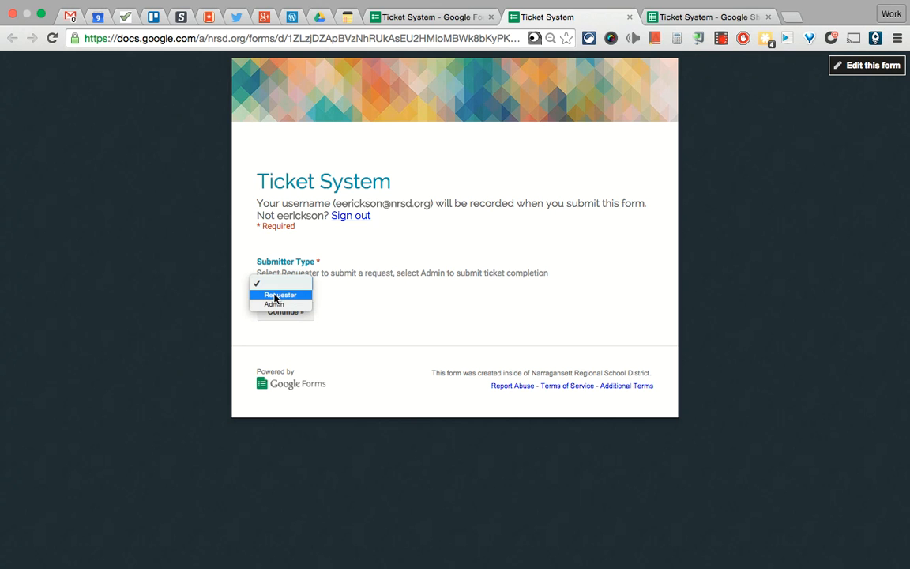
click(285, 298)
click(288, 313)
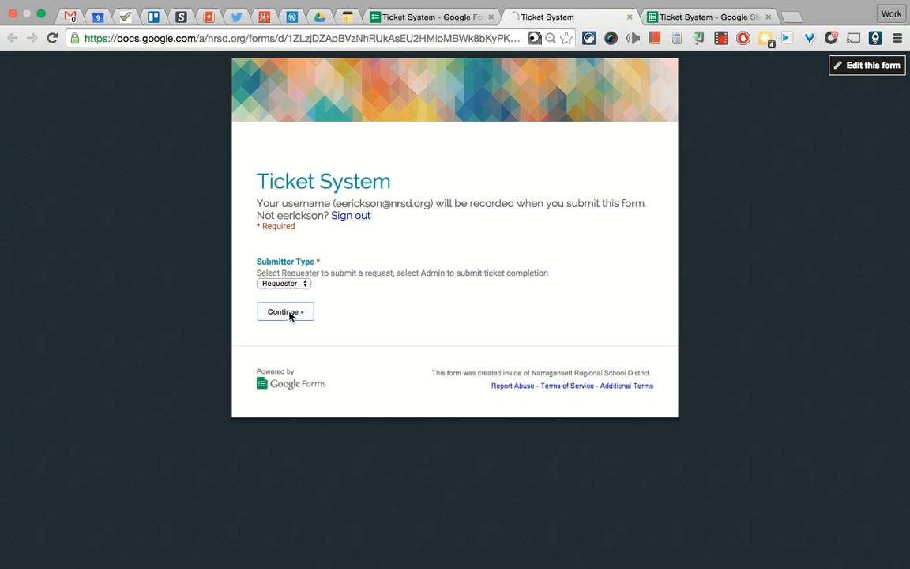
click(288, 314)
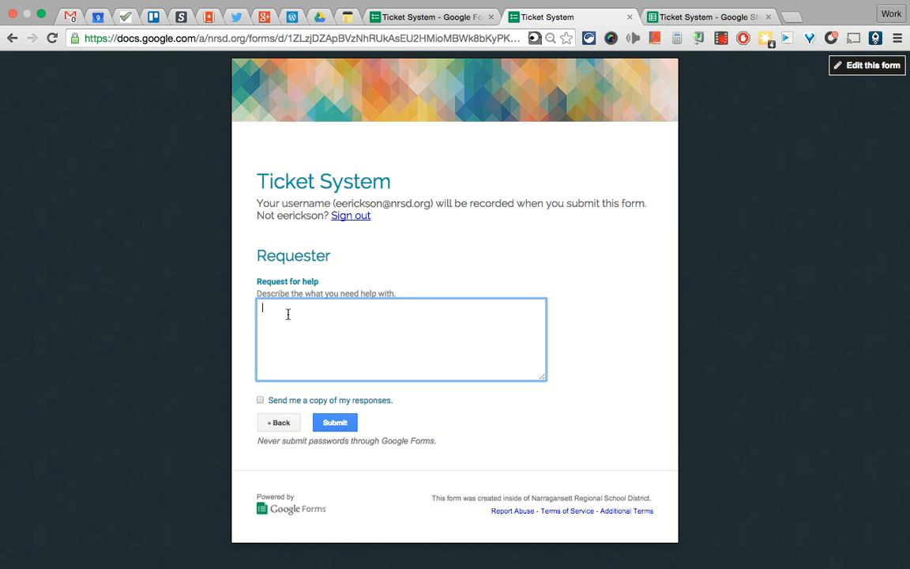
text(I need help with Google Forms!)
click(334, 424)
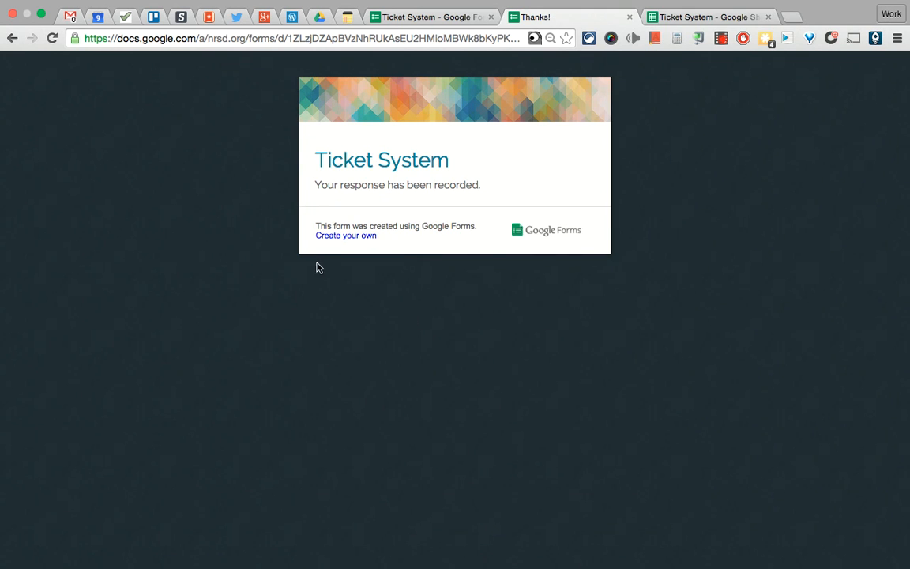
Close the confirmation tab, reopen the live form, and choose Admin as submitter type
click(630, 17)
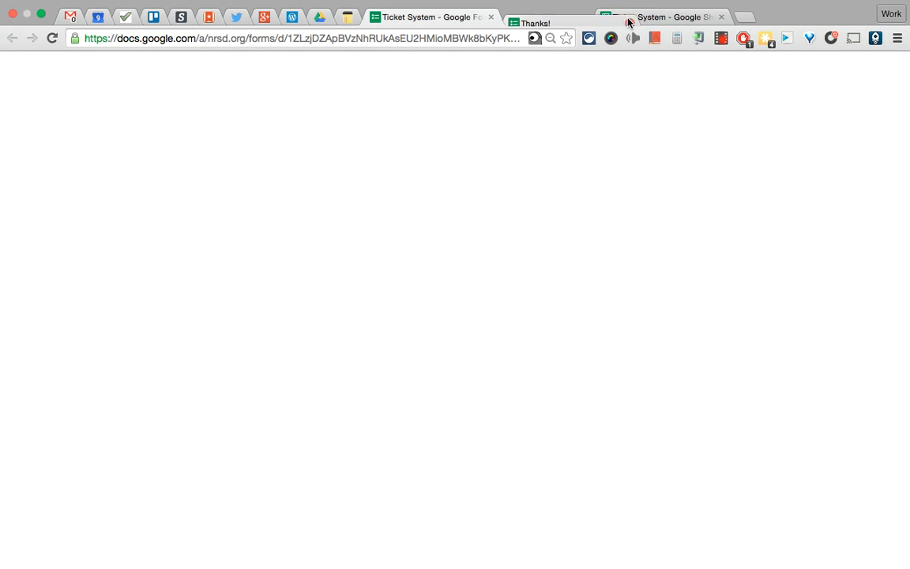
click(305, 100)
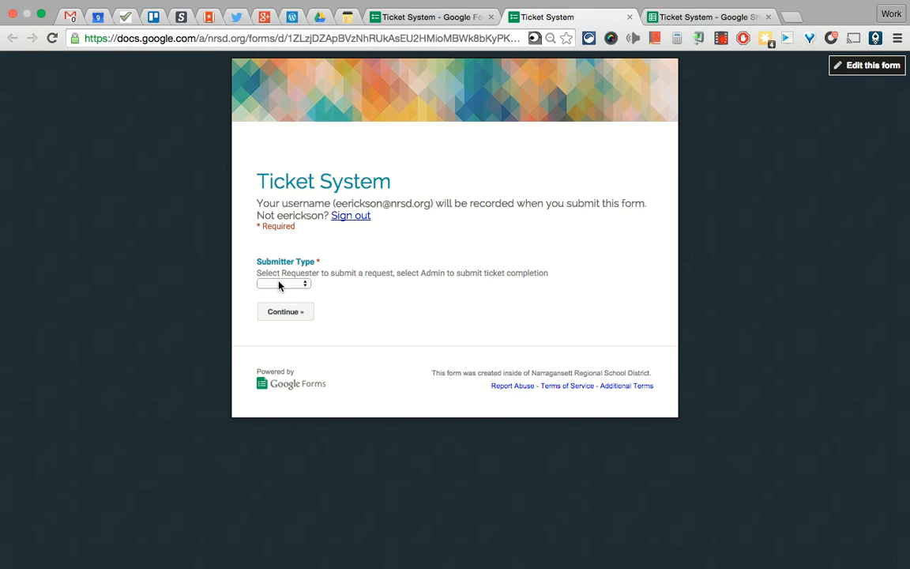
click(278, 286)
click(278, 306)
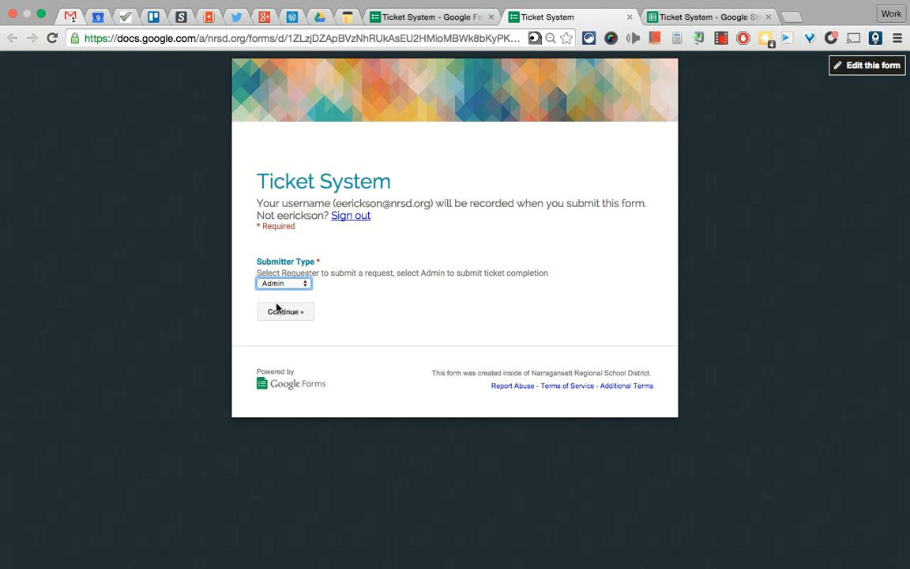
click(283, 313)
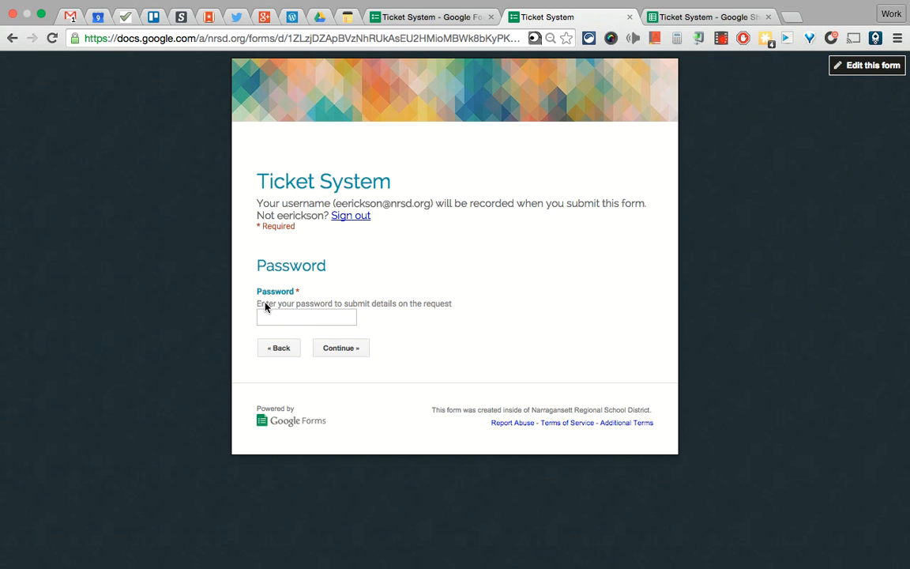
Enter a wrong password to see it rejected, then the correct password to reach Admin
click(306, 320)
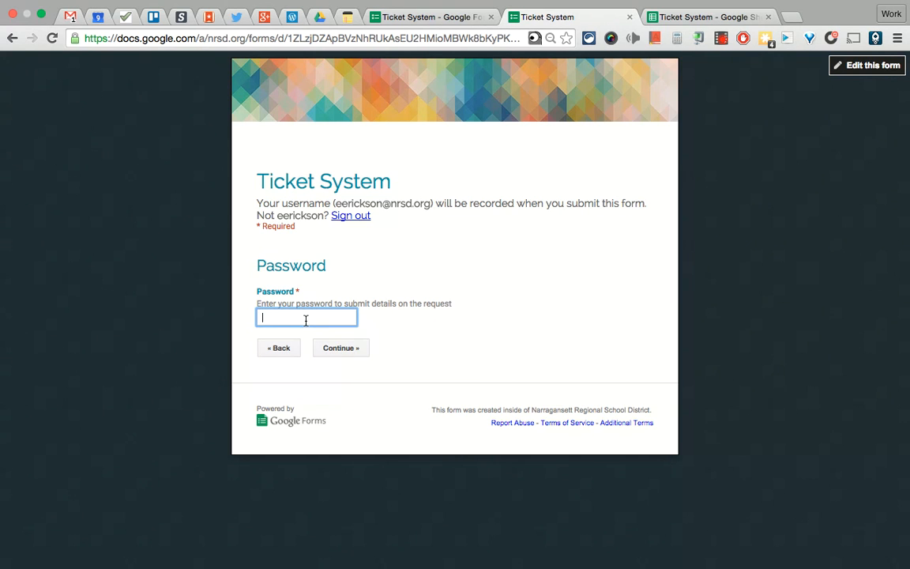
text(qwer)
click(335, 347)
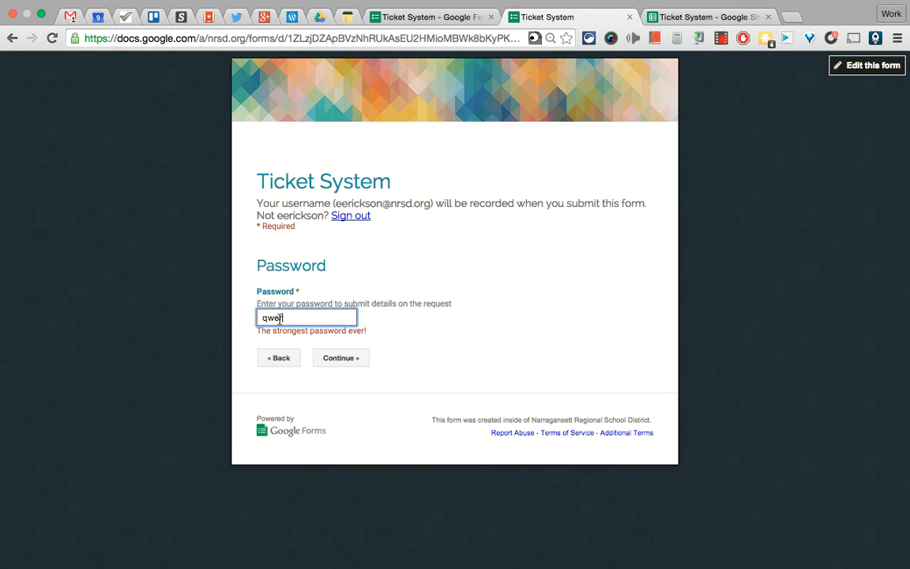
drag(284, 318, 237, 319)
text(pa)
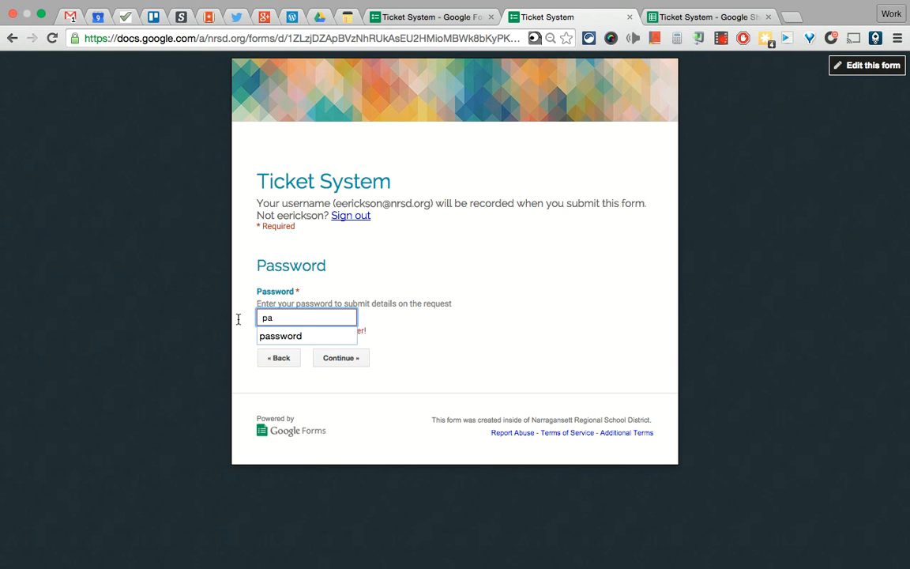
text(ssword)
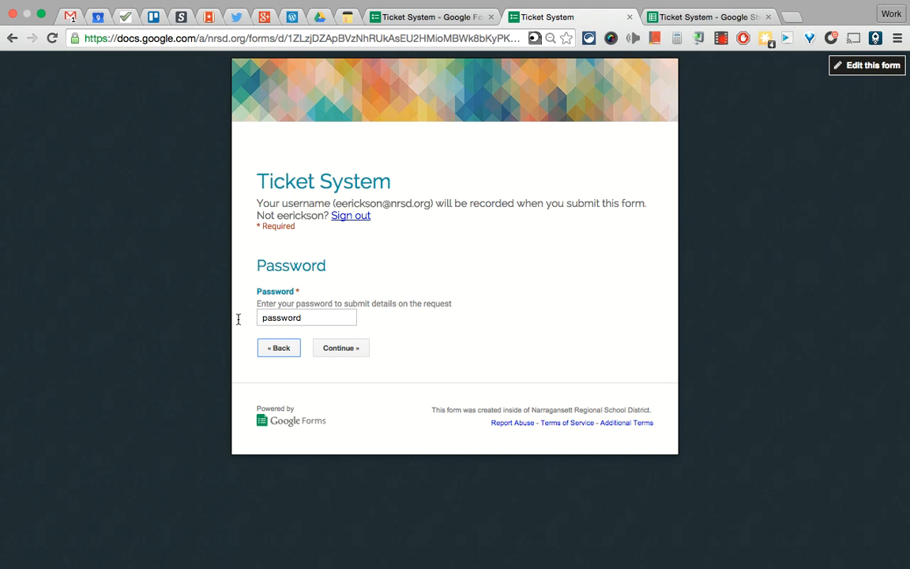
click(333, 348)
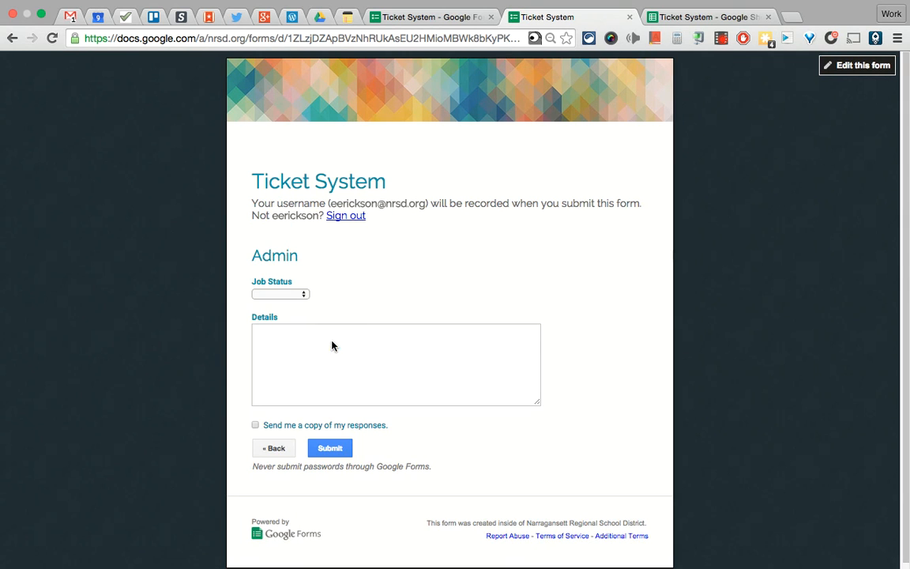
Set Job Status to Complete, type test details, then close the tab without submitting
click(261, 295)
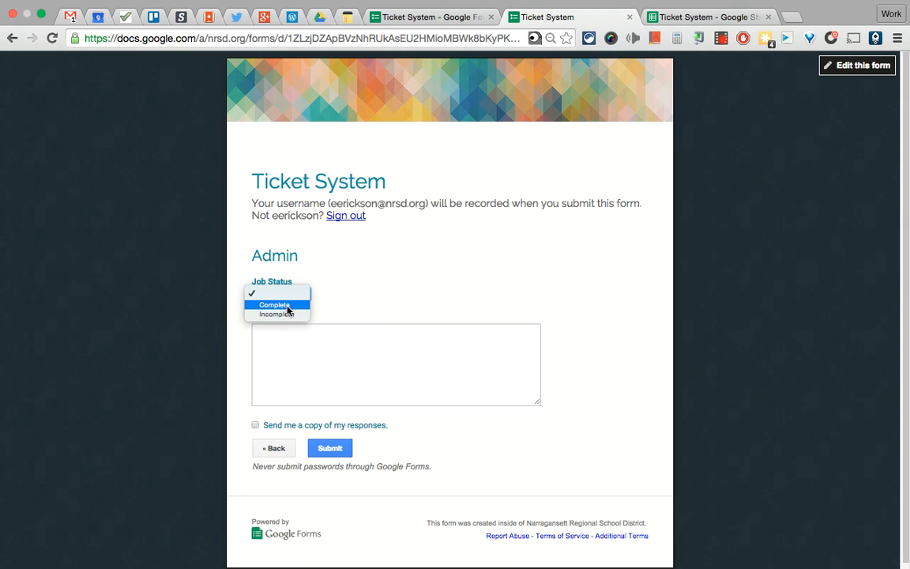
click(285, 305)
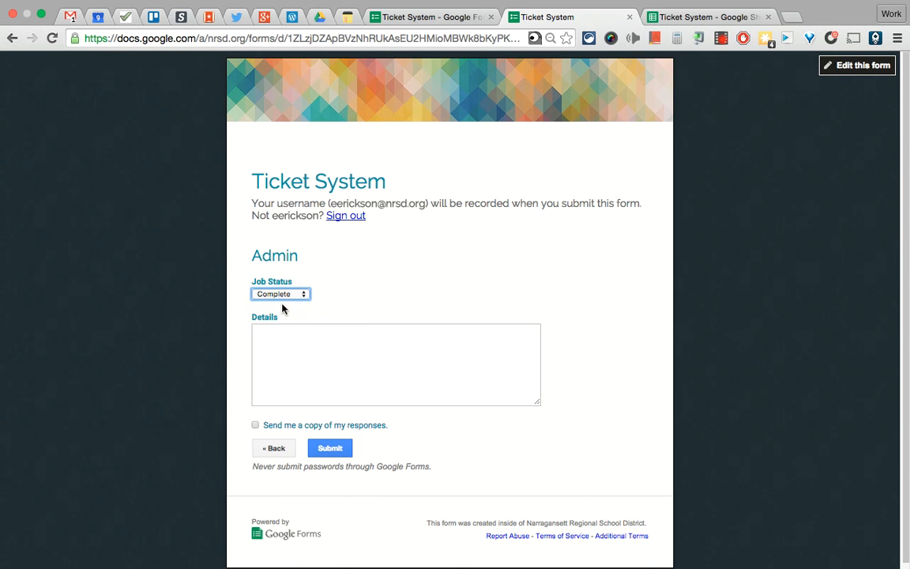
click(298, 332)
text(asldkfjas;dlkfj)
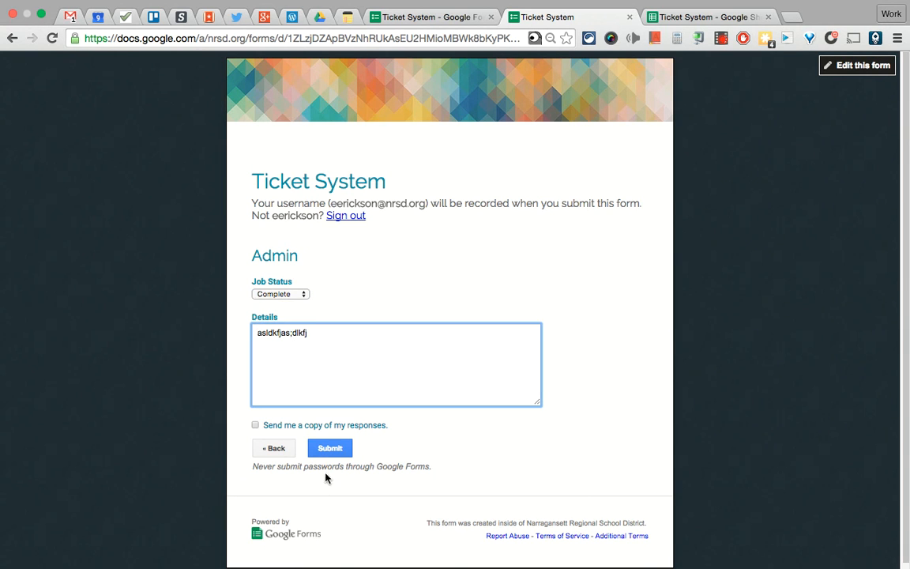
click(630, 17)
click(545, 204)
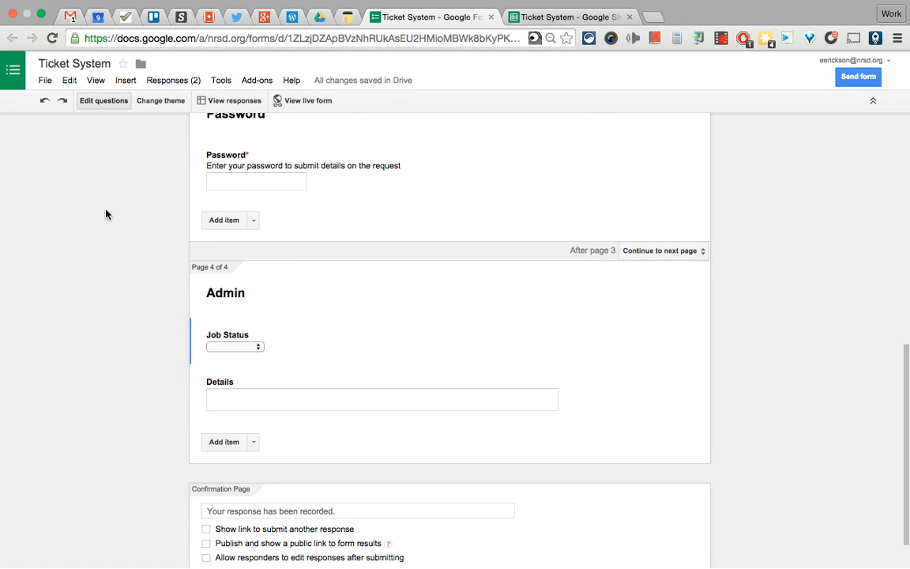
Close the old spreadsheet tab and open the Ticket System responses spreadsheet via View responses
scroll(158, 244, up, 15)
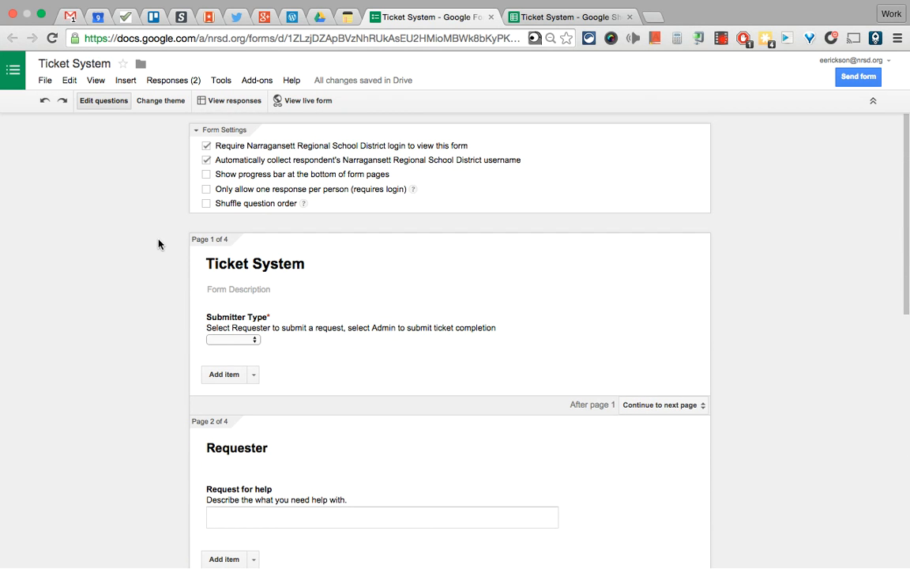
click(557, 21)
click(443, 17)
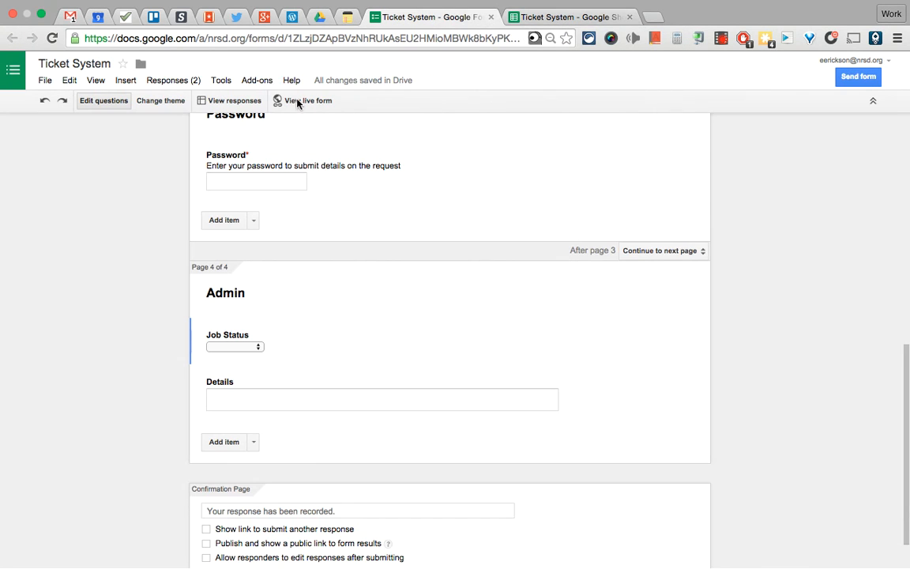
click(630, 17)
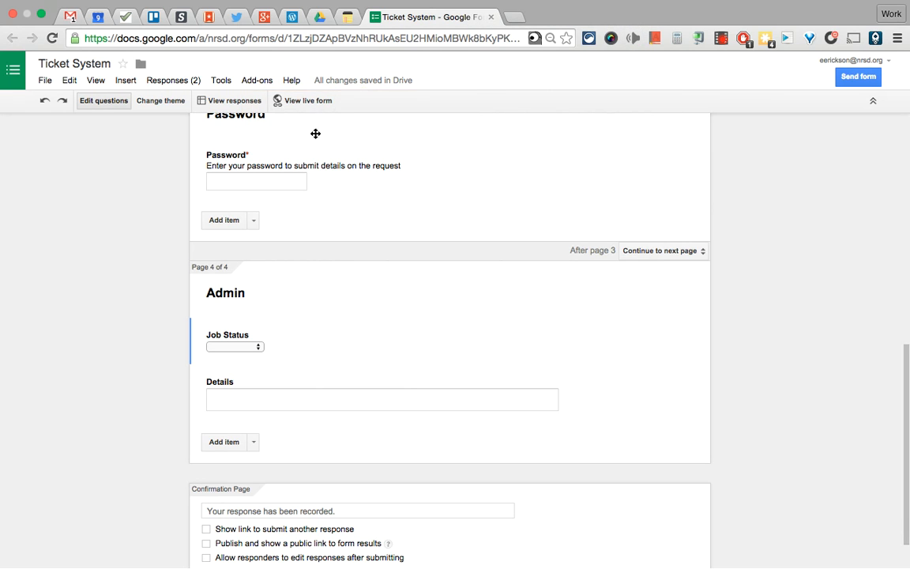
click(230, 103)
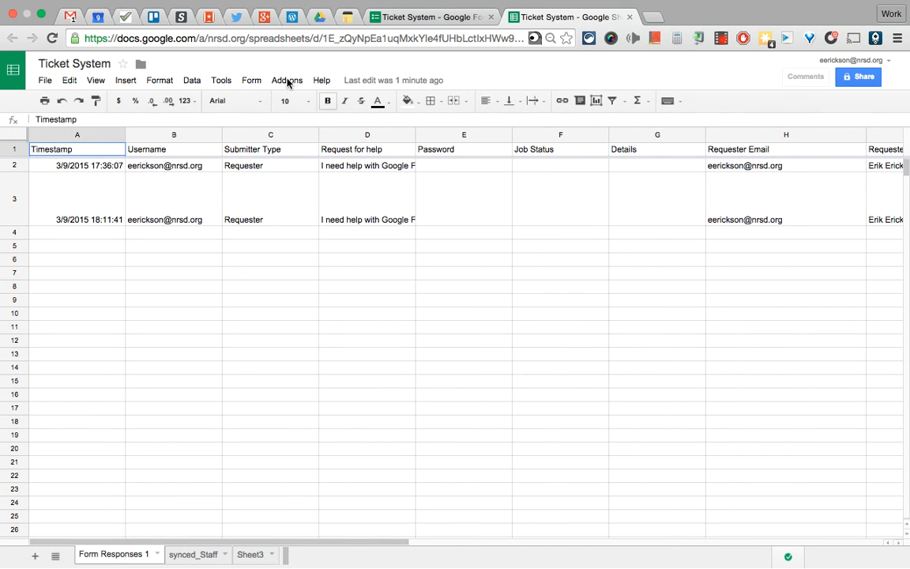
click(288, 81)
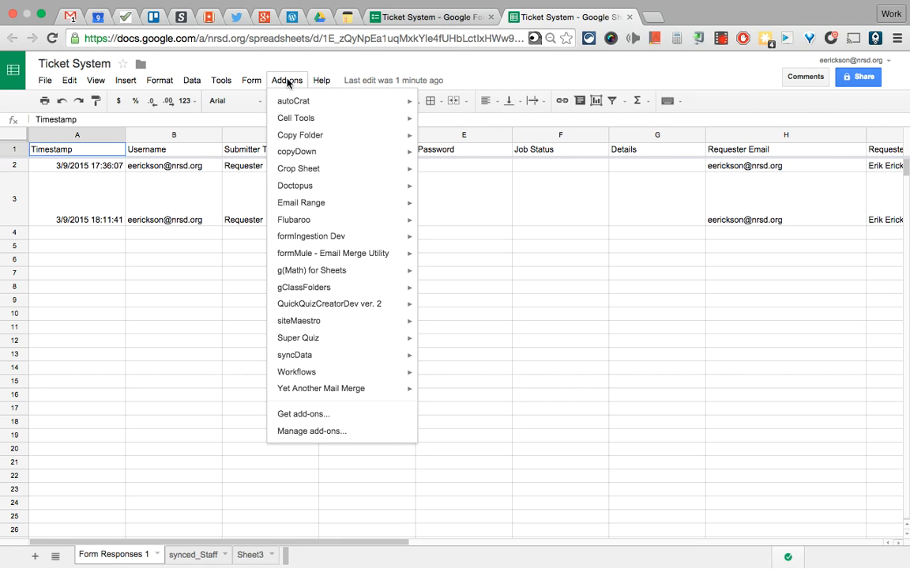
mouse_move(332, 253)
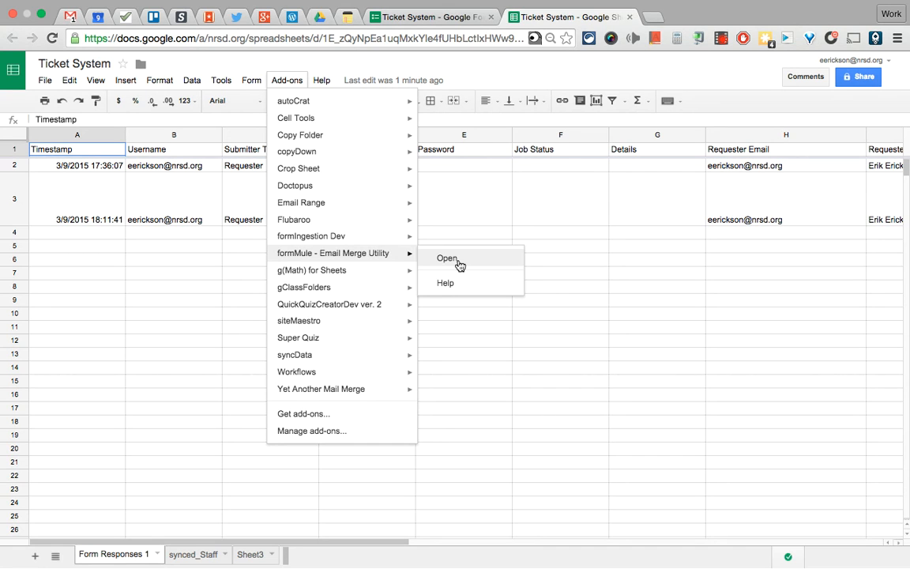
click(490, 179)
click(464, 192)
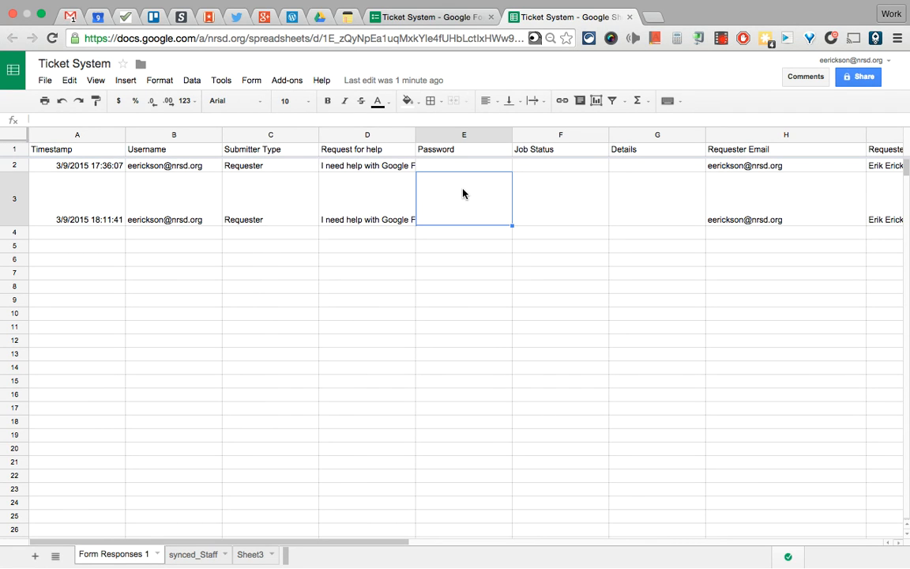
key(Right)
key(Right)
key(Right)
key(Right)
key(Right)
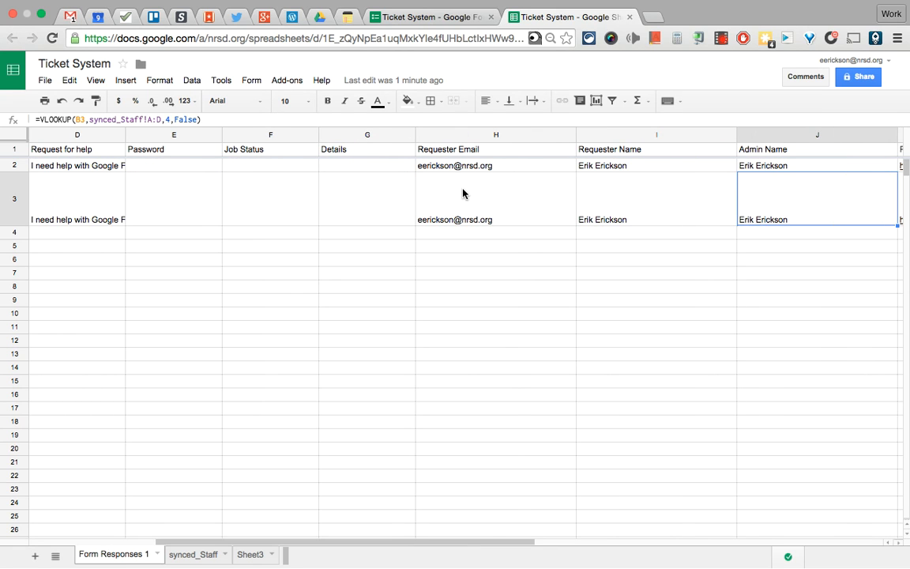
key(Left)
key(Left)
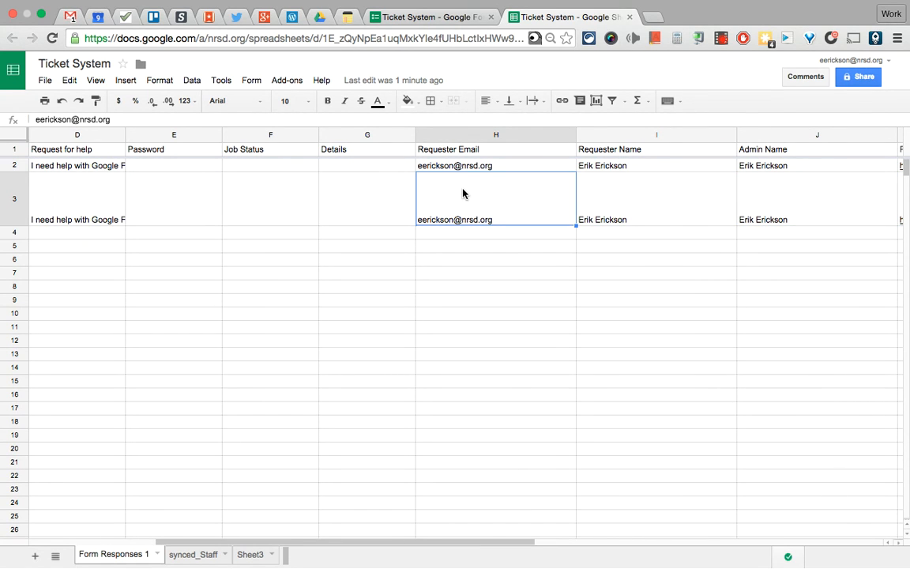
click(452, 154)
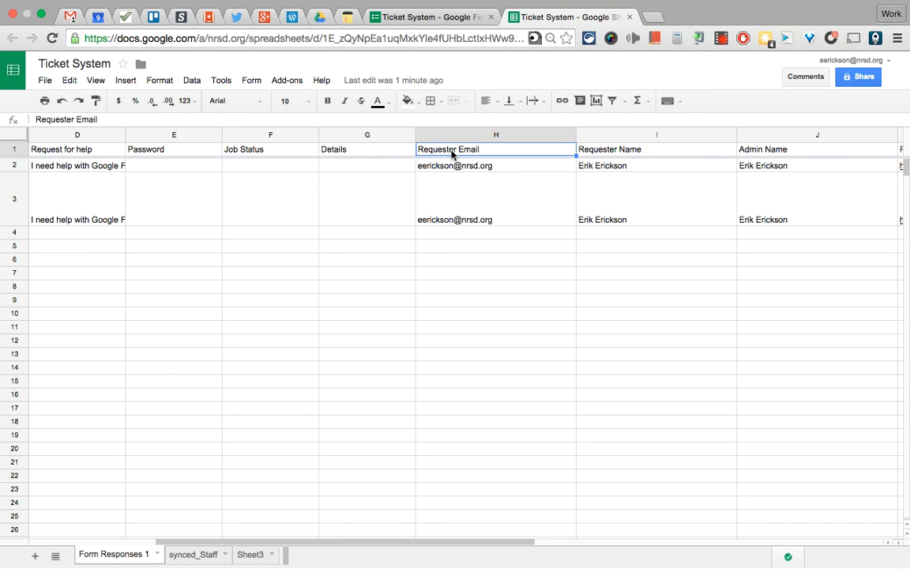
key(Right)
key(Right)
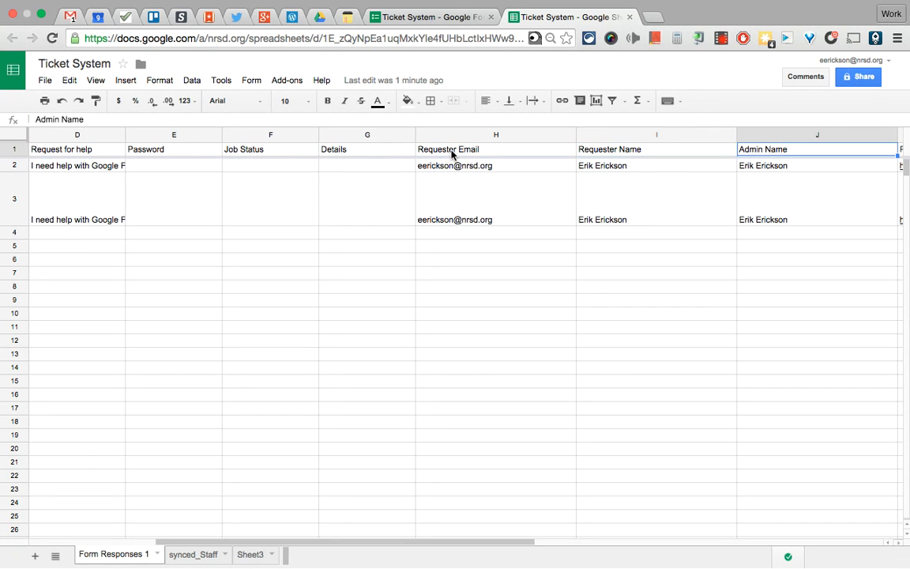
key(Left)
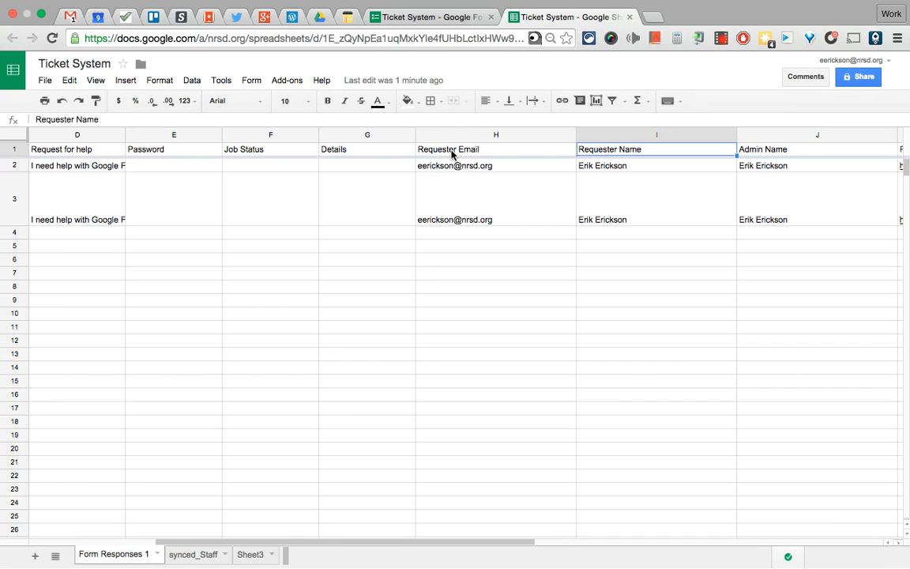
key(Left)
key(Right)
key(Right)
key(Right)
key(Left)
key(Right)
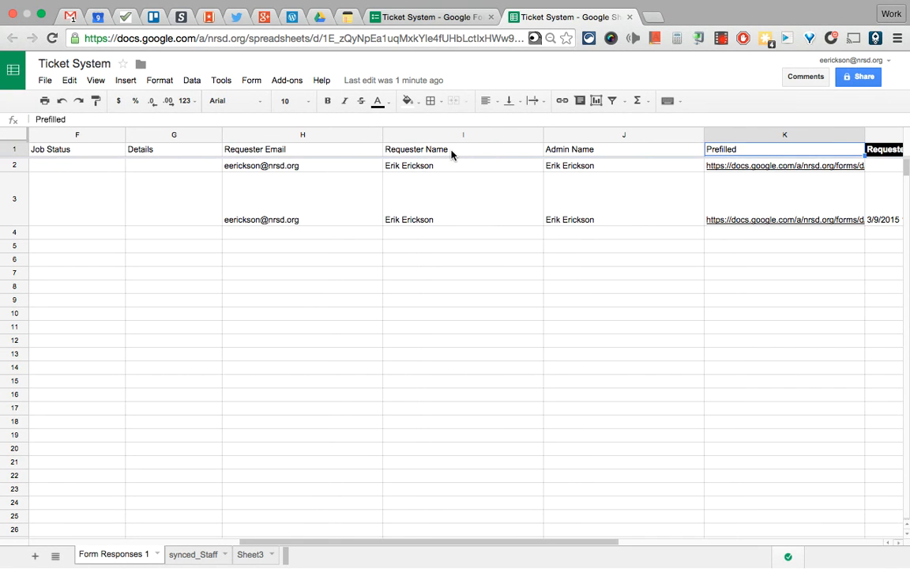
key(Right)
key(Left)
key(Left)
key(Right)
key(Right)
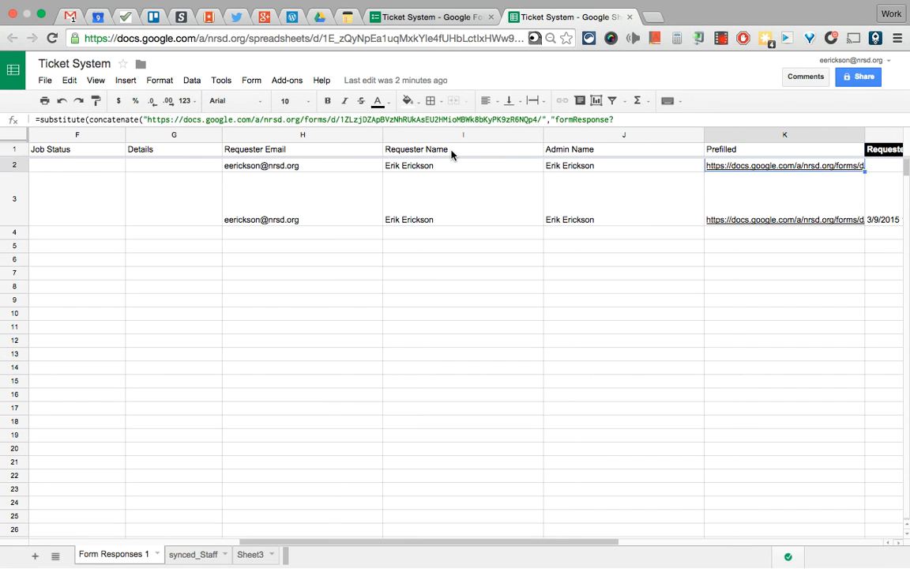
key(Left)
key(Left)
key(Left)
key(Left)
key(Left)
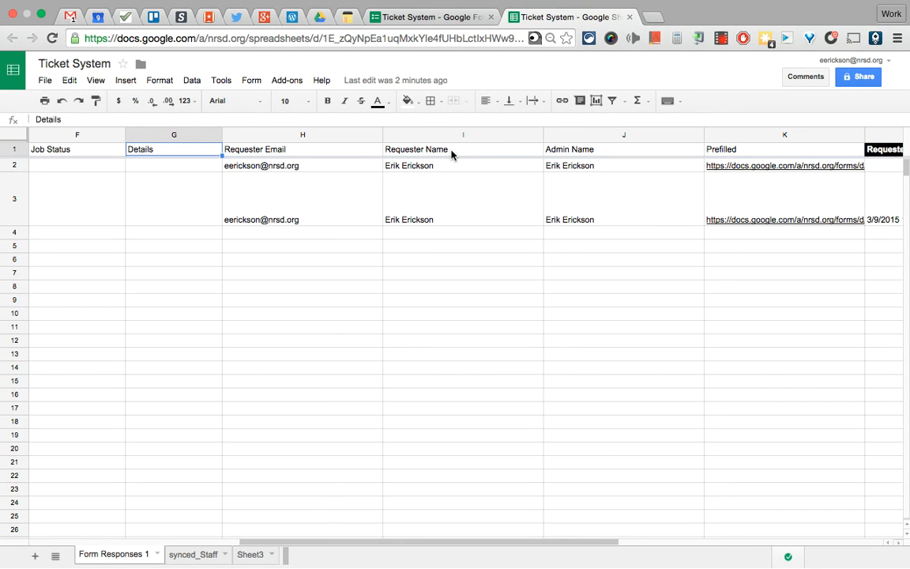
key(Left)
key(Right)
key(Right)
key(shift+Right)
key(shift+Right)
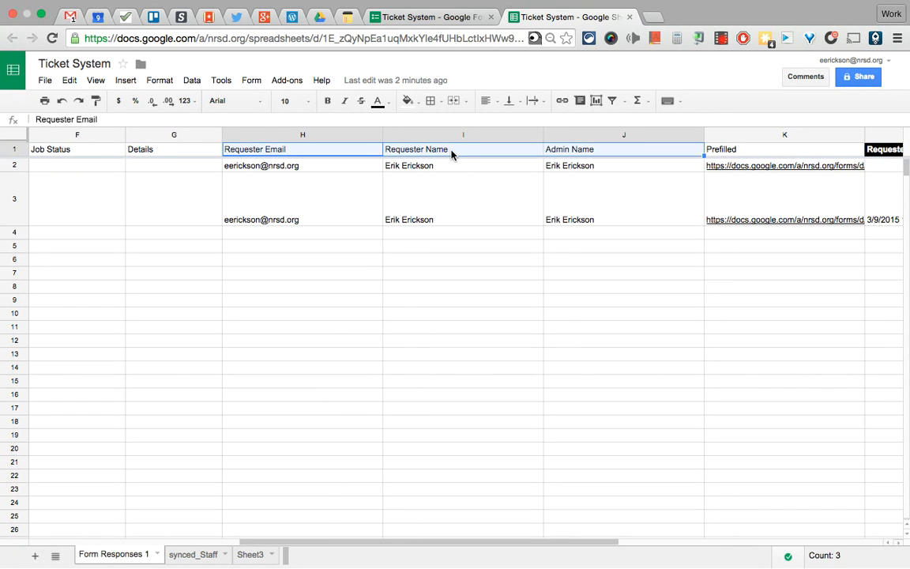
scroll(222, 213, left, 2)
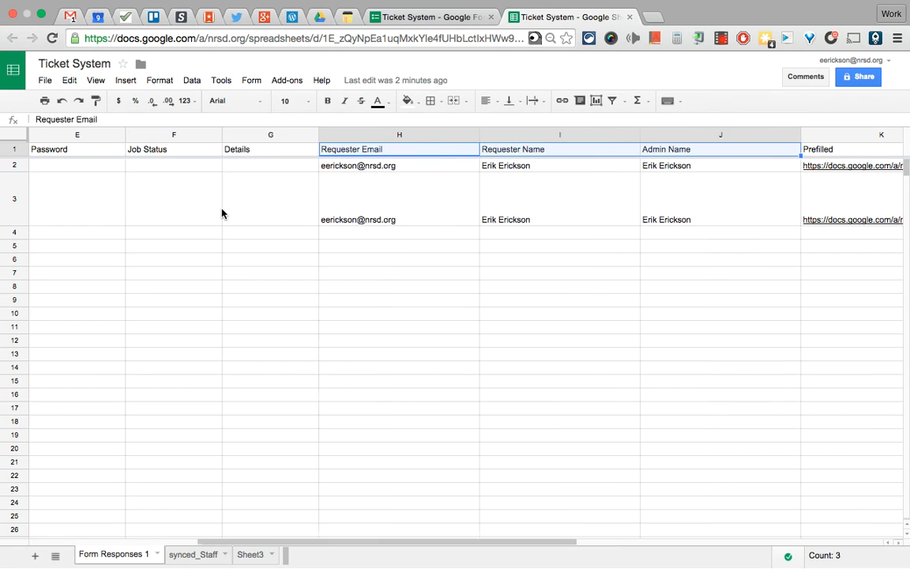
click(348, 167)
click(346, 152)
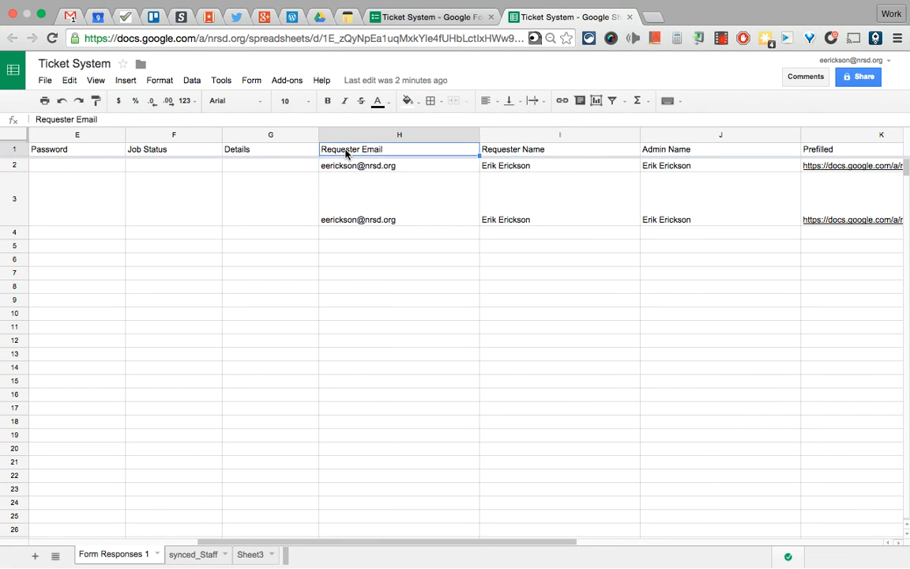
click(345, 168)
scroll(345, 168, left, 4)
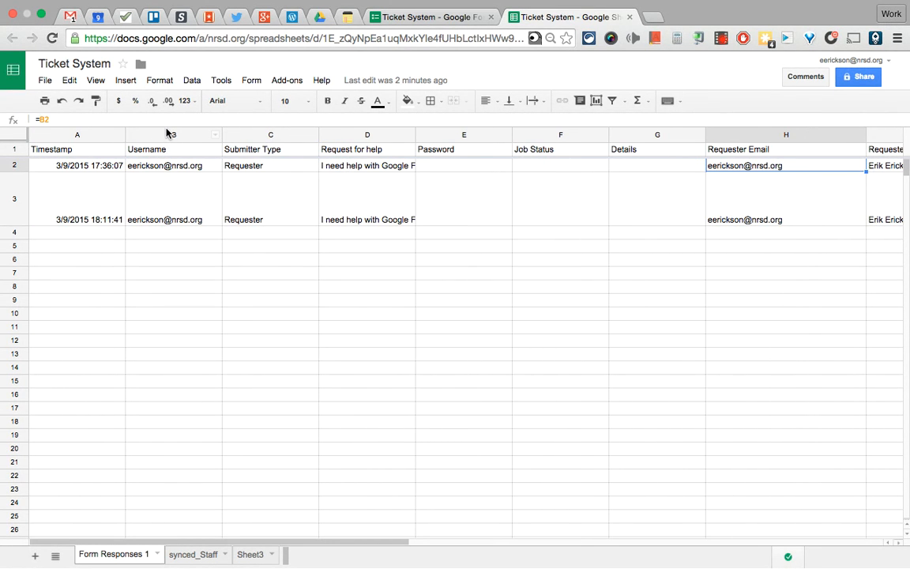
click(141, 166)
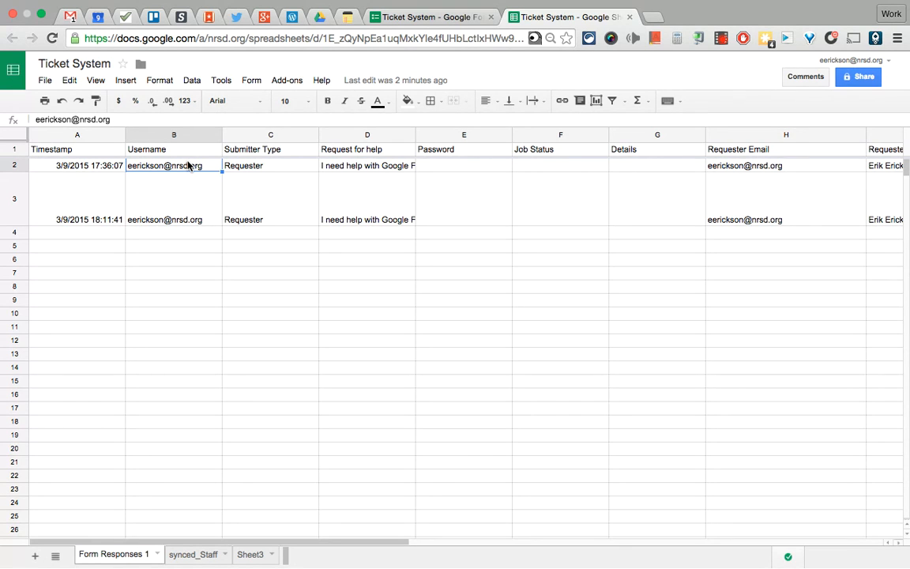
Launch formMule - Email Merge Utility and move past the Form Responses 1 source page
click(289, 83)
mouse_move(341, 242)
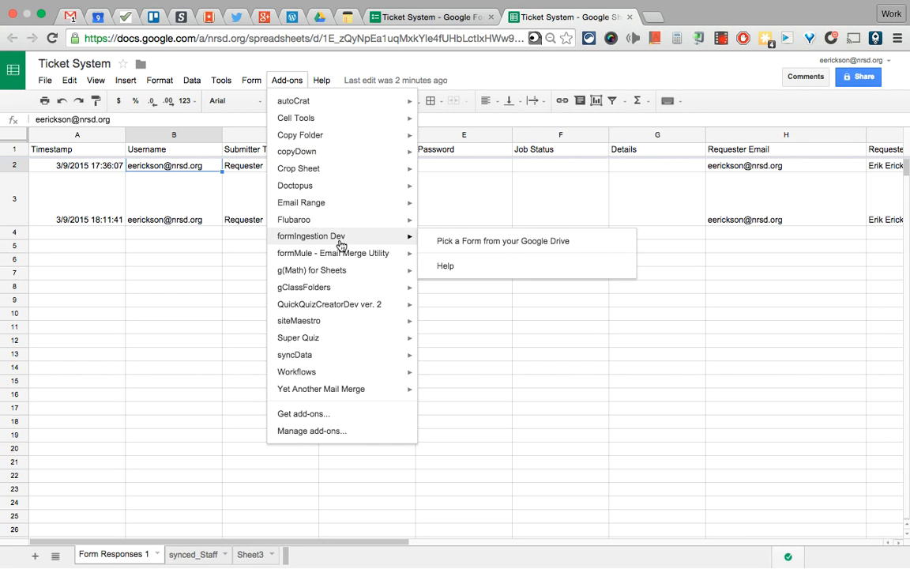
click(431, 261)
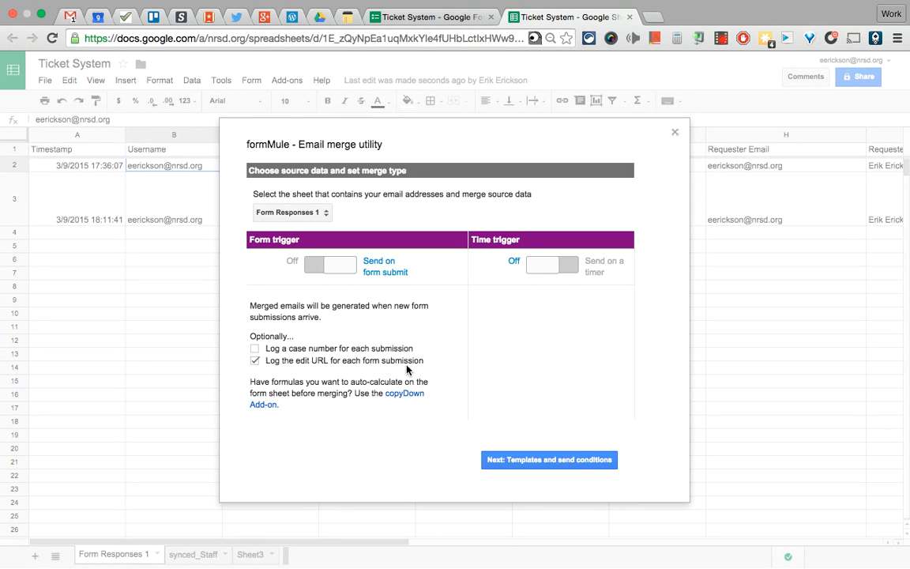
click(556, 460)
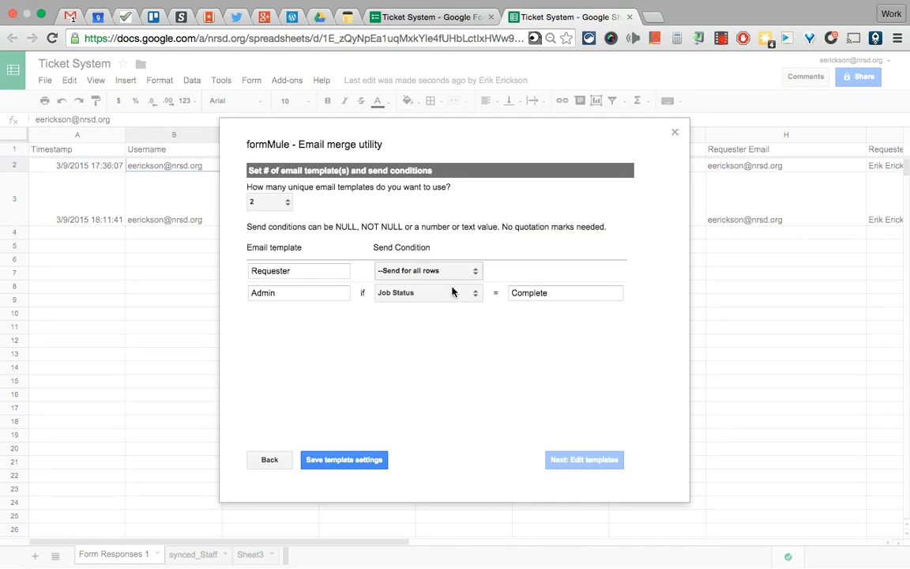
Close formMule with the Requester (all rows) and Admin (Job Status = Complete) templates set
click(676, 134)
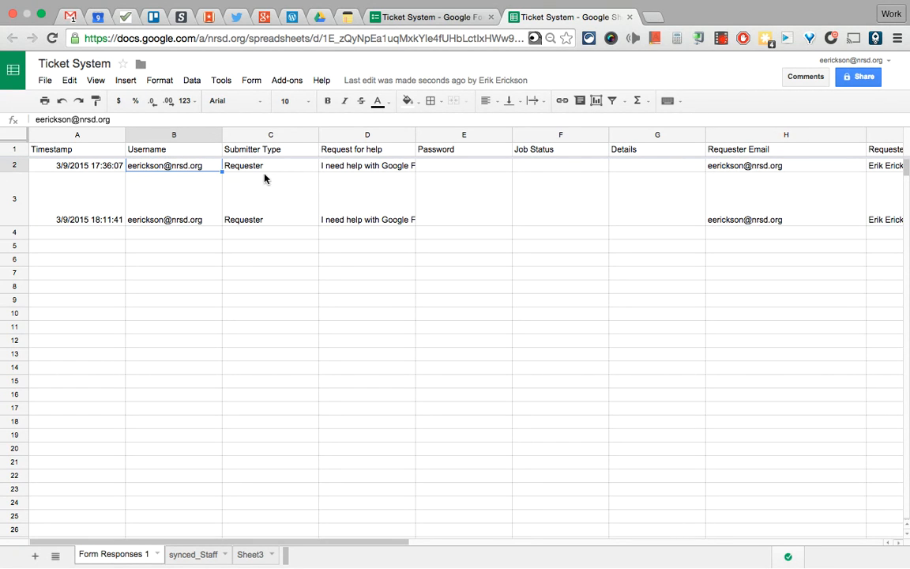
Compare the Requester Email formula in H2 with the Requester Name VLOOKUP in I2
scroll(558, 210, right, 2)
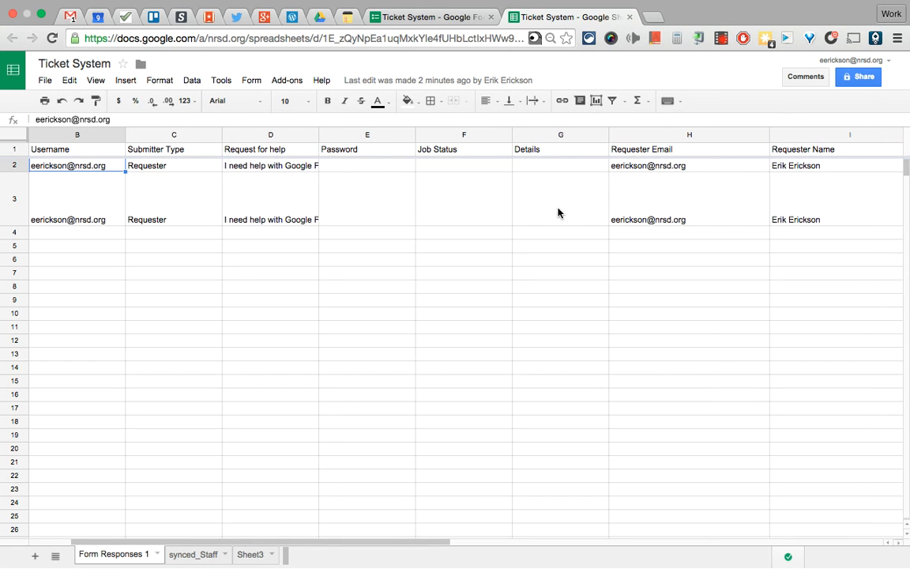
drag(800, 166, 744, 168)
click(735, 172)
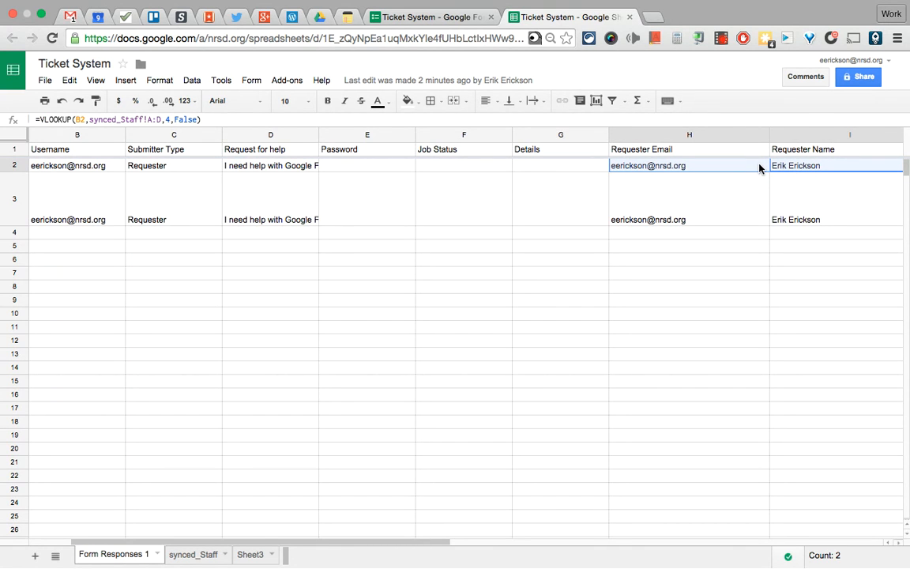
click(755, 168)
drag(744, 165, 790, 167)
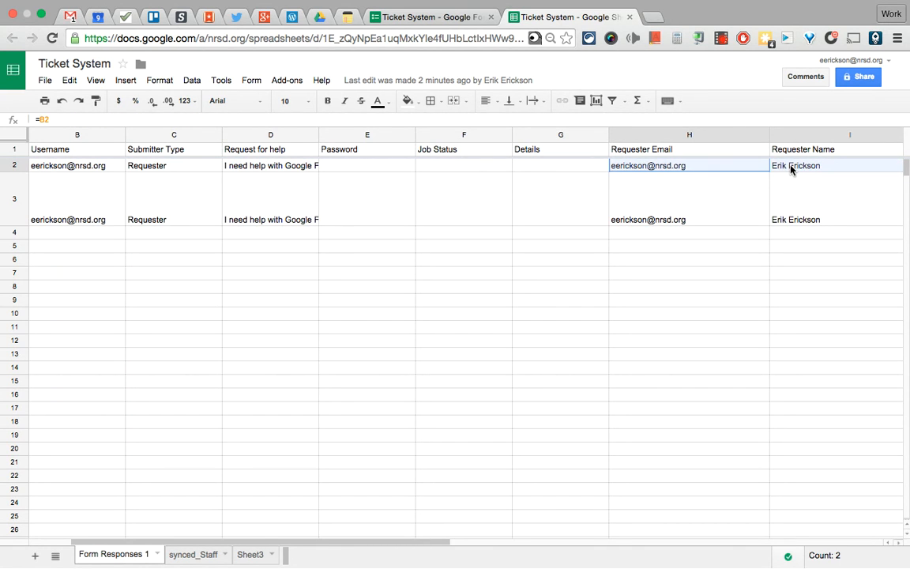
click(744, 167)
click(797, 167)
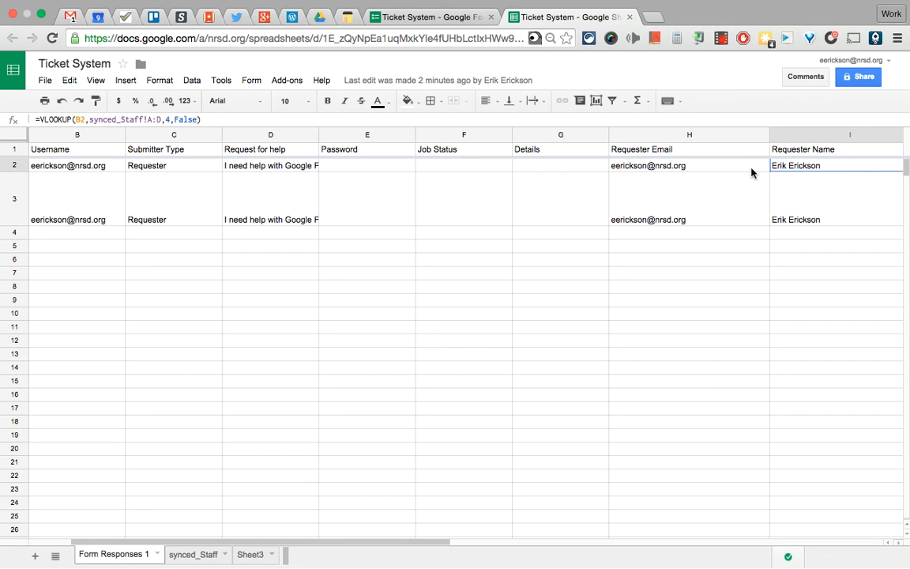
click(752, 168)
click(794, 167)
scroll(802, 191, right, 1)
scroll(803, 191, left, 1)
scroll(802, 191, left, 1)
scroll(802, 192, right, 1)
scroll(802, 191, right, 1)
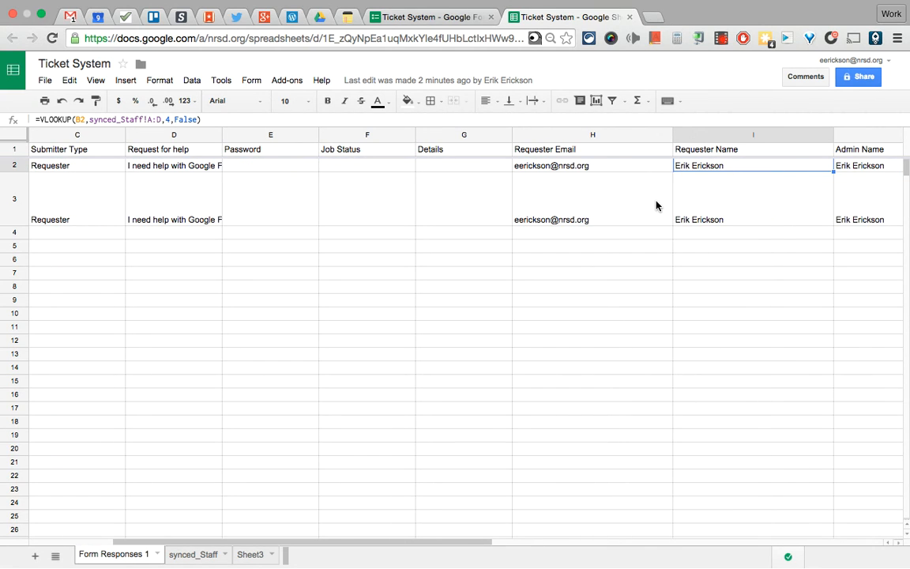
click(562, 167)
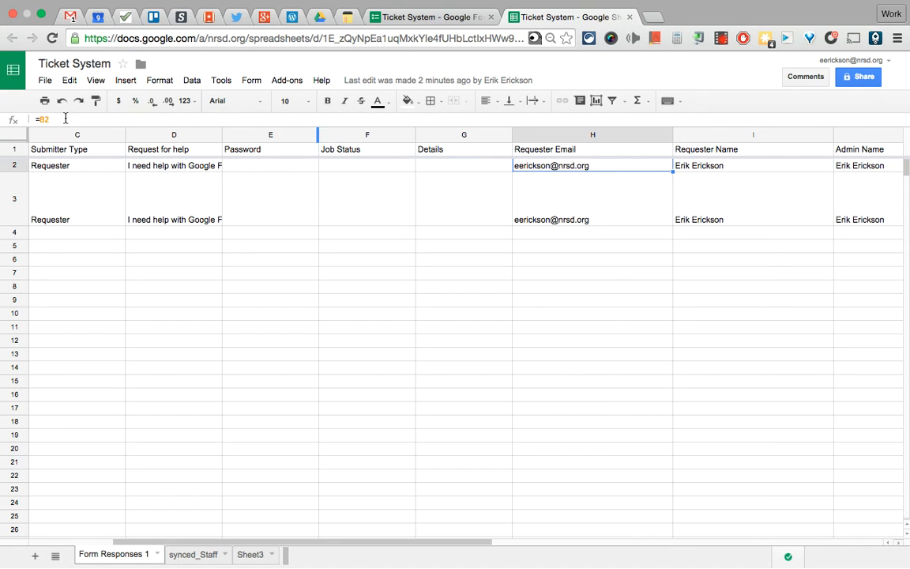
scroll(279, 187, left, 4)
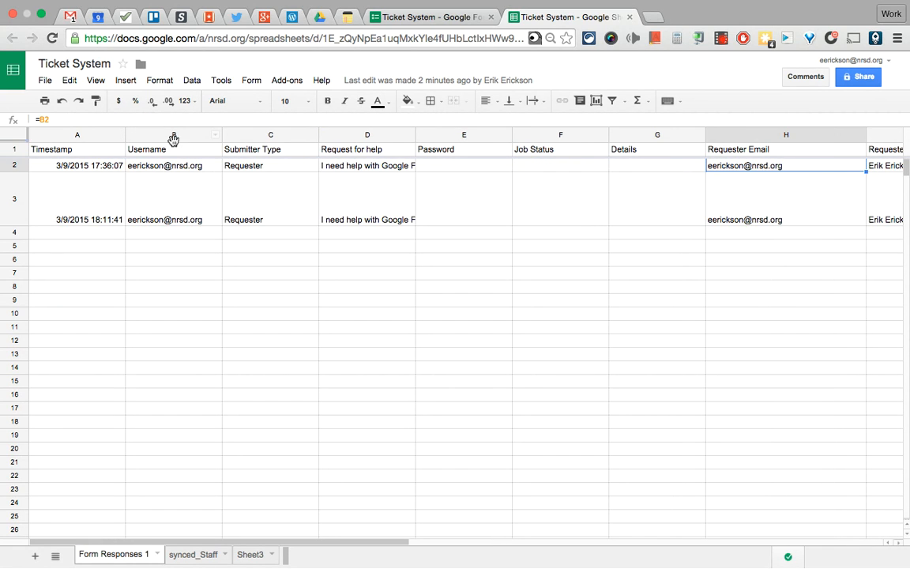
scroll(437, 234, right, 4)
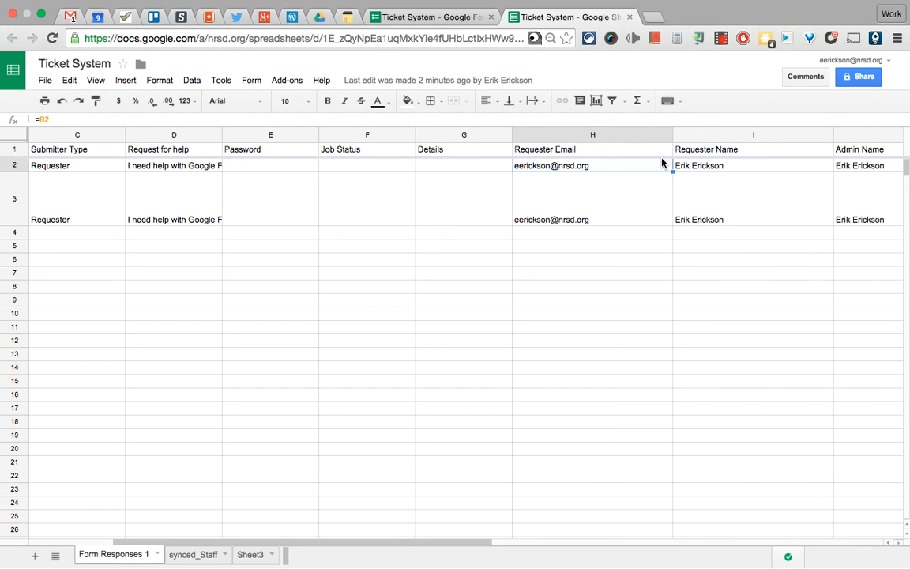
click(699, 165)
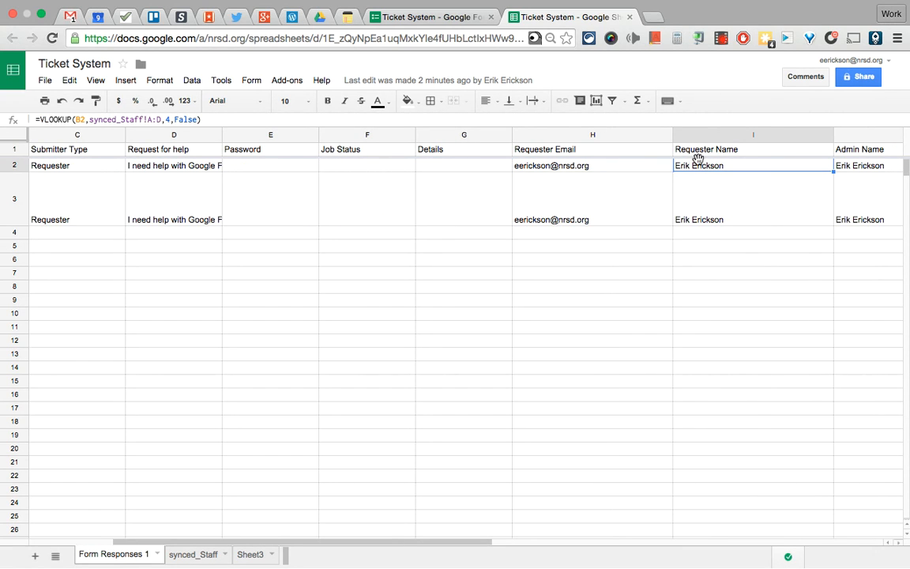
Review the synced_Staff email and Educator Name columns, then return to Form Responses 1
click(200, 556)
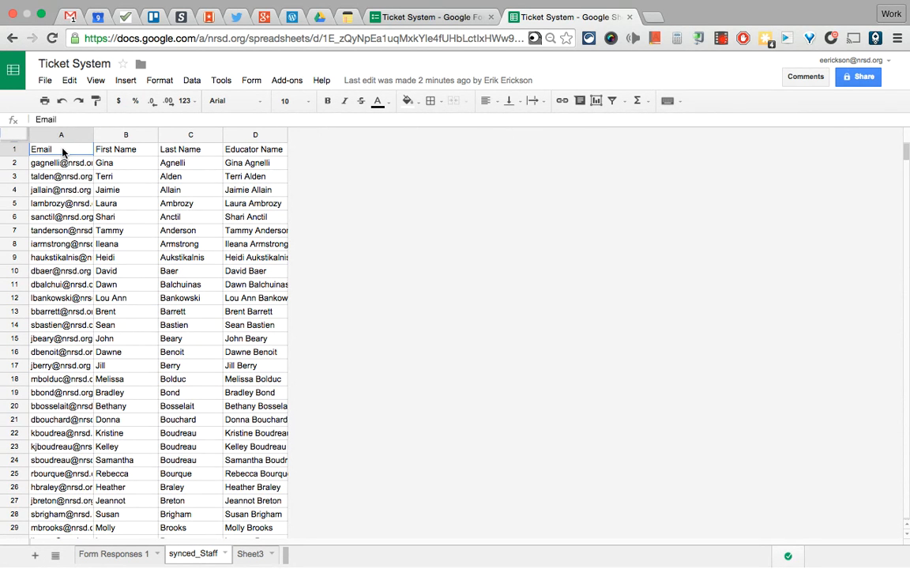
click(226, 148)
drag(60, 152, 226, 215)
click(255, 189)
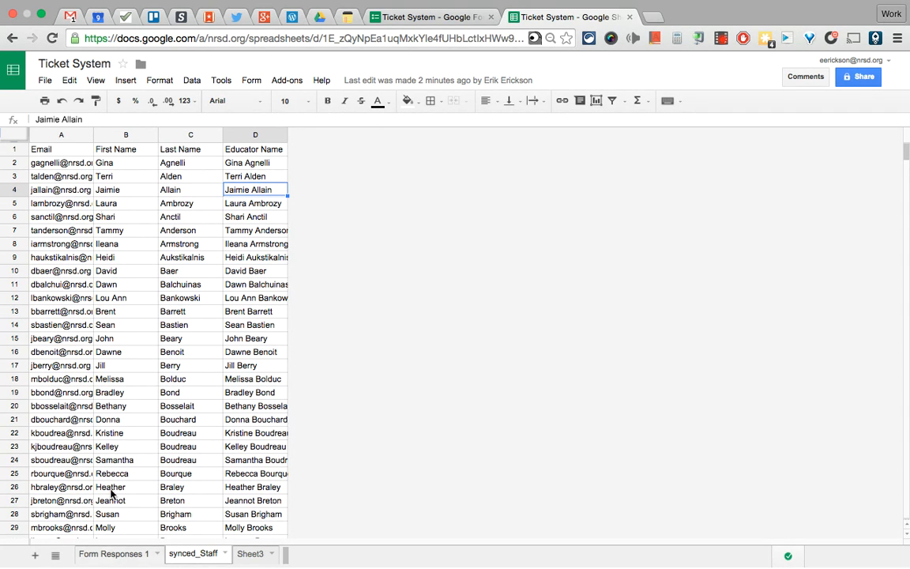
click(83, 554)
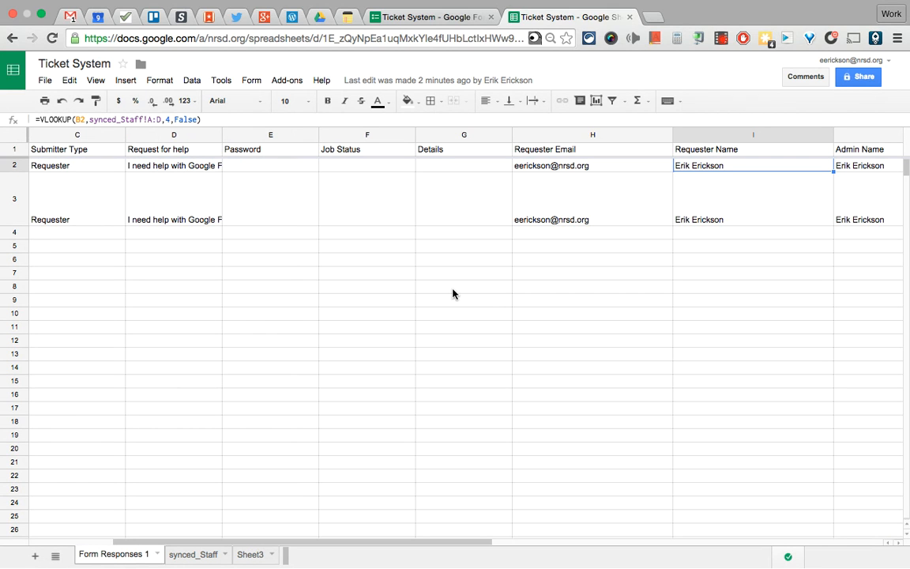
Select the entire =VLOOKUP(B2,synced_Staff!A:D,4,False) formula in I2 for editing
double_click(690, 169)
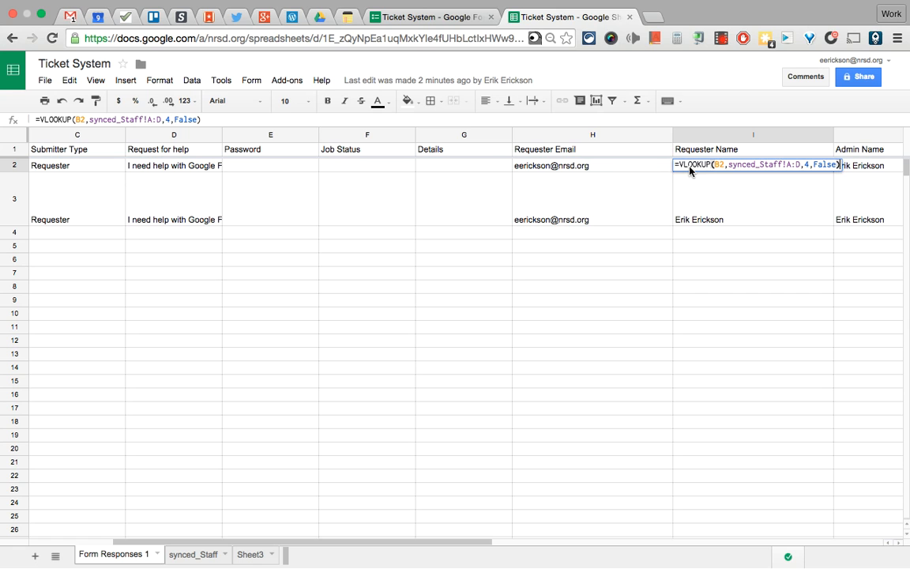
double_click(739, 166)
triple_click(739, 167)
Retype I2 as =VLOOKUP(B2,synced_Staff!A:D,4,False), picking B2 and the synced_Staff A:D range
key(BackSpace)
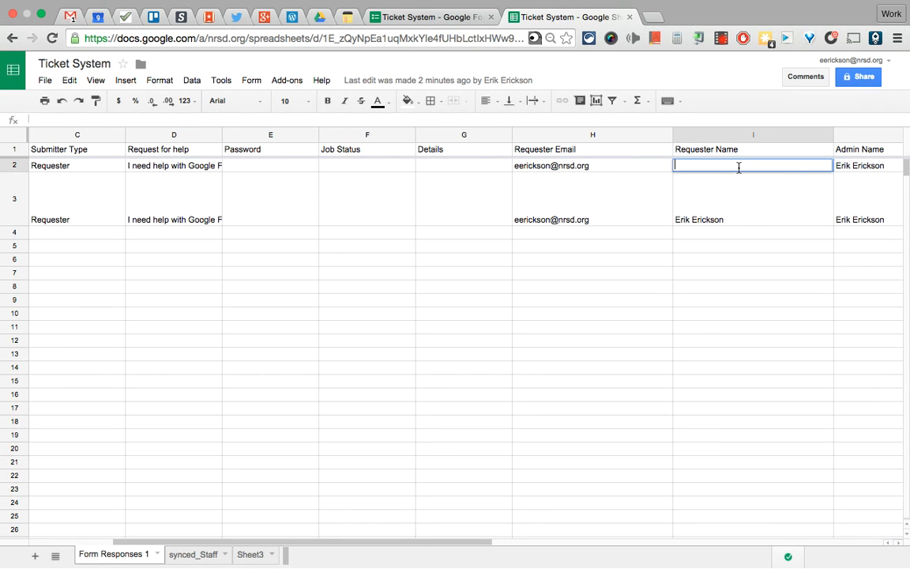
text(=)
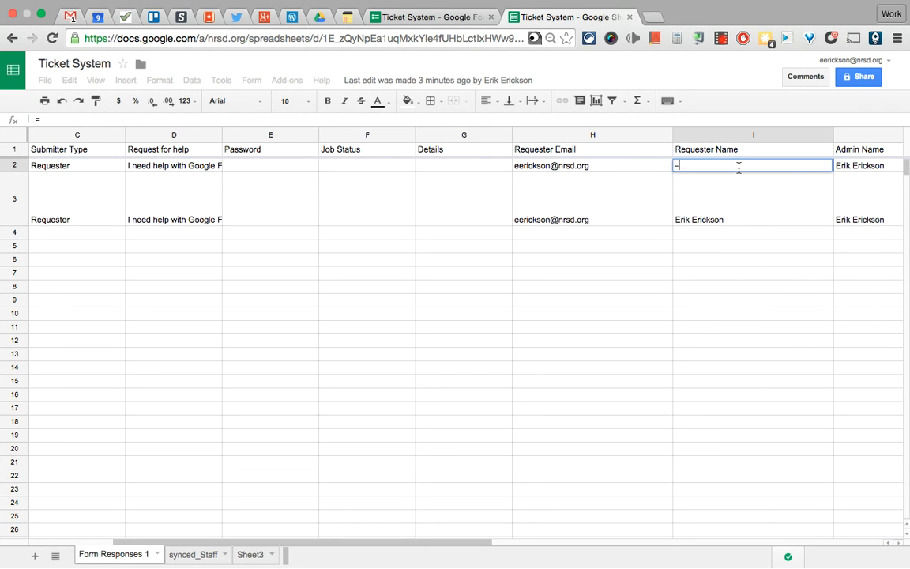
text(vlo)
key(Tab)
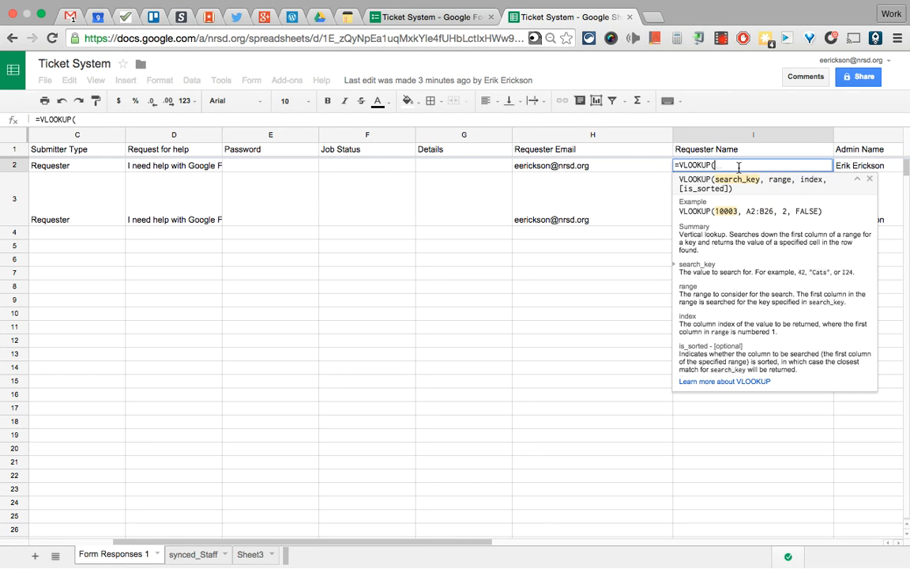
scroll(437, 163, left, 3)
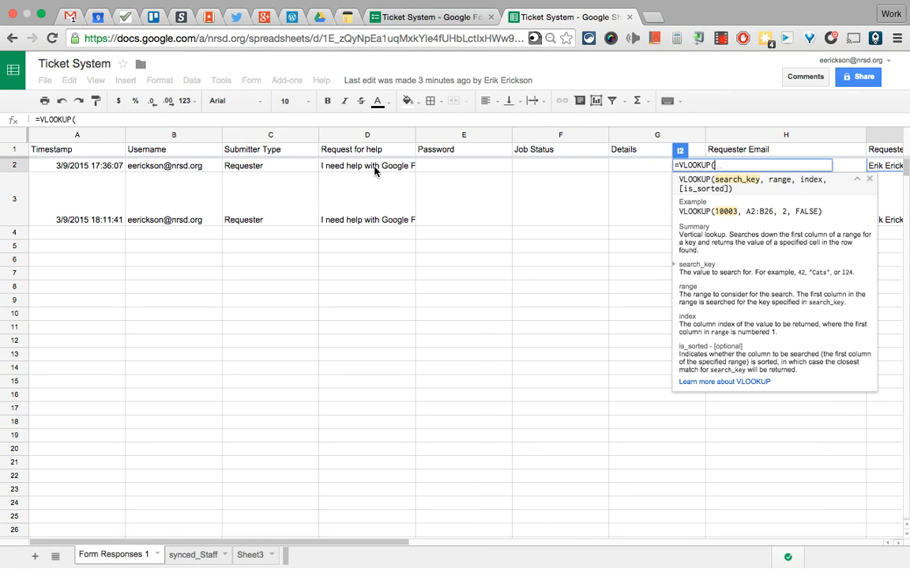
click(156, 164)
text(,)
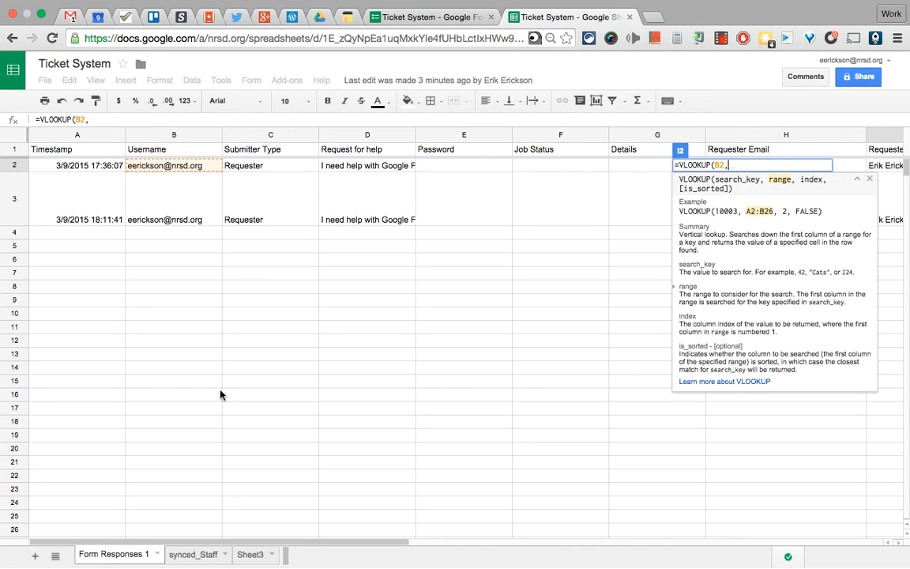
click(193, 554)
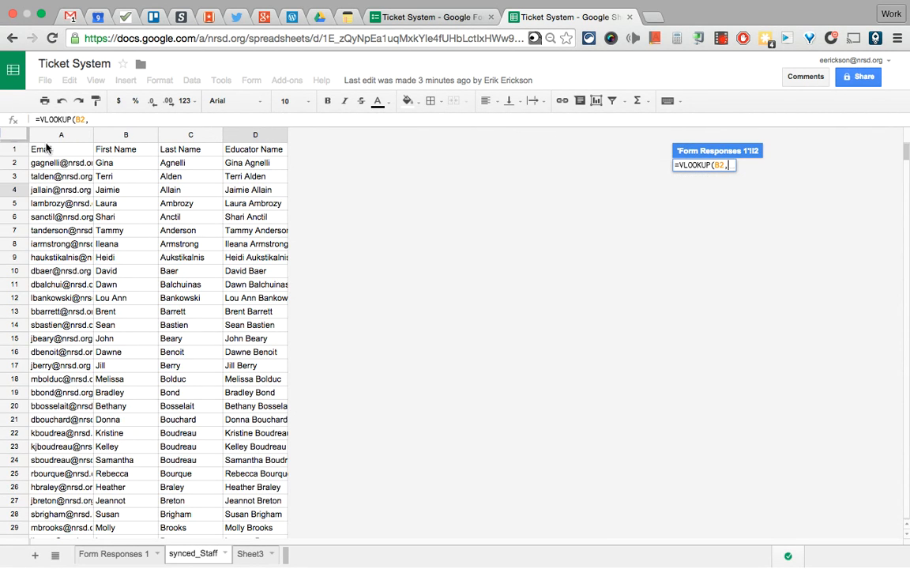
drag(55, 135, 237, 135)
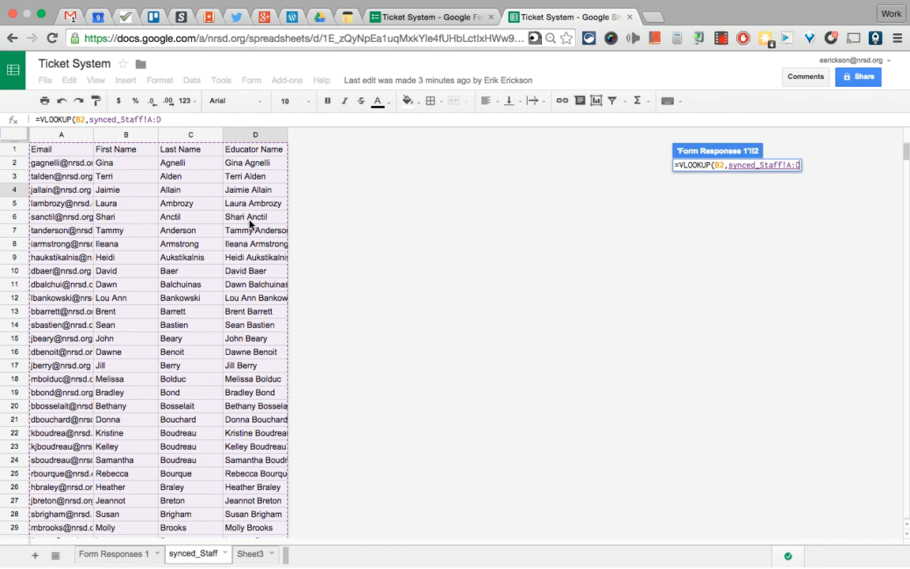
text(,)
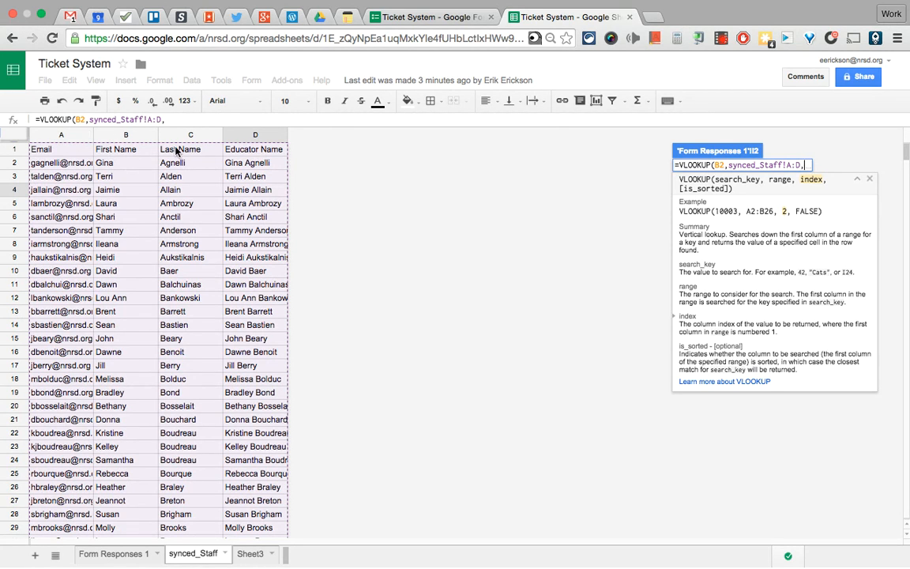
text(4)
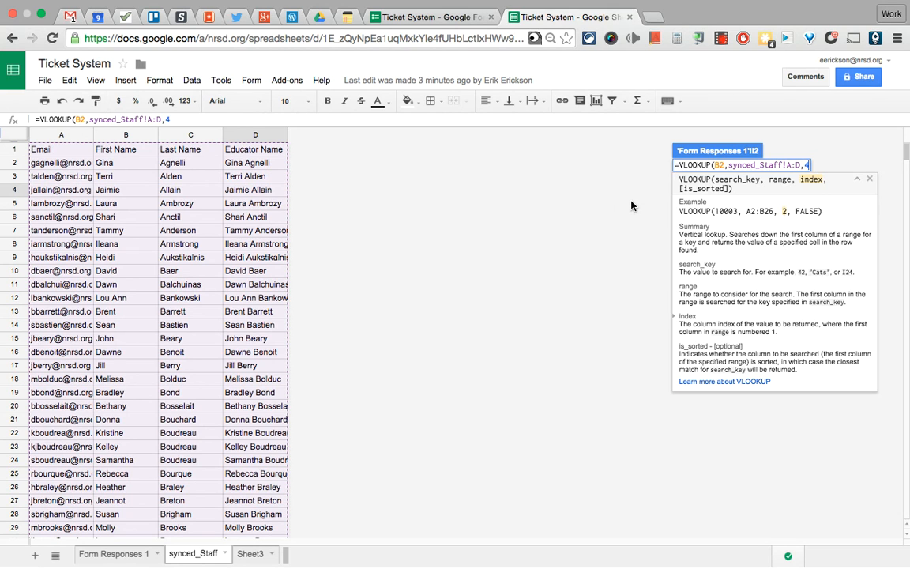
text(,F)
text(alse))
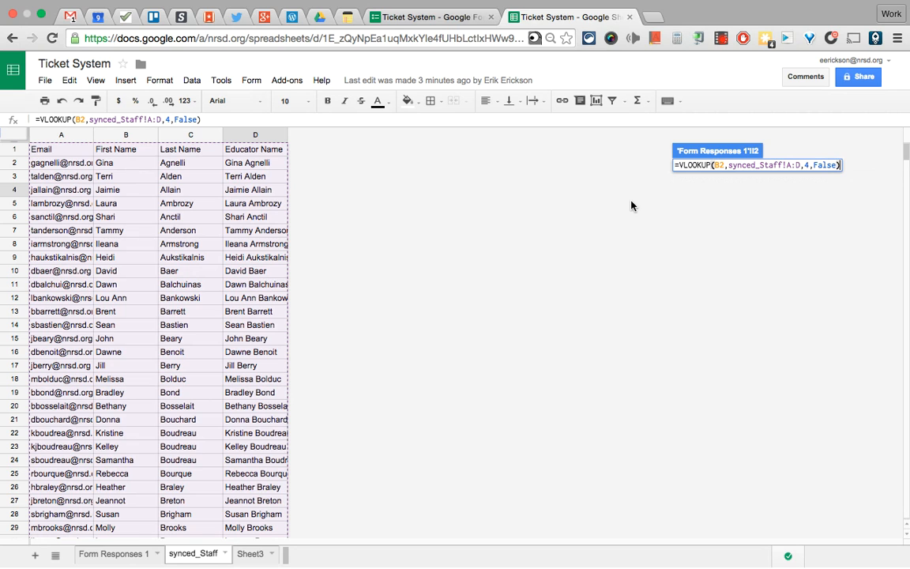
key(Return)
scroll(741, 193, right, 5)
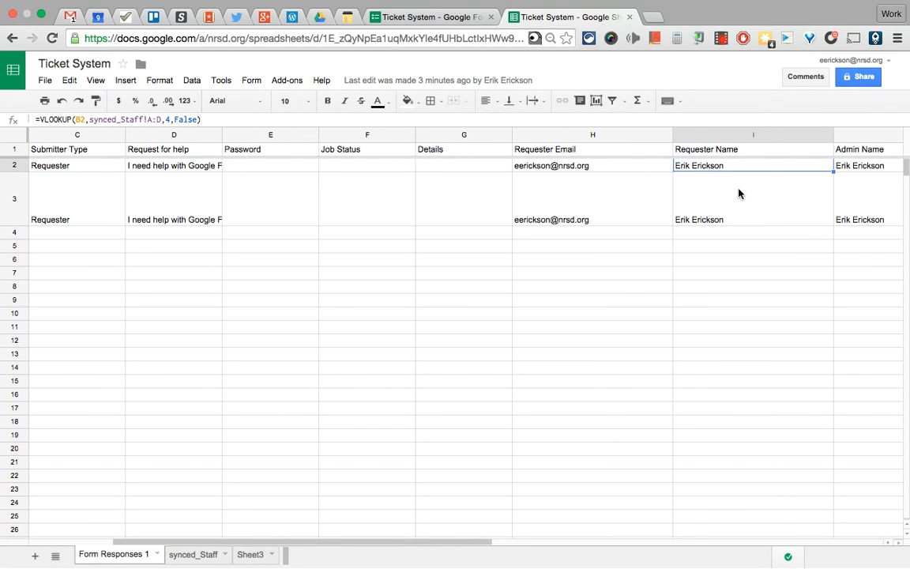
Compare the Requester Name lookup in I2 with the Admin Name formula in J2
click(733, 188)
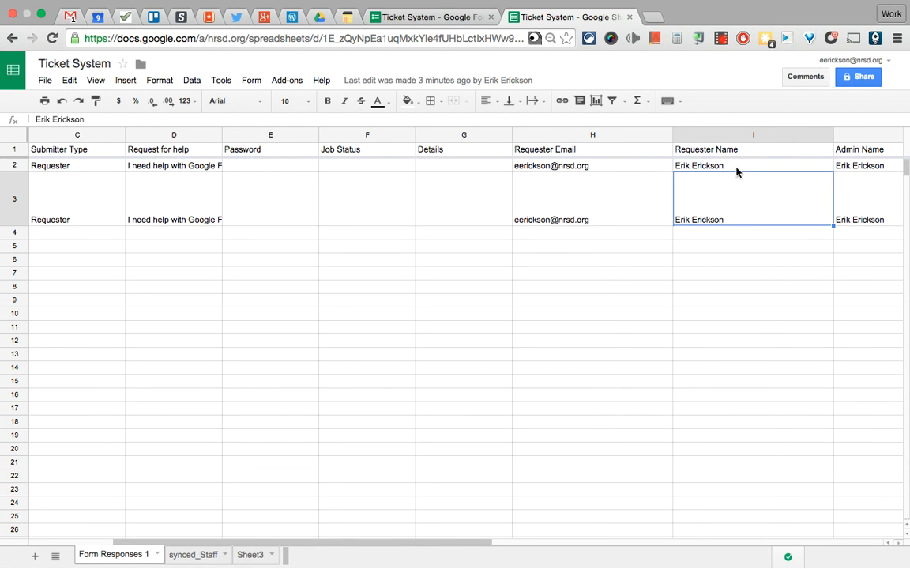
click(711, 168)
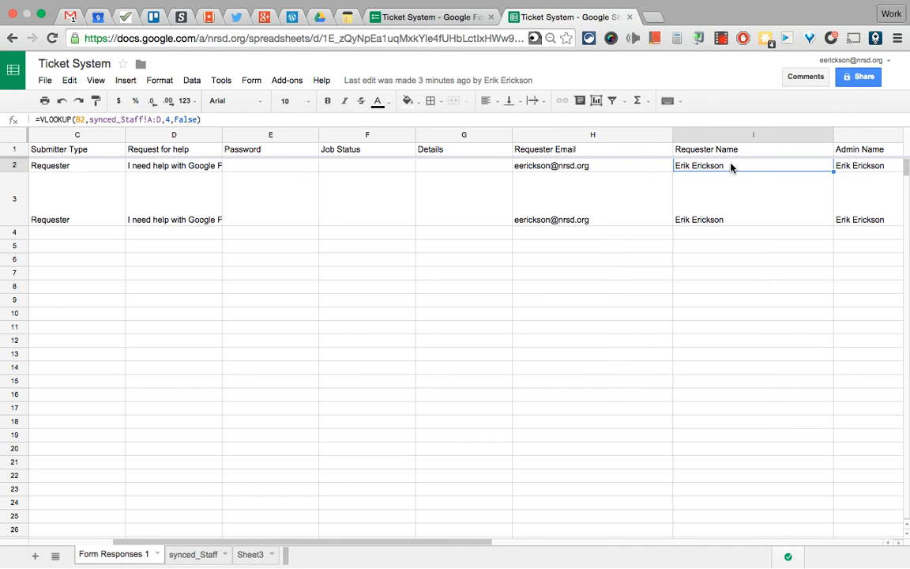
scroll(735, 170, right, 2)
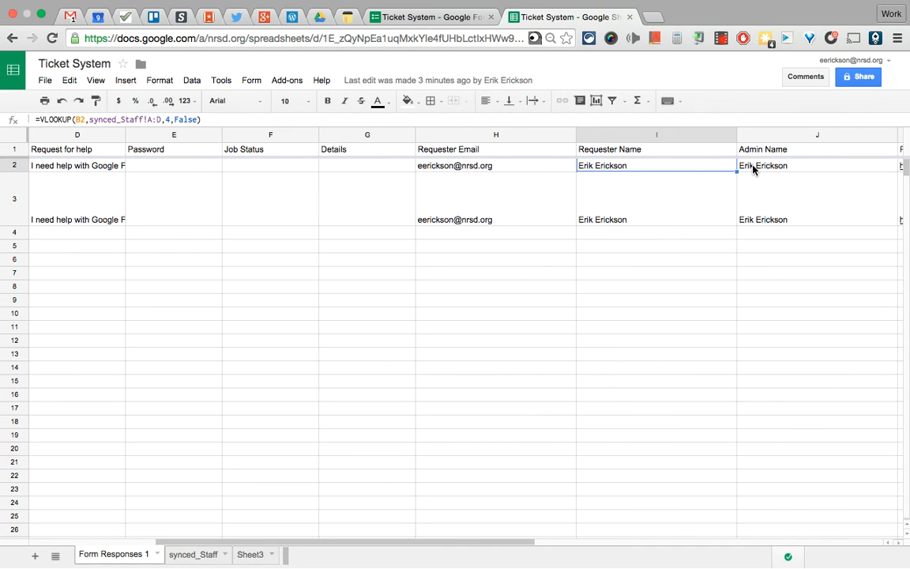
click(751, 153)
click(766, 166)
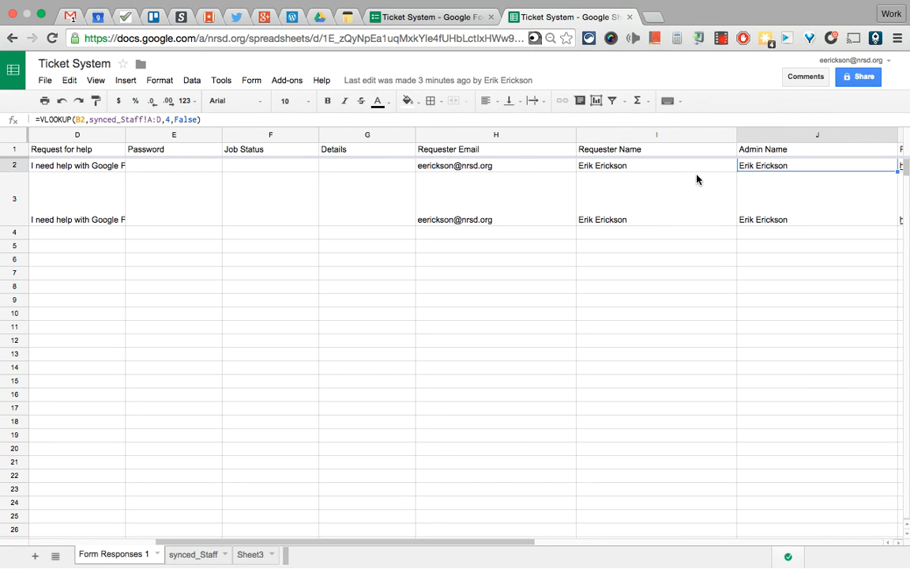
scroll(690, 167, left, 3)
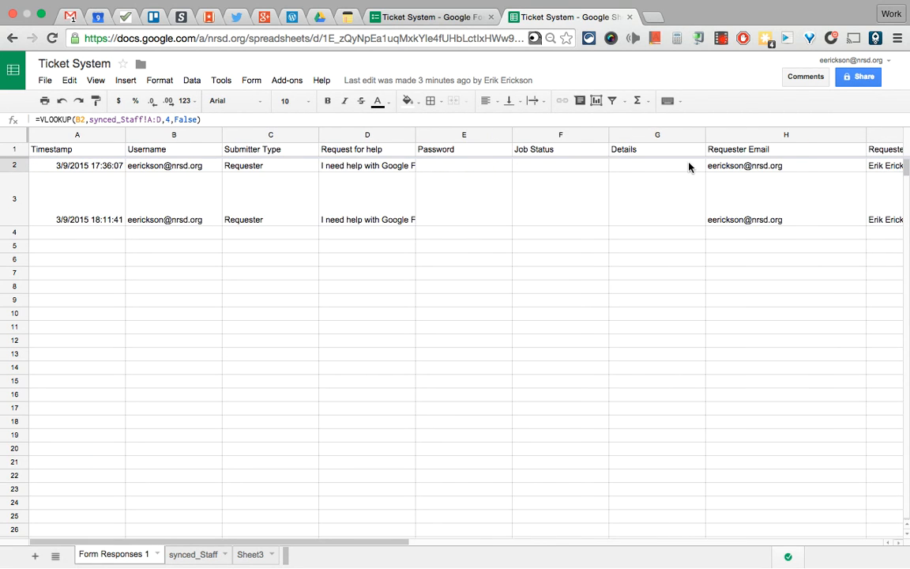
scroll(689, 166, right, 3)
scroll(689, 166, left, 3)
scroll(688, 166, right, 2)
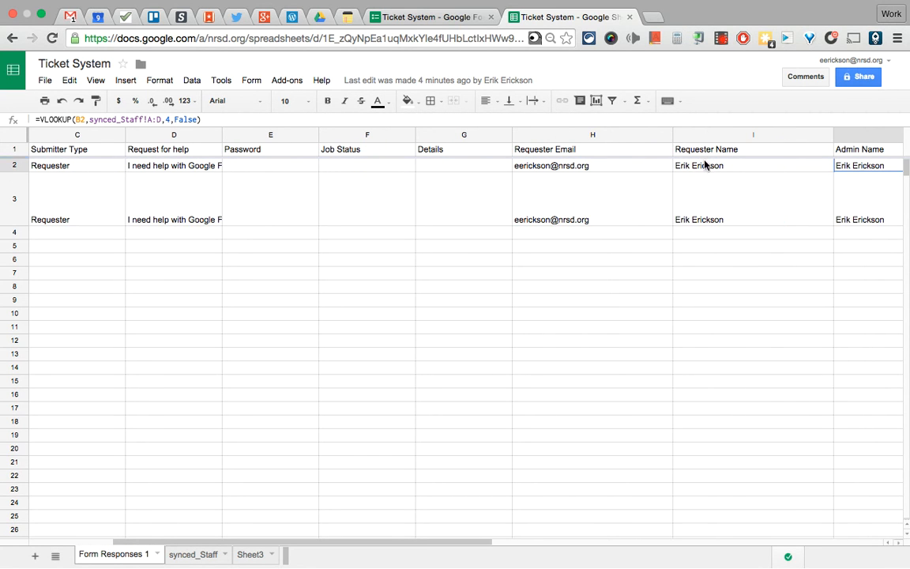
click(706, 166)
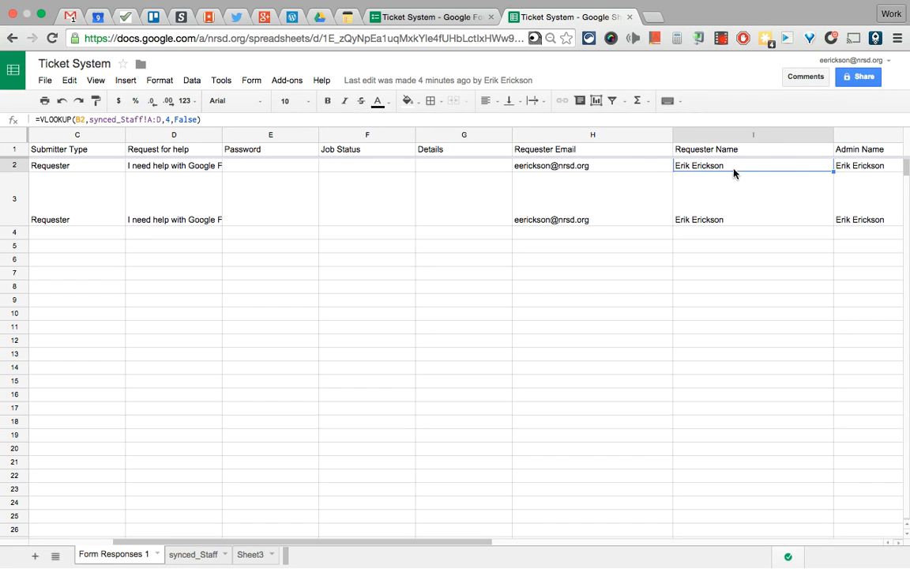
click(856, 166)
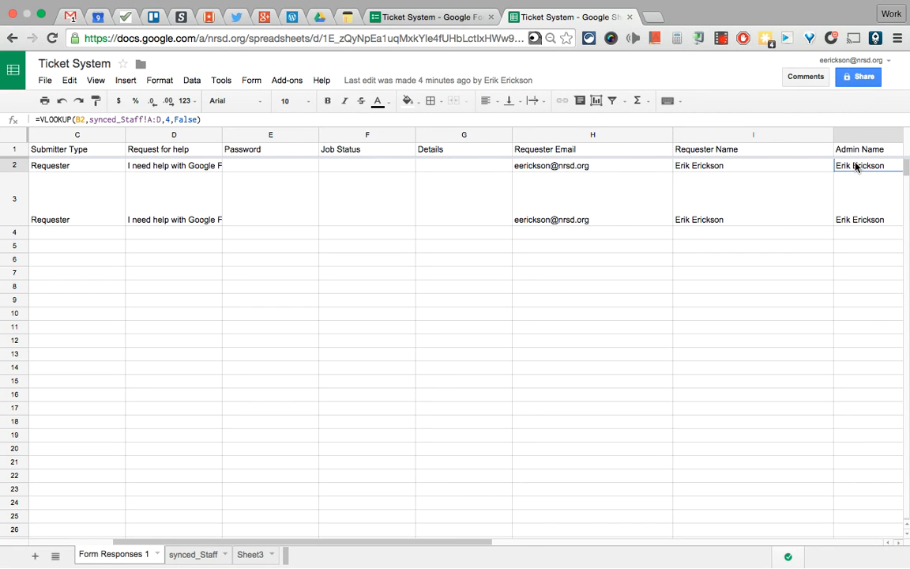
scroll(856, 166, right, 2)
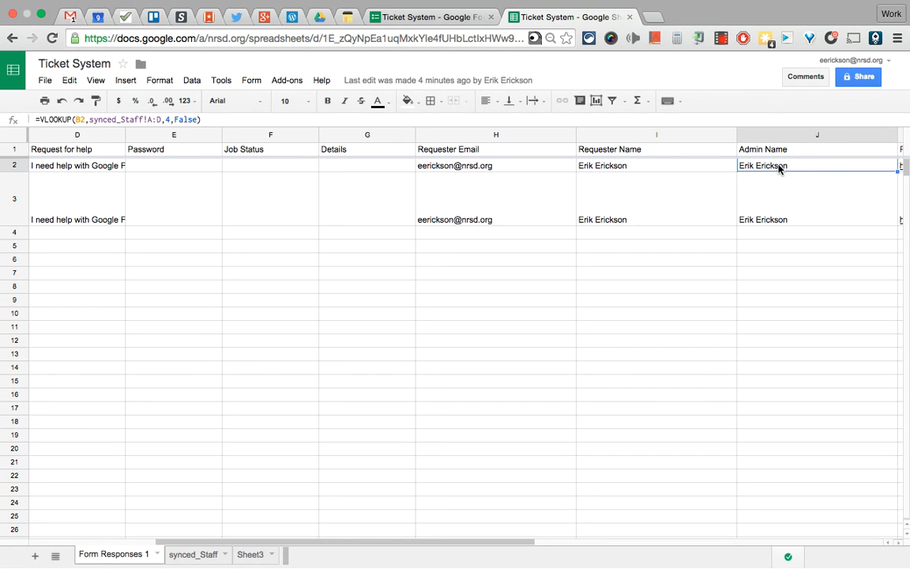
click(608, 167)
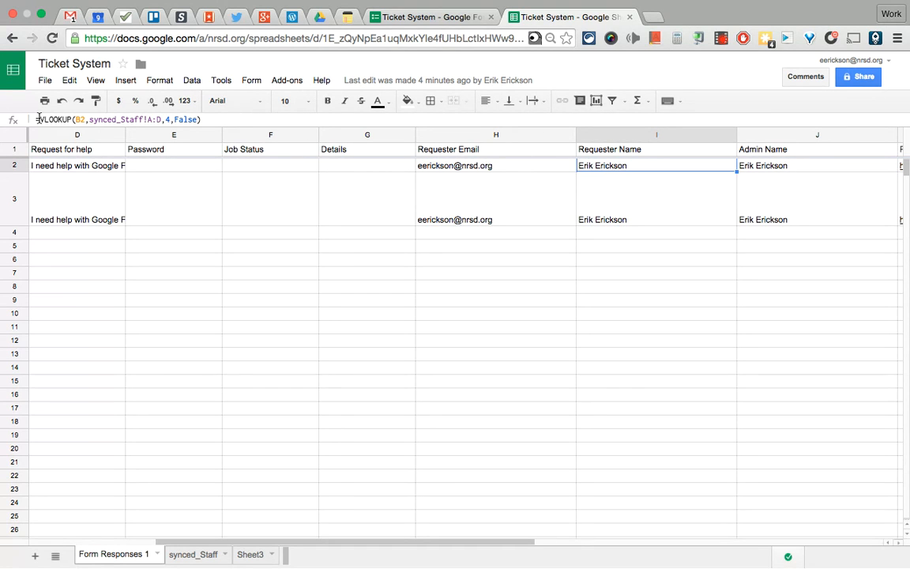
Commit the Requester Name lookup in I2 and check the Admin Name value in J2
drag(38, 119, 213, 121)
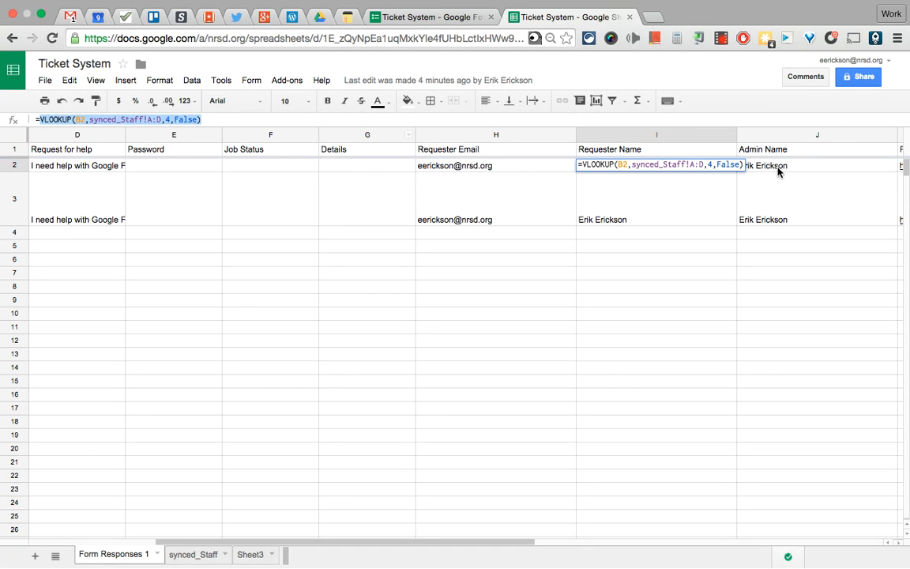
key(Escape)
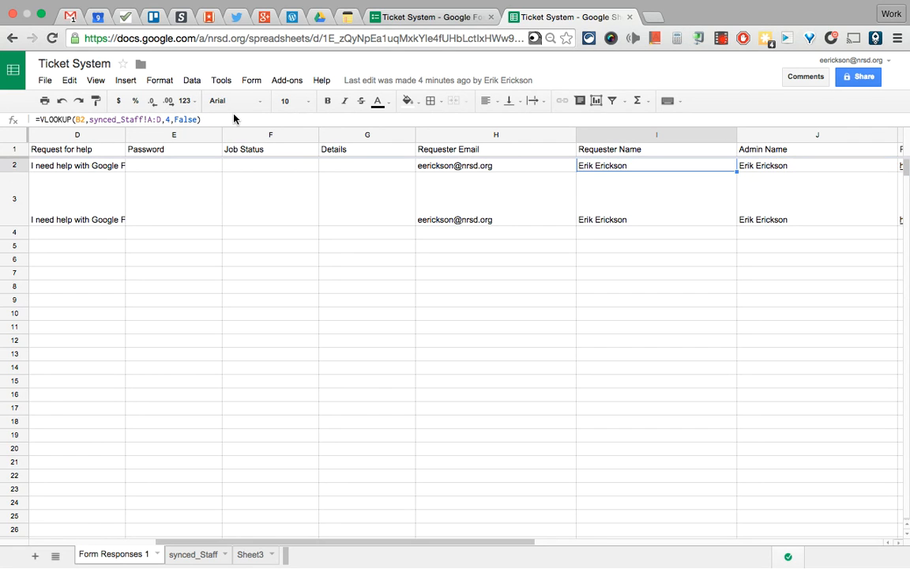
click(769, 165)
scroll(754, 187, right, 3)
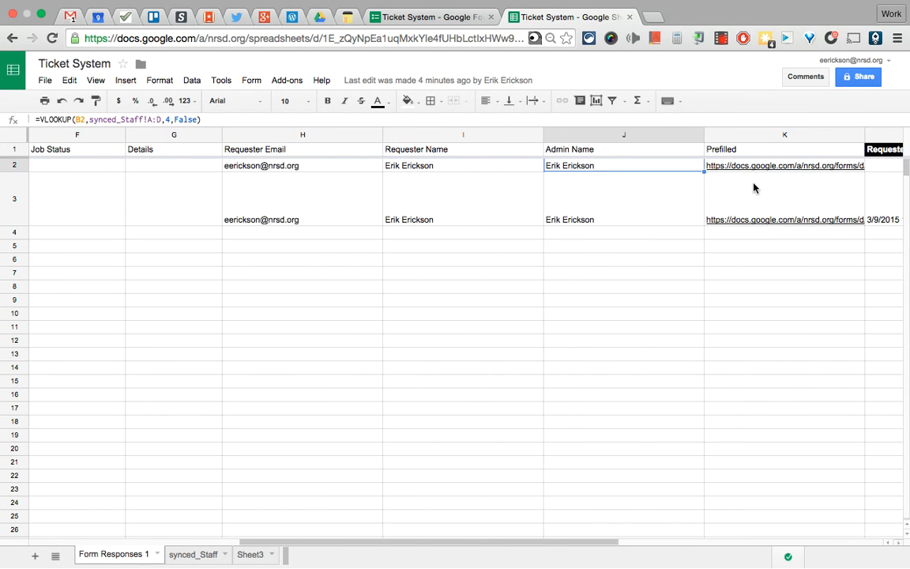
scroll(753, 187, left, 8)
scroll(754, 187, right, 6)
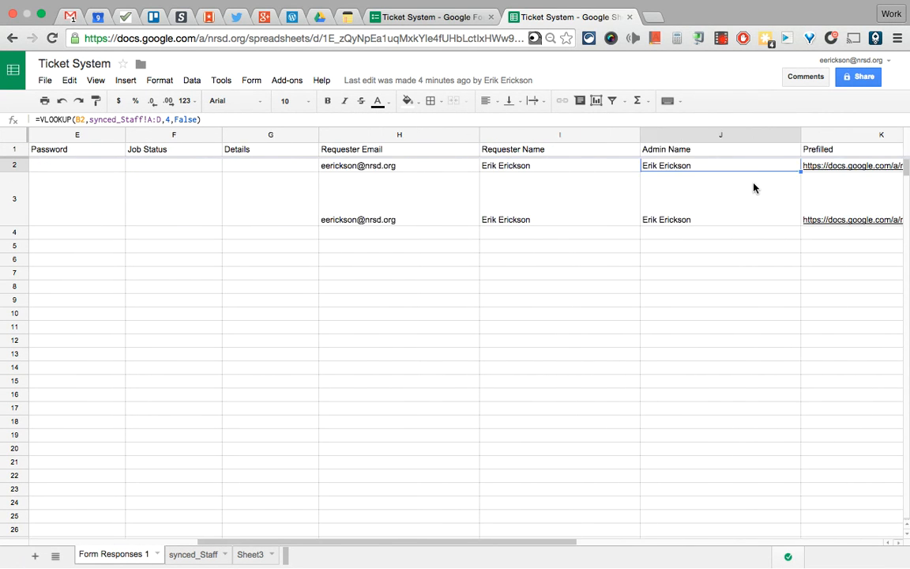
scroll(754, 187, right, 2)
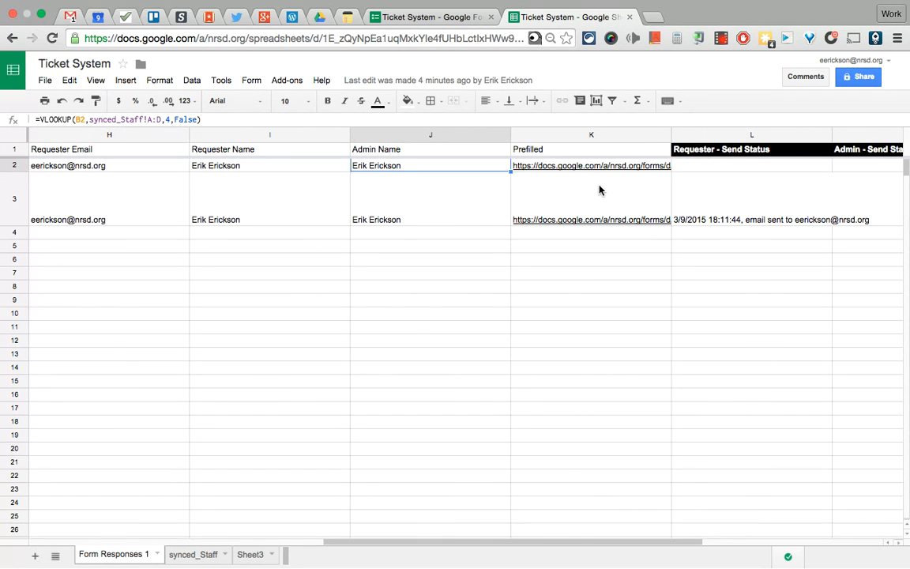
click(289, 81)
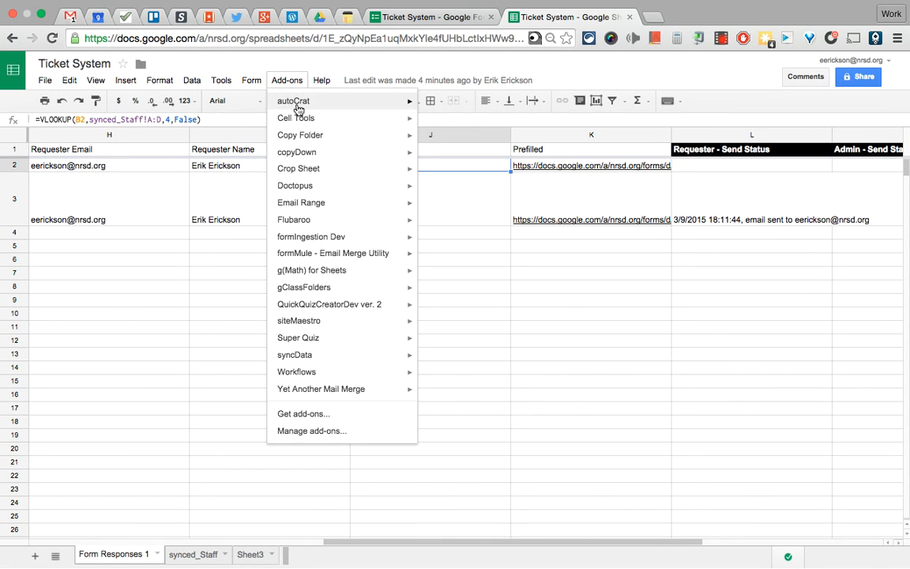
Save copyDown settings to copy row 2 formulas on each new submission, then close the sidebar
mouse_move(315, 141)
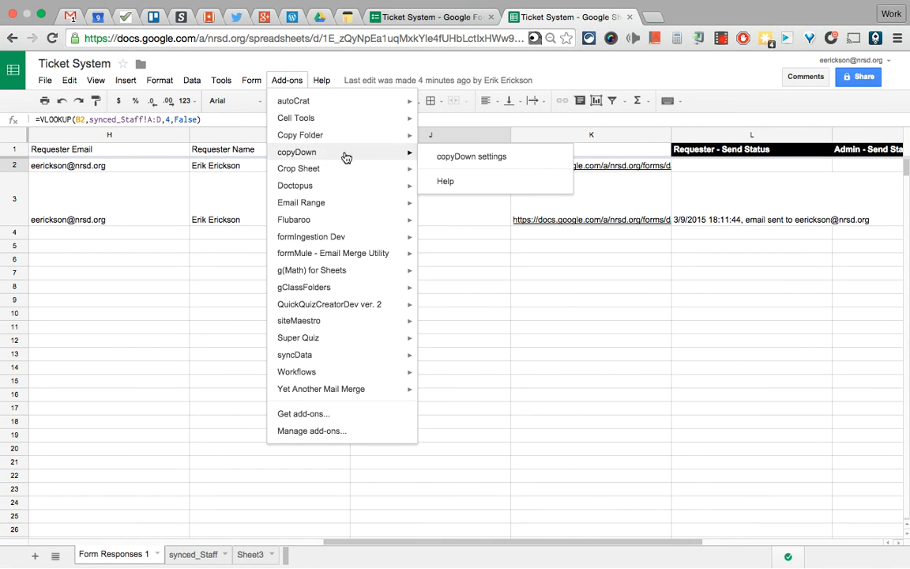
click(445, 156)
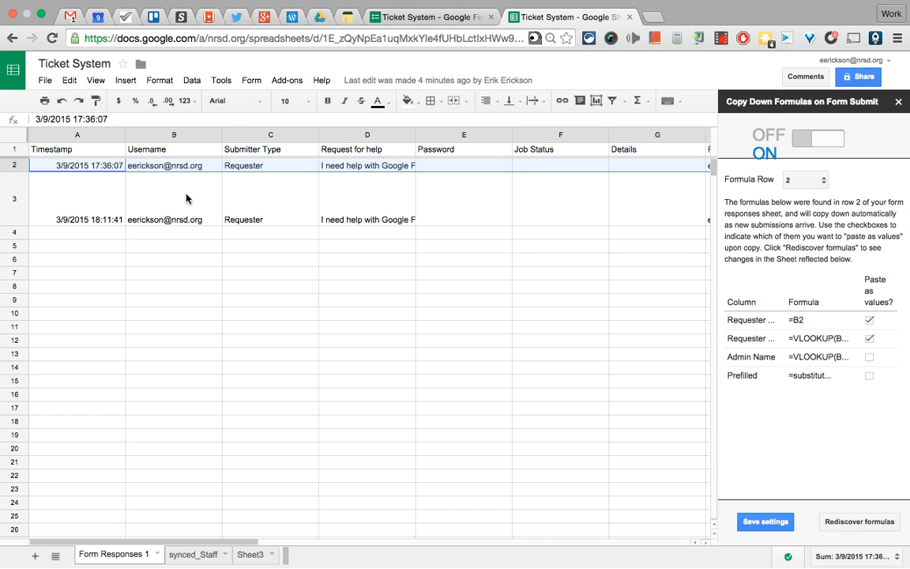
scroll(532, 215, right, 5)
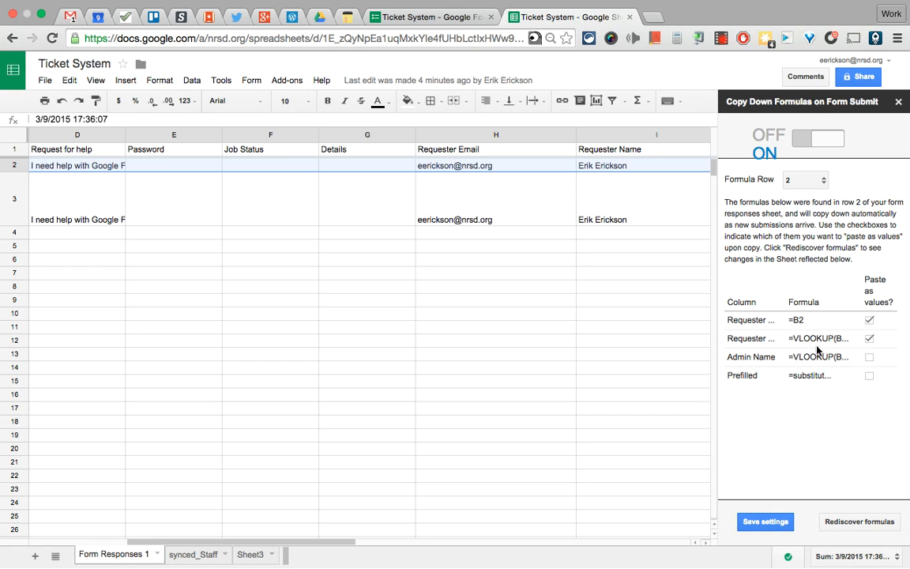
drag(797, 339, 831, 343)
click(760, 525)
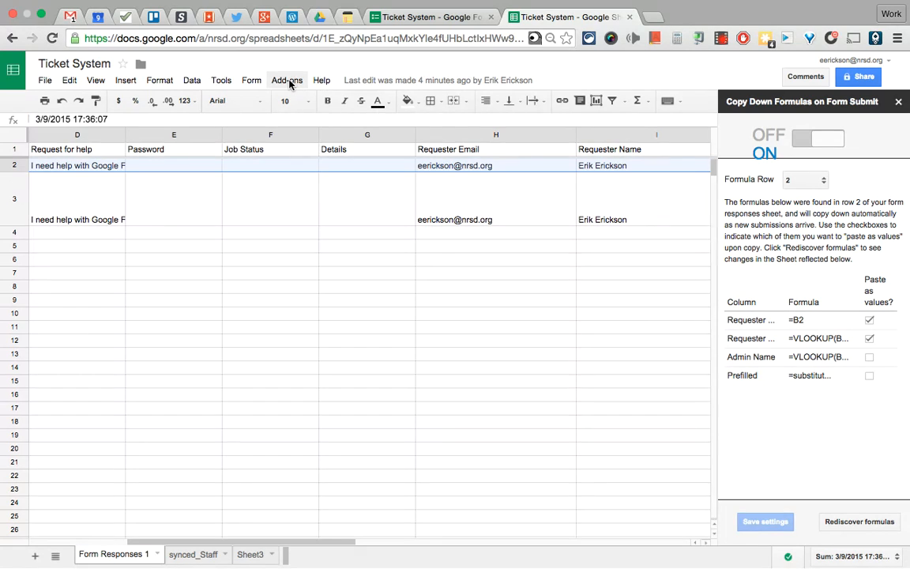
click(899, 104)
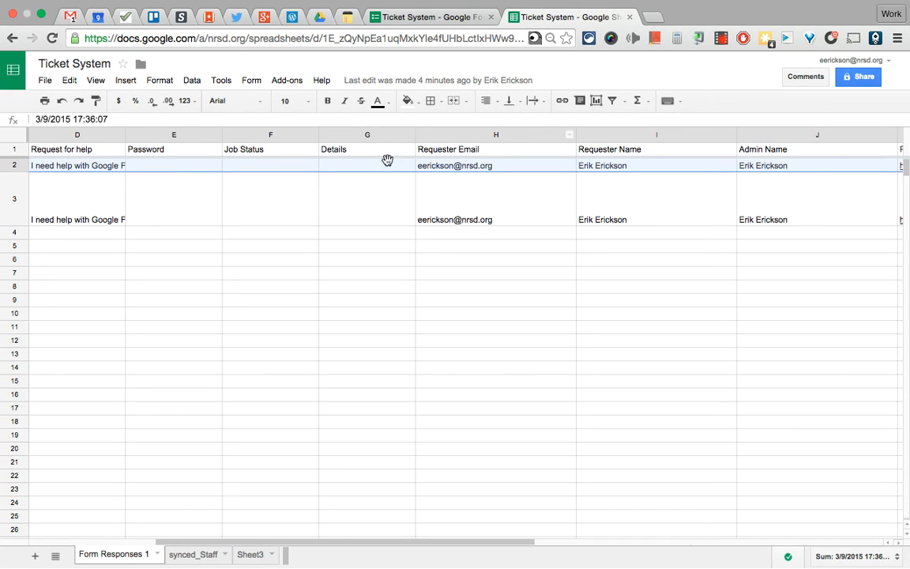
Open formMule's source data and merge type setup for Form Responses 1
click(289, 81)
mouse_move(398, 255)
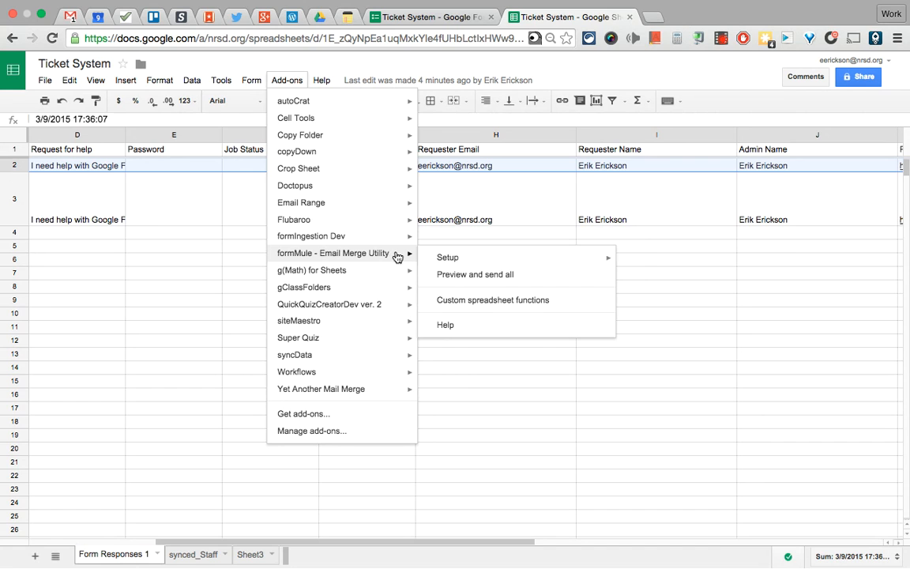
mouse_move(557, 260)
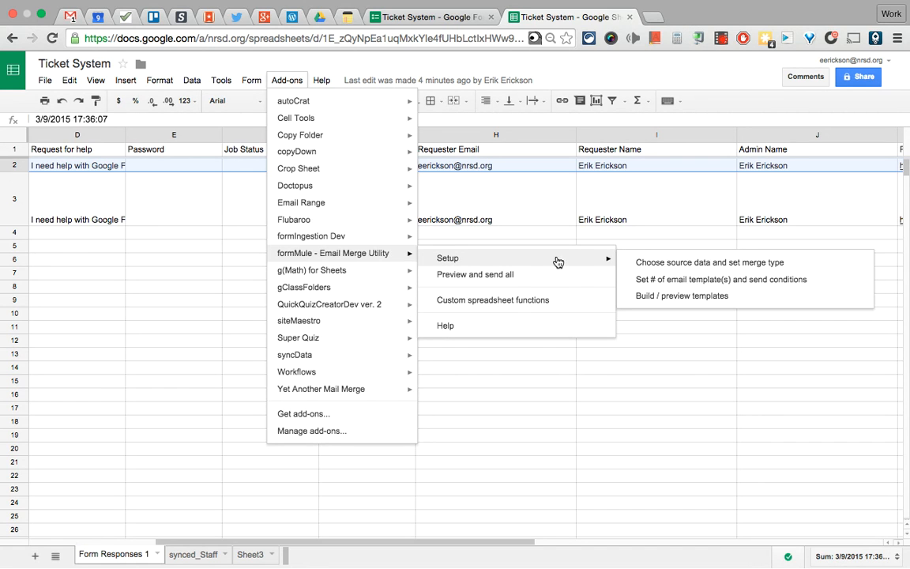
click(645, 266)
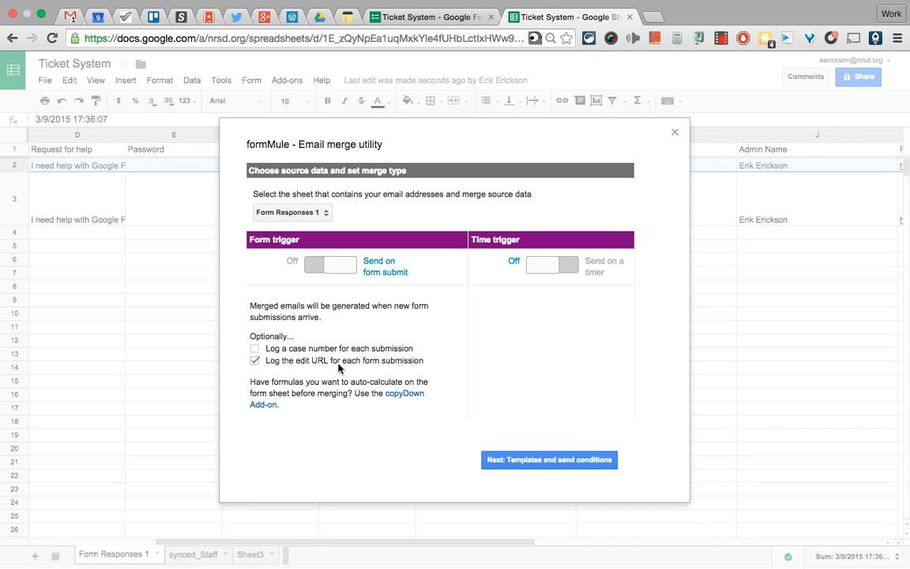
Save the Requester (all rows) and Admin (Job Status Complete) template settings
click(553, 461)
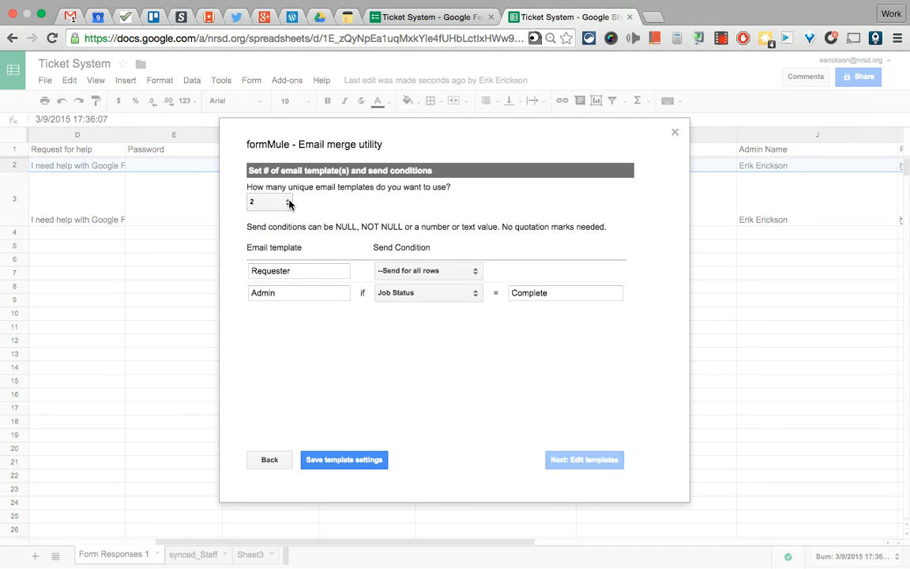
drag(252, 272, 297, 272)
click(297, 272)
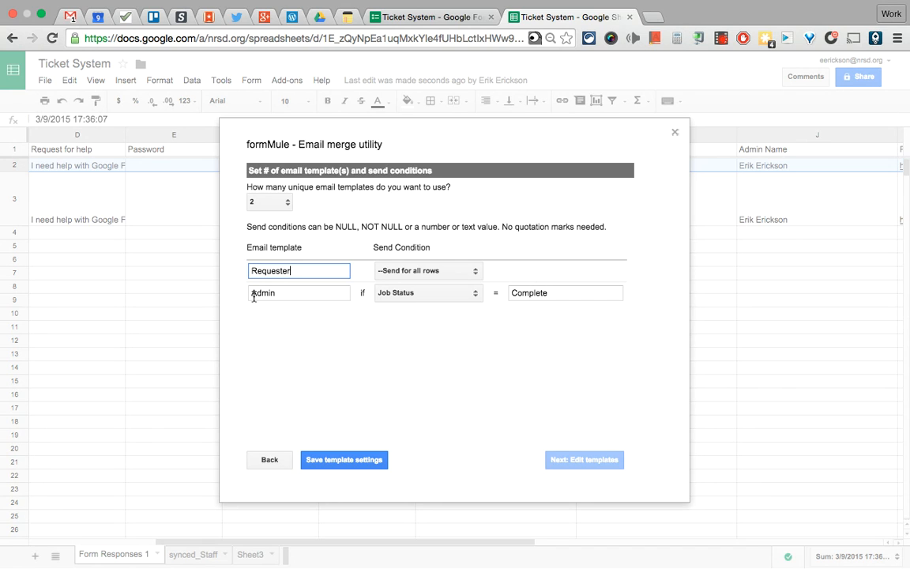
drag(253, 293, 296, 294)
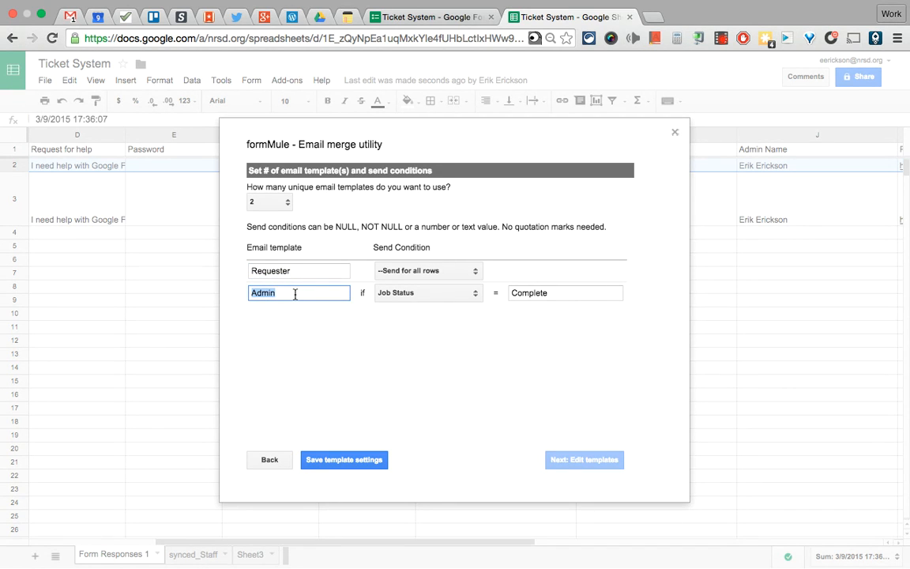
click(296, 294)
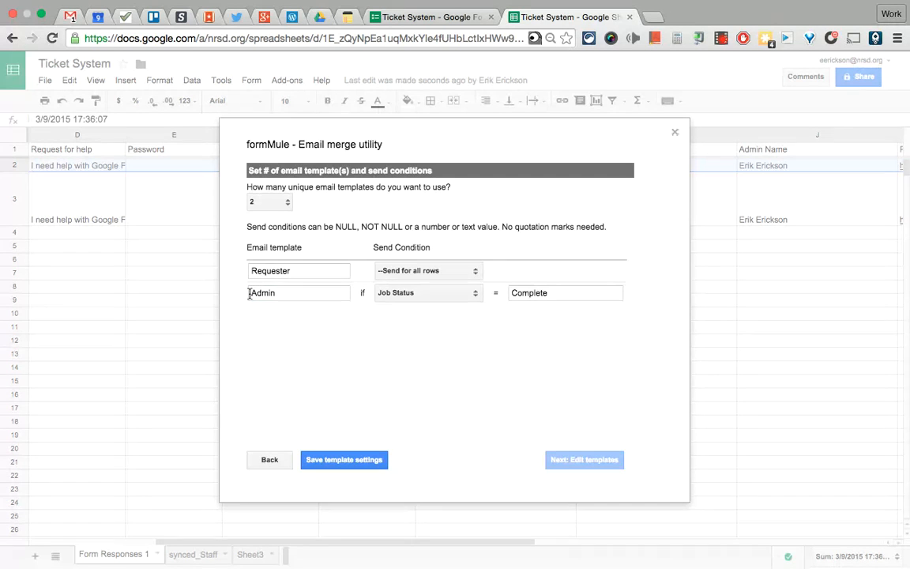
drag(252, 293, 282, 294)
click(282, 293)
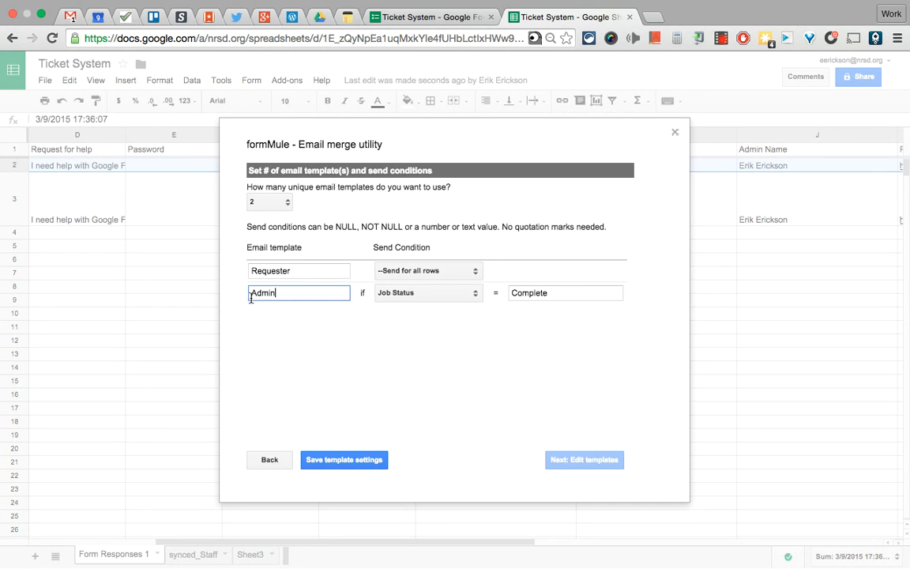
drag(250, 297, 278, 296)
click(568, 292)
click(481, 401)
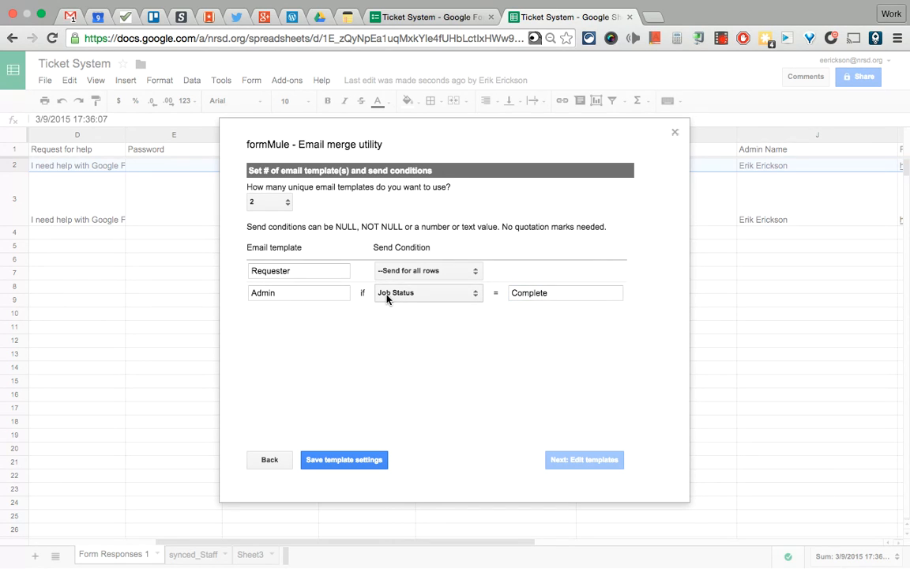
click(341, 463)
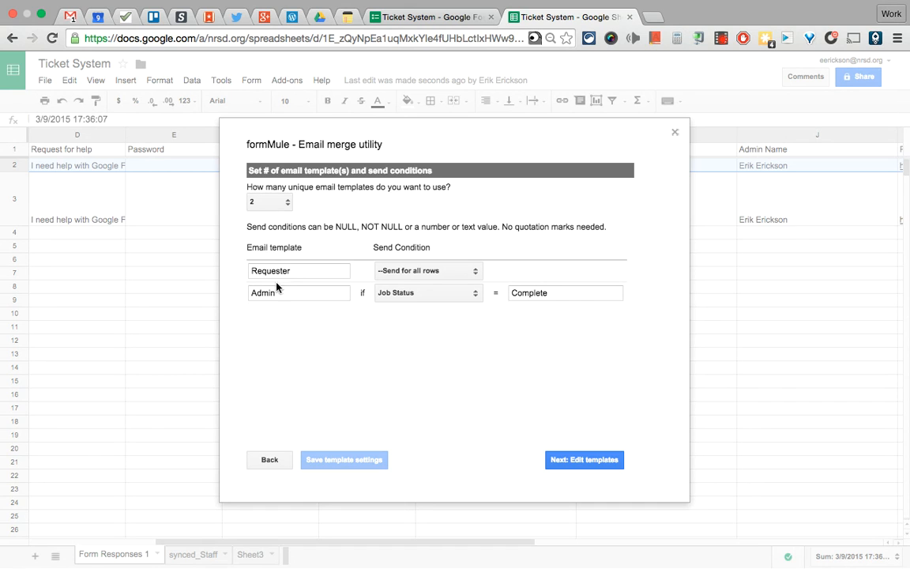
click(584, 462)
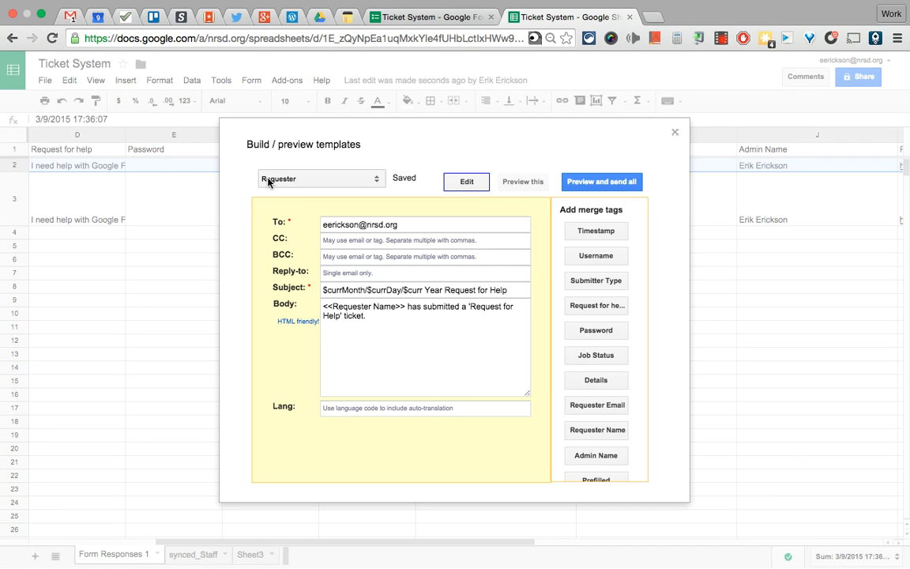
Remove the stray space so the Requester subject reads '$currMonth/$currDay/$currYear Request for Help'
drag(322, 224, 410, 227)
click(404, 224)
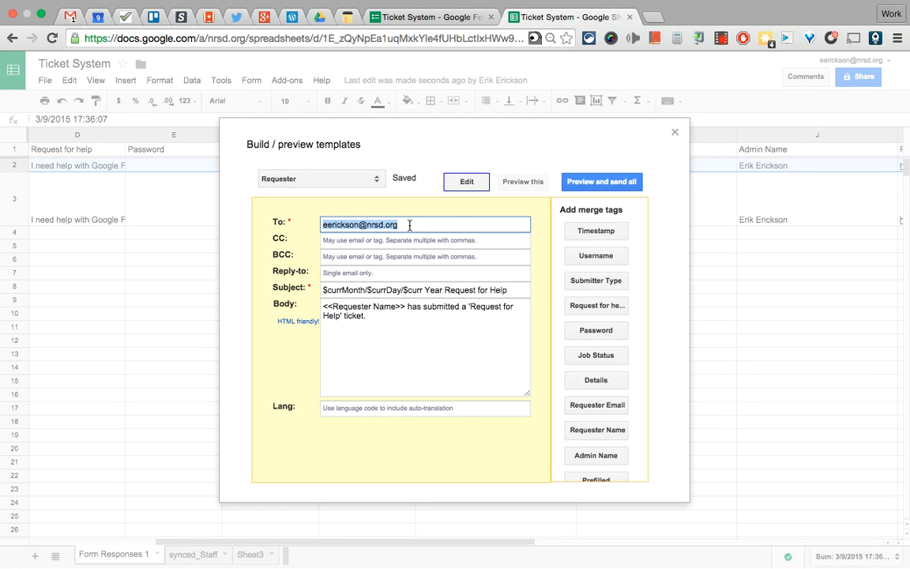
click(410, 226)
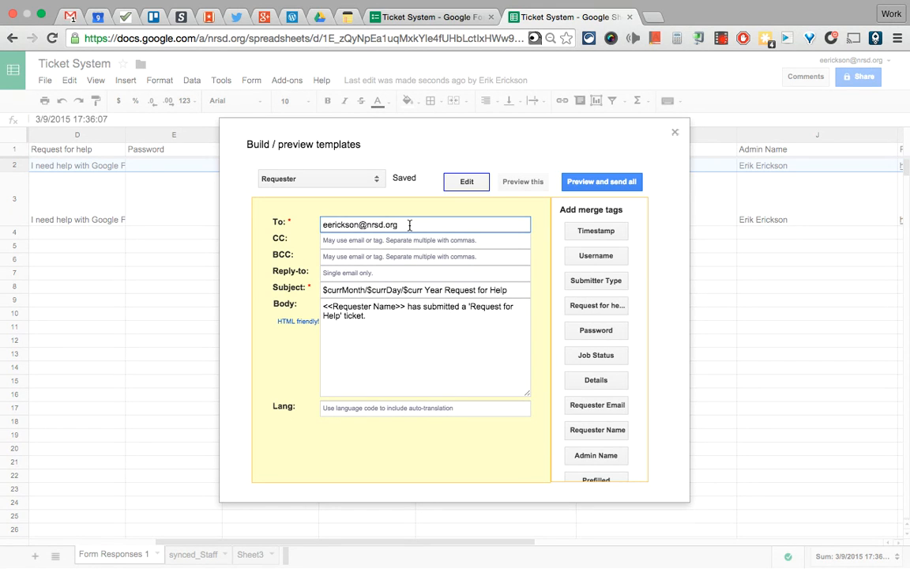
drag(410, 225, 323, 225)
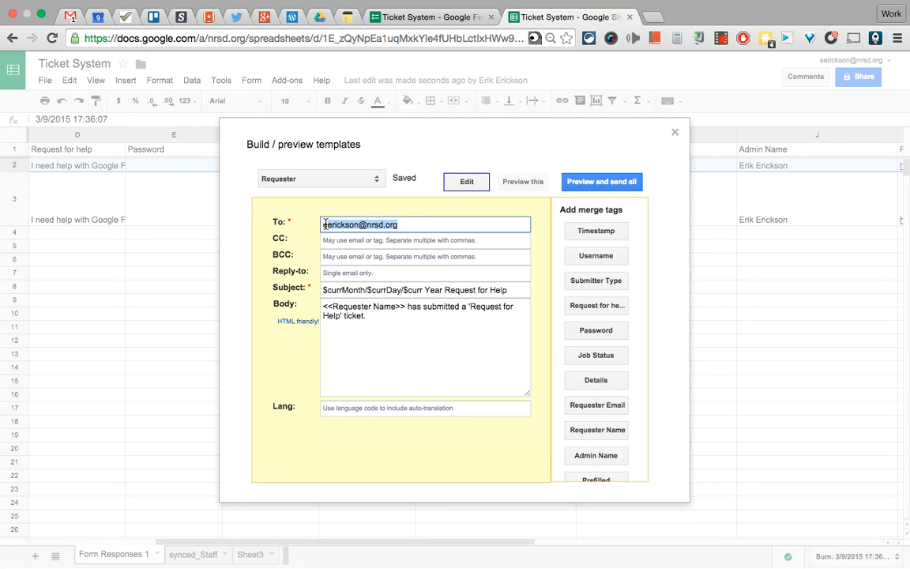
click(324, 225)
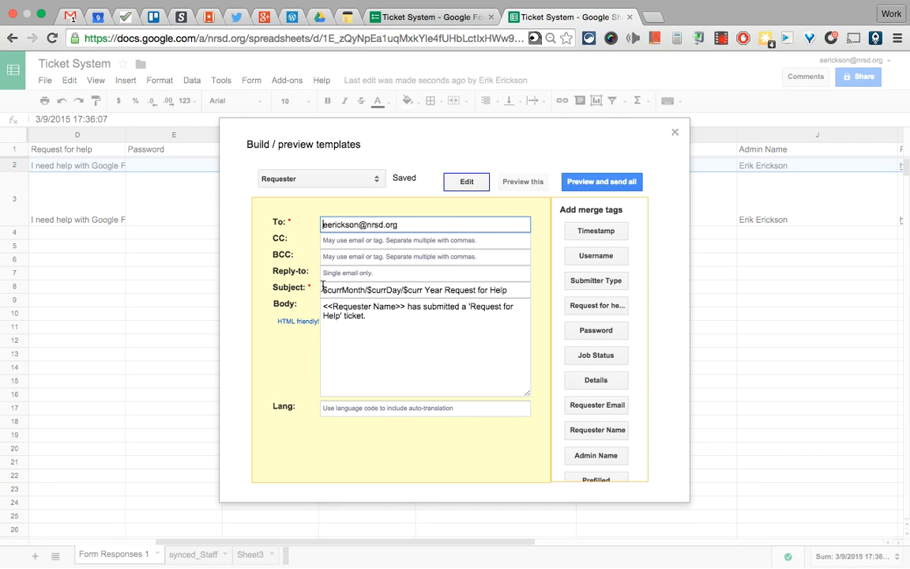
drag(323, 289, 423, 291)
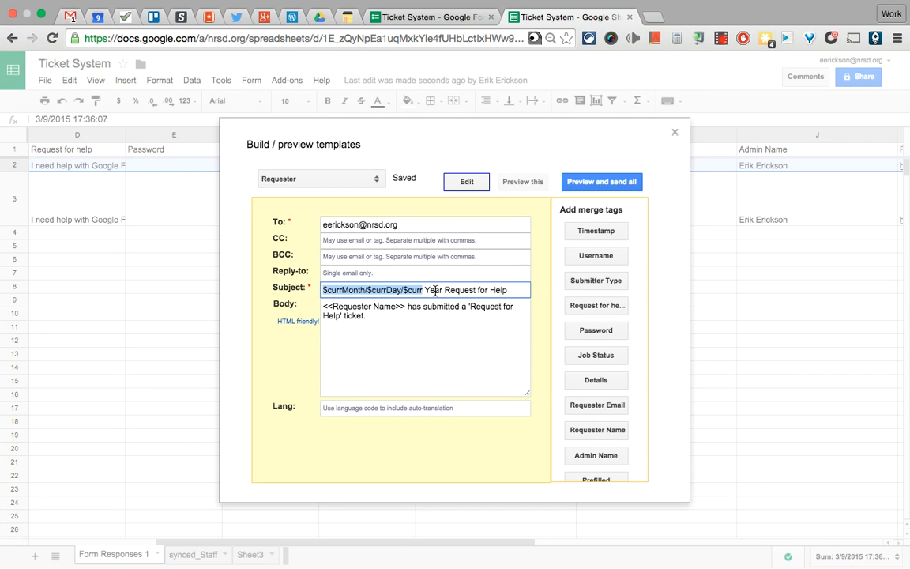
click(435, 290)
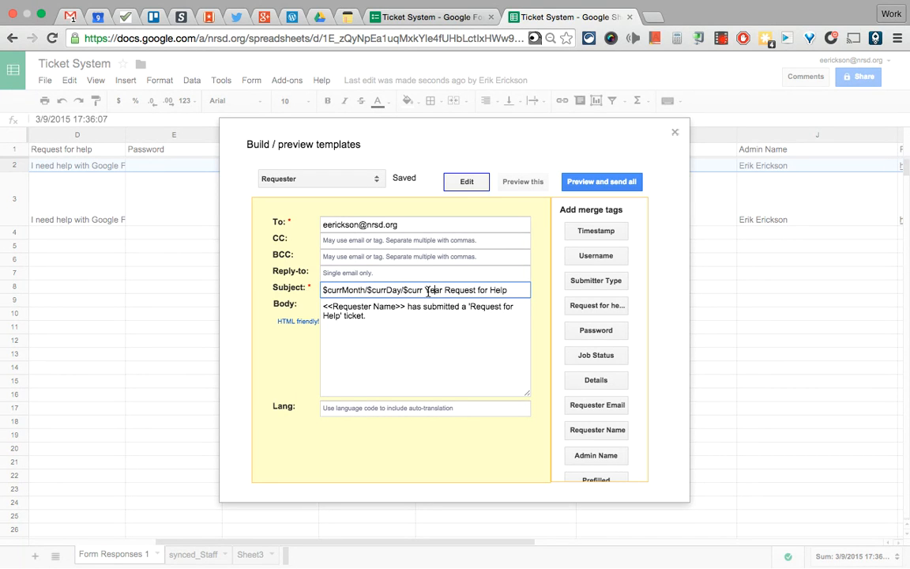
key(BackSpace)
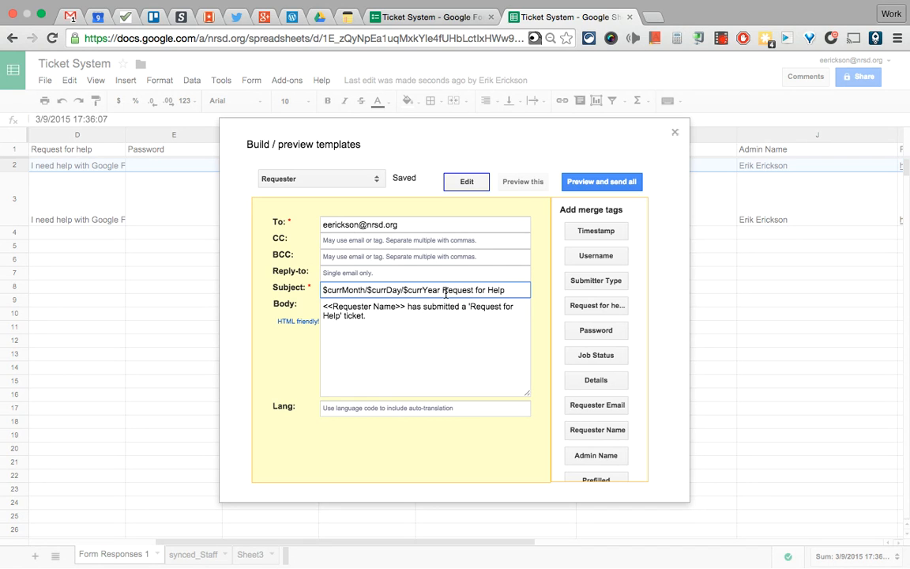
drag(442, 290, 512, 290)
Add 'Request for help details: <<Request for help>>' to the Requester body, then switch to the Admin template
click(512, 290)
drag(324, 306, 487, 324)
click(456, 328)
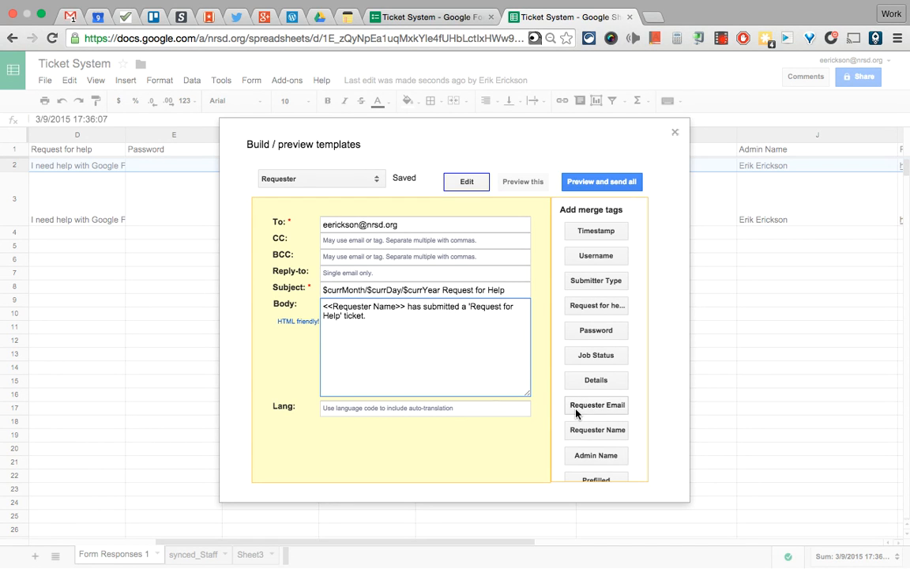
click(591, 306)
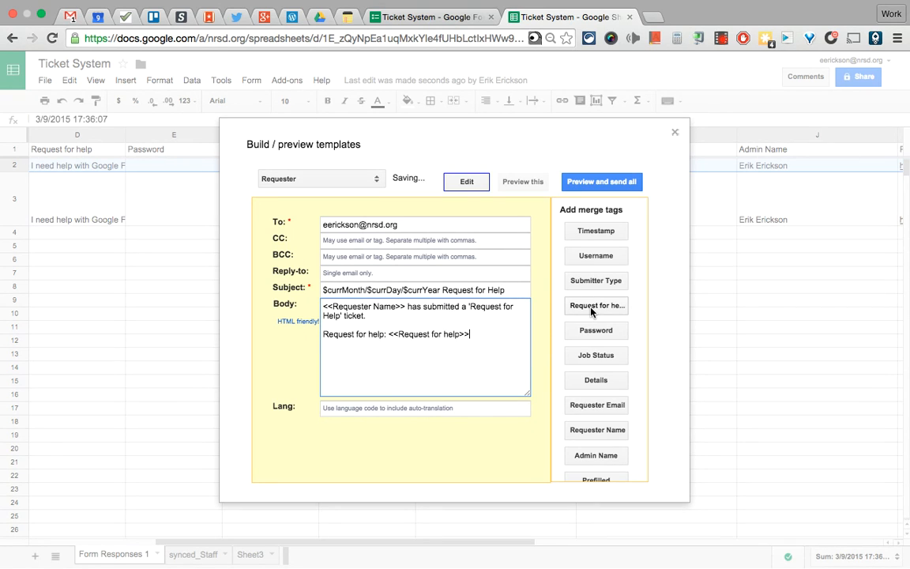
click(388, 336)
key(BackSpace)
text(details)
key(BackSpace)
key(BackSpace)
key(BackSpace)
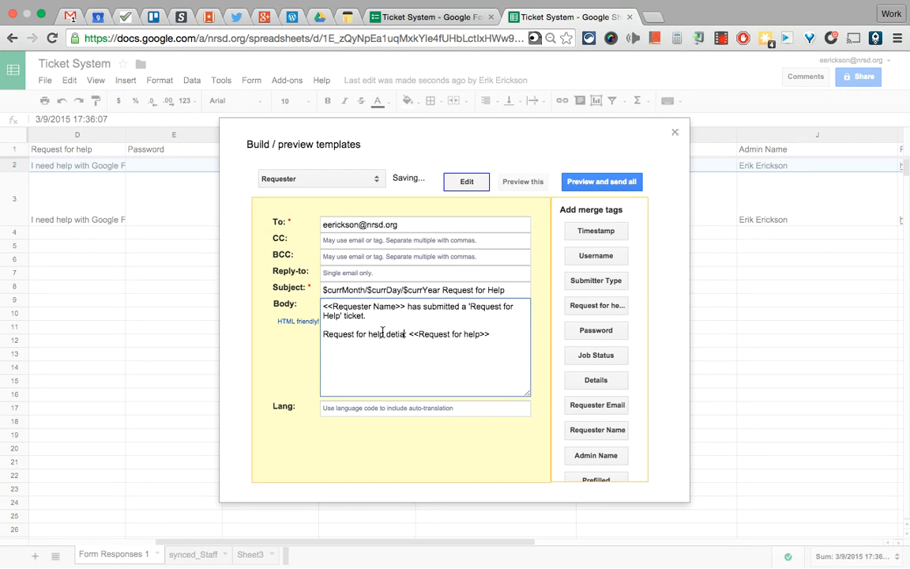
text(ils:)
click(429, 369)
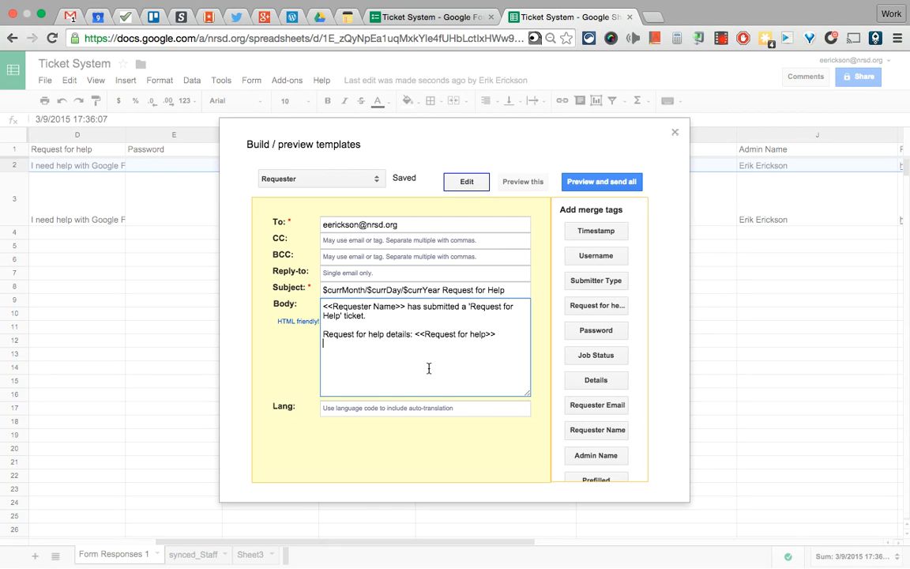
click(309, 179)
click(307, 187)
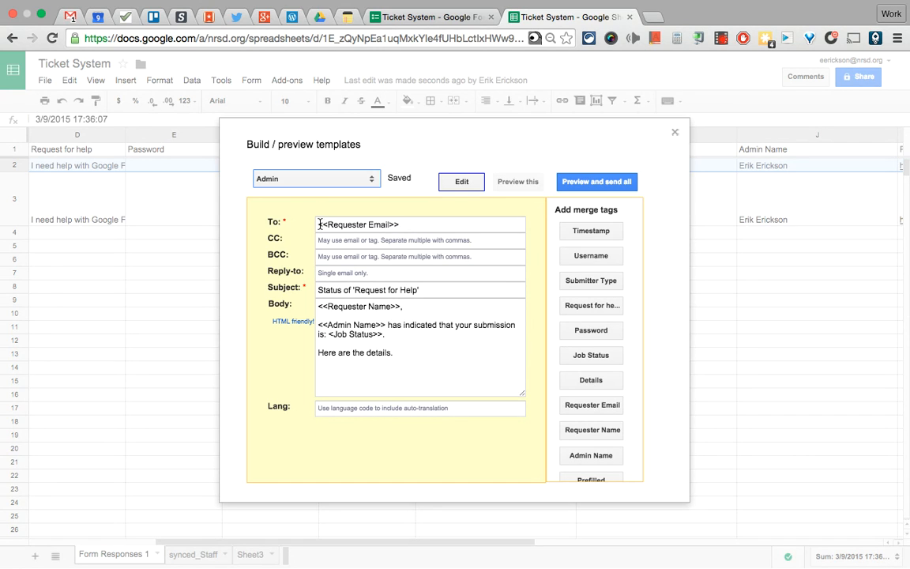
Review the Admin template's recipient, subject, greeting and job status sentence
drag(320, 224, 404, 227)
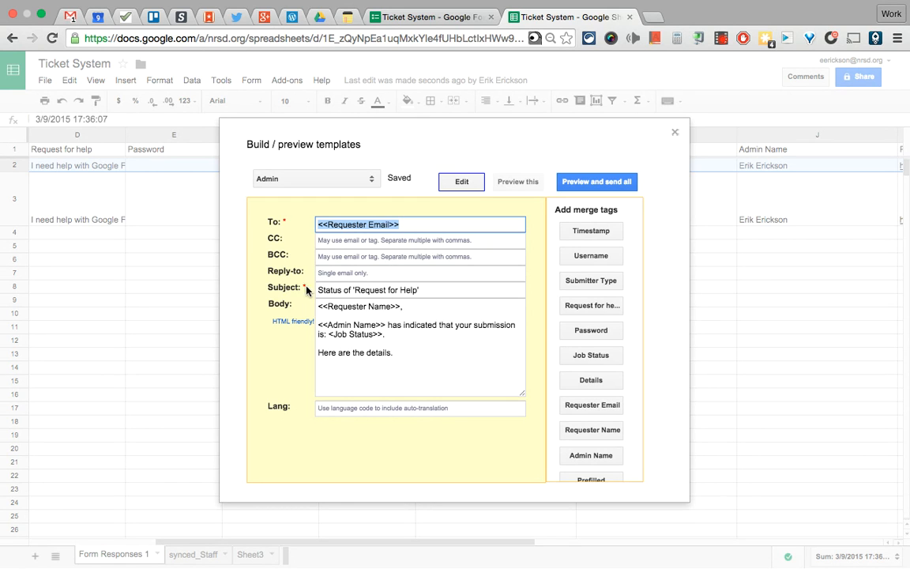
drag(317, 290, 430, 293)
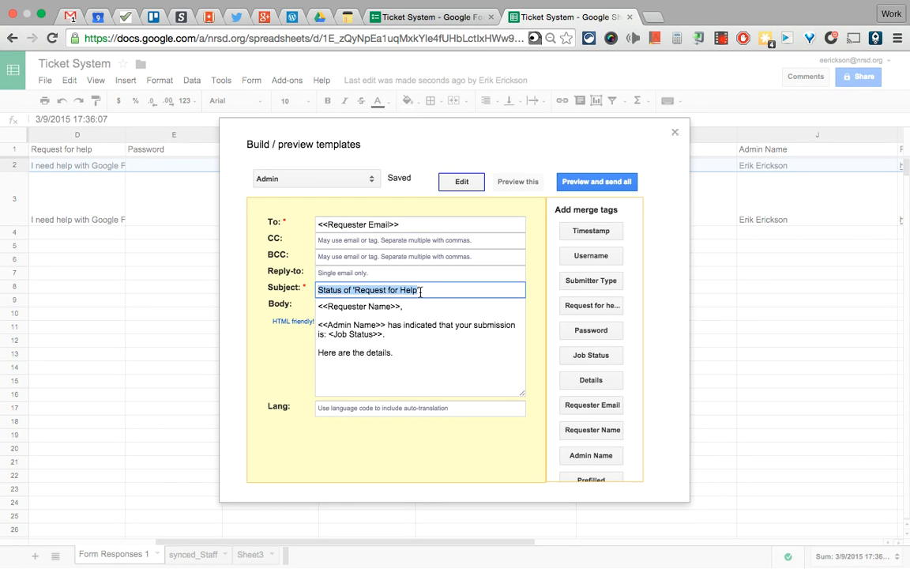
click(441, 294)
drag(318, 306, 406, 306)
click(408, 309)
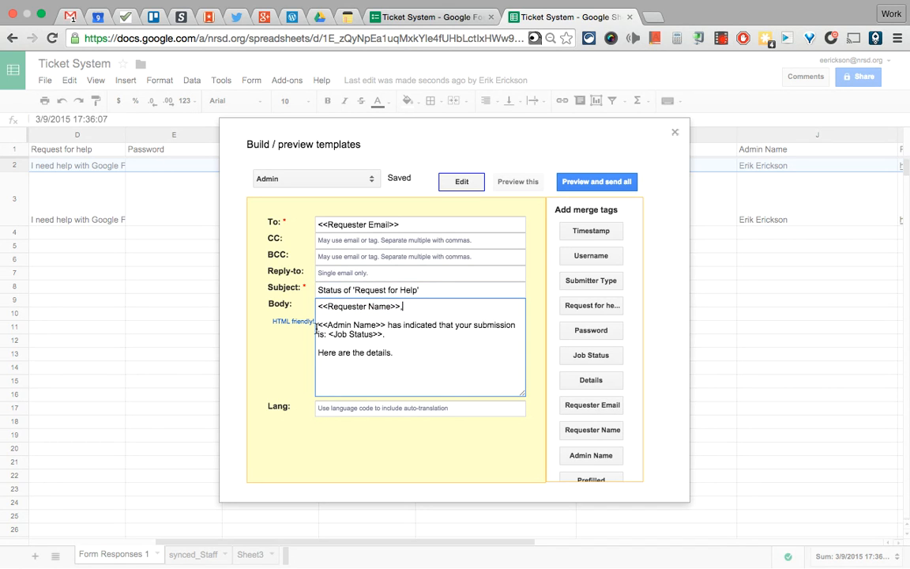
drag(318, 325, 468, 336)
click(469, 336)
drag(328, 333, 400, 334)
click(399, 333)
drag(317, 352, 366, 352)
click(420, 356)
scroll(579, 416, down, 2)
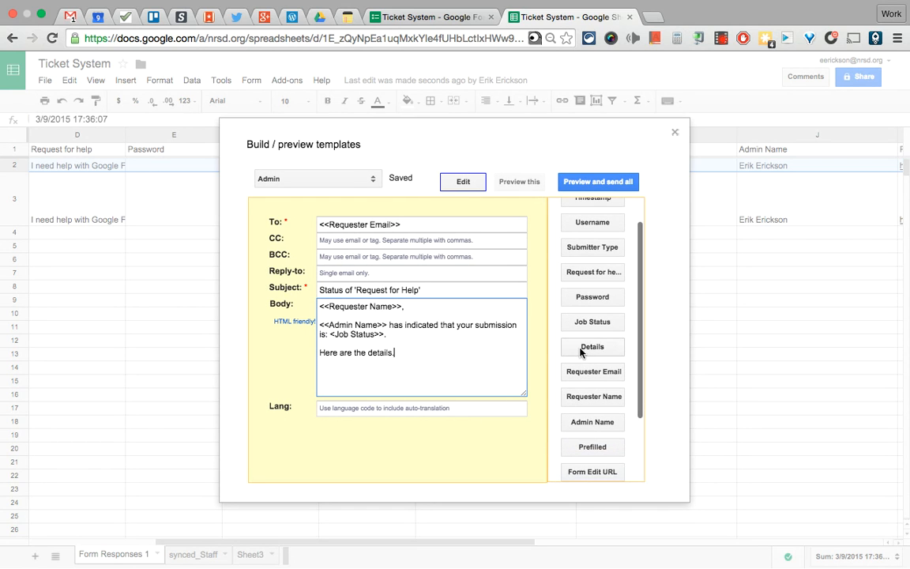
Add a <<Details>> line under 'Here are the details.' and close the template editor
key(Return)
text(Details:)
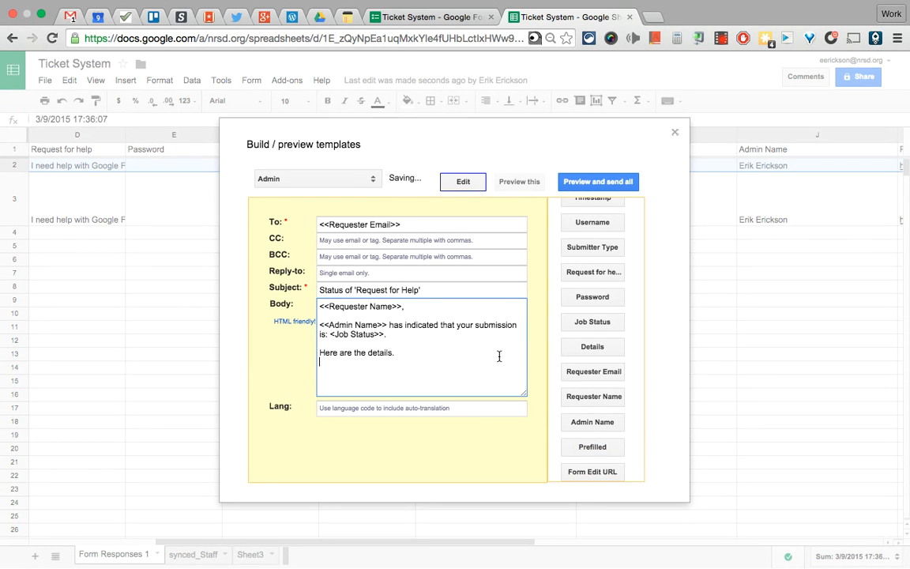
click(579, 350)
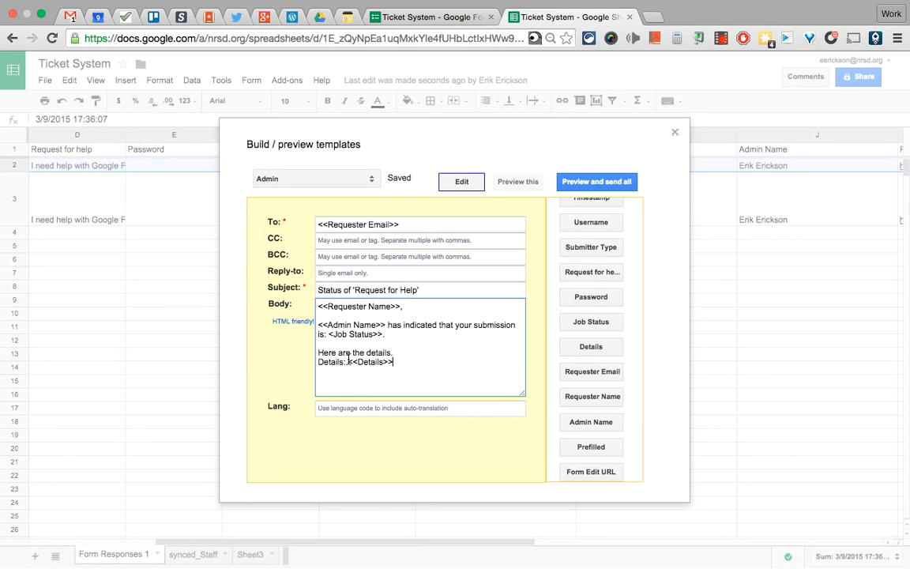
drag(347, 362, 293, 362)
key(BackSpace)
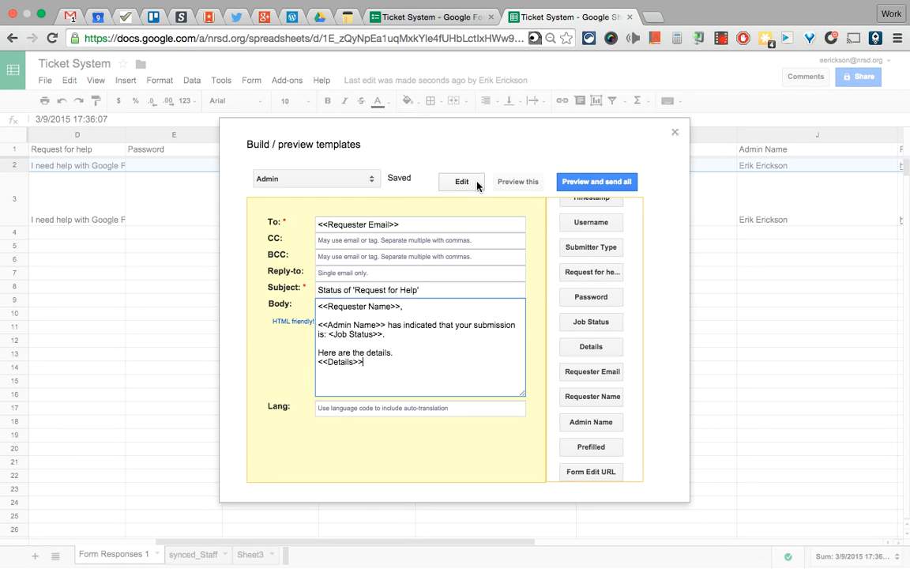
click(677, 136)
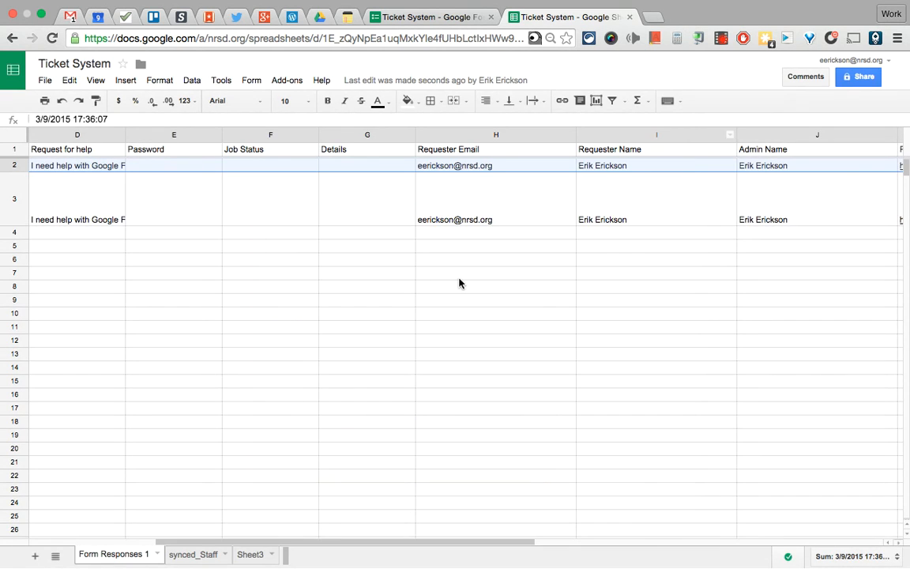
View the live Ticket System form, close it, and return to Form Responses 1's Add-ons menu
scroll(459, 282, right, 5)
scroll(460, 283, right, 2)
scroll(460, 283, left, 3)
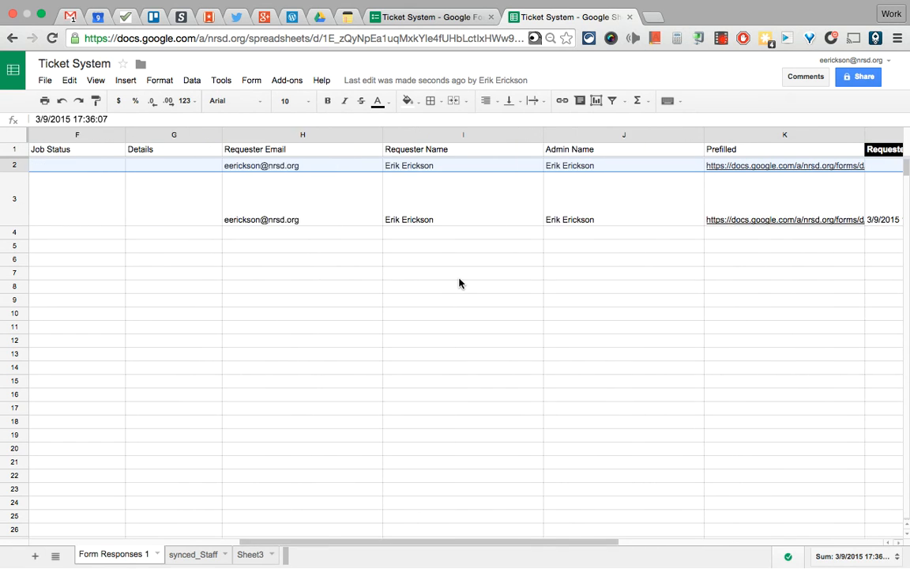
scroll(459, 282, right, 3)
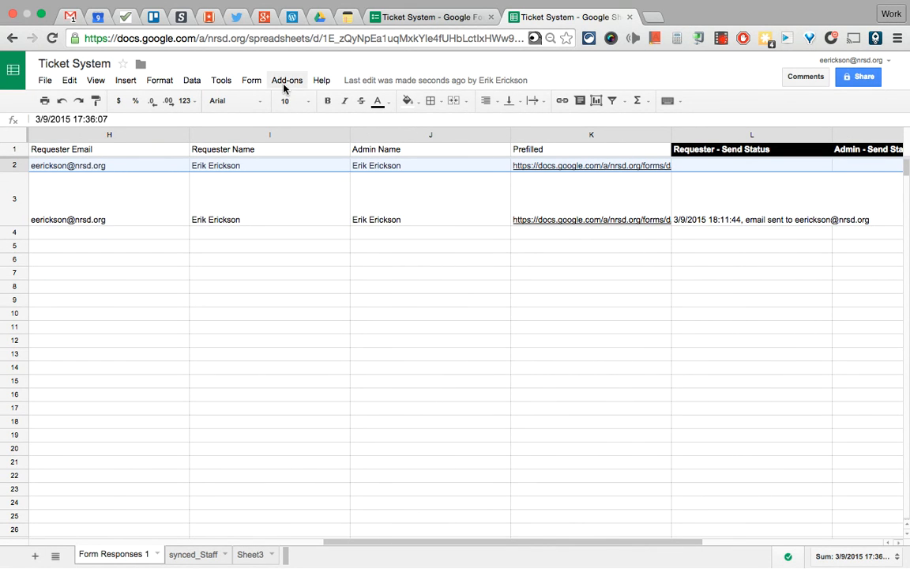
click(398, 19)
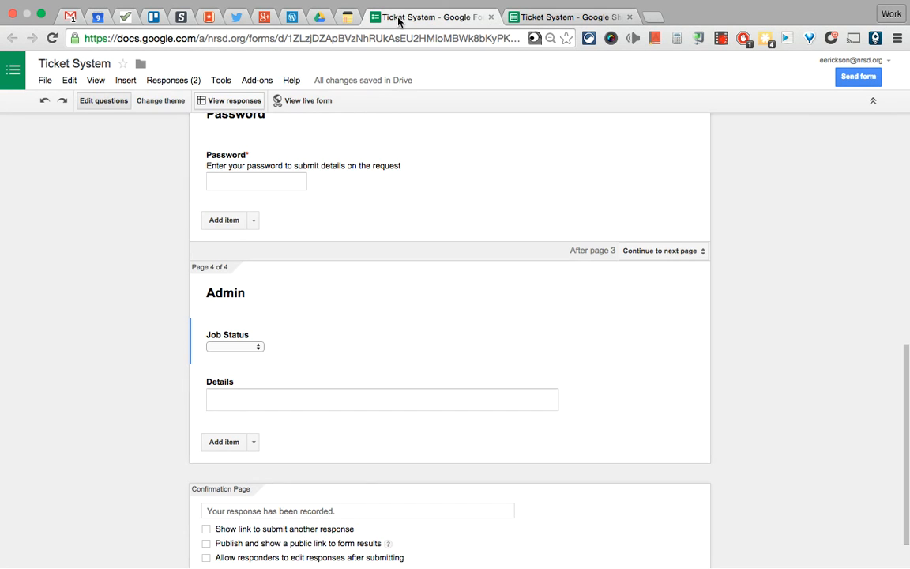
click(278, 101)
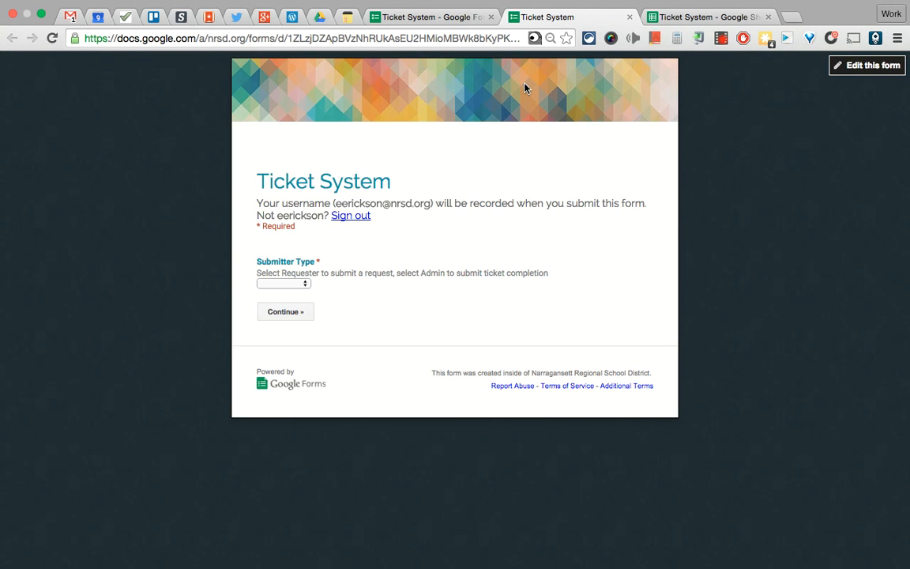
click(699, 19)
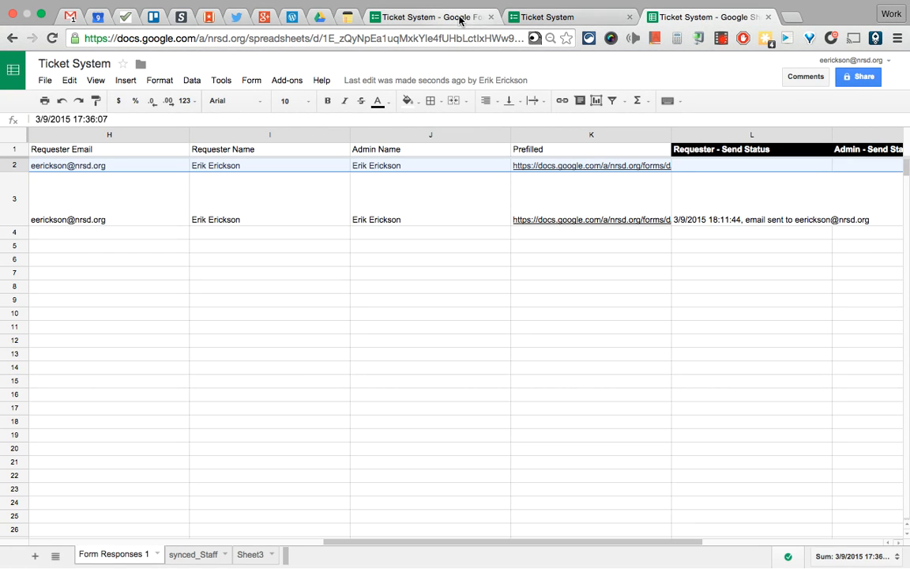
click(549, 17)
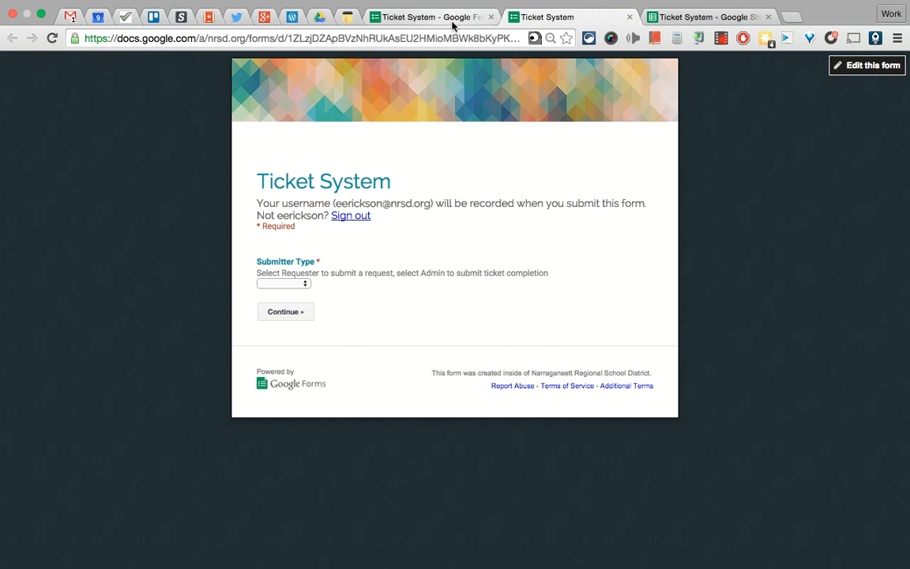
click(630, 17)
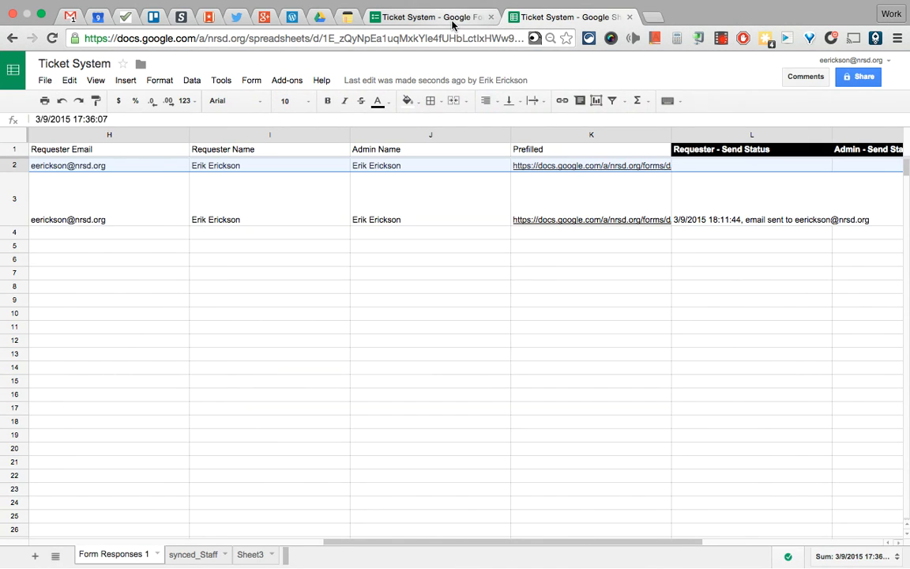
click(448, 21)
click(602, 19)
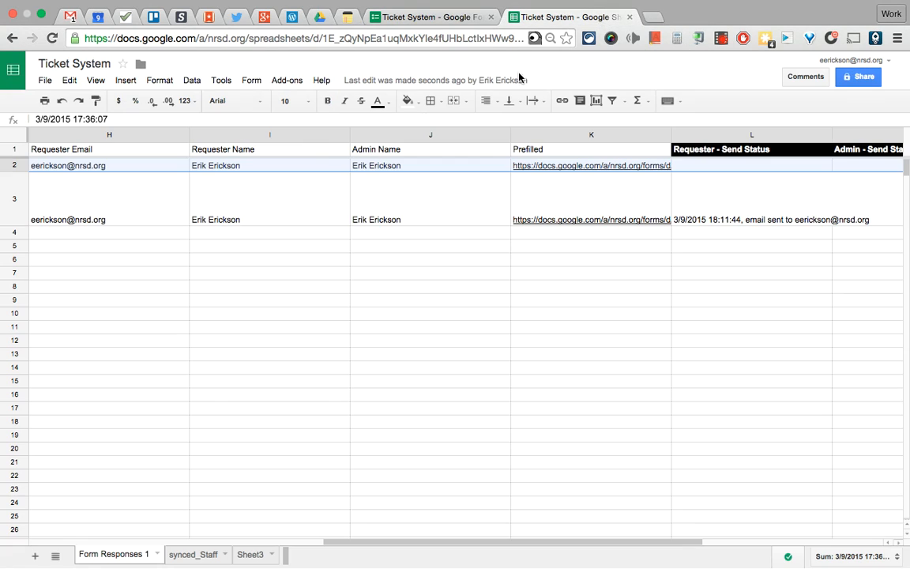
click(284, 81)
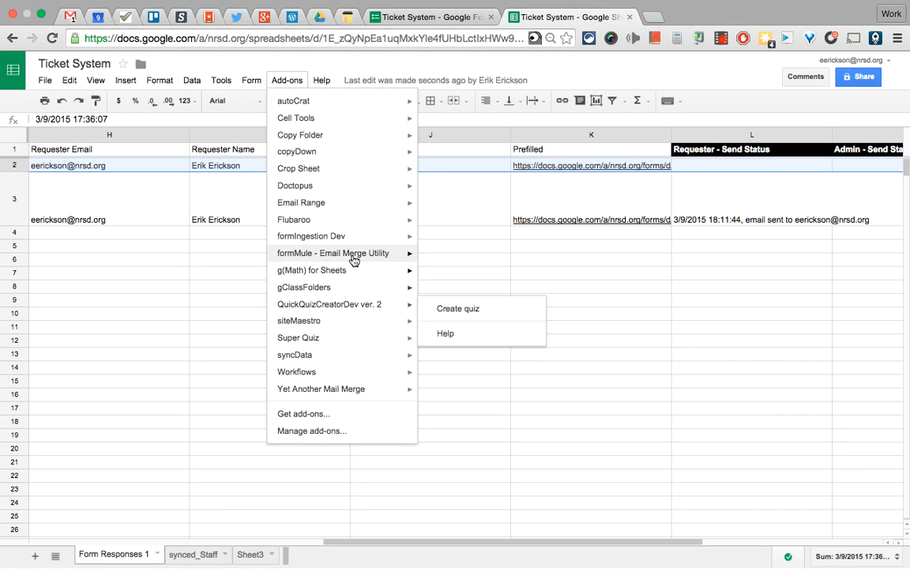
Reopen the formMule Build / preview templates editor and view the Admin email template
mouse_move(377, 255)
mouse_move(443, 262)
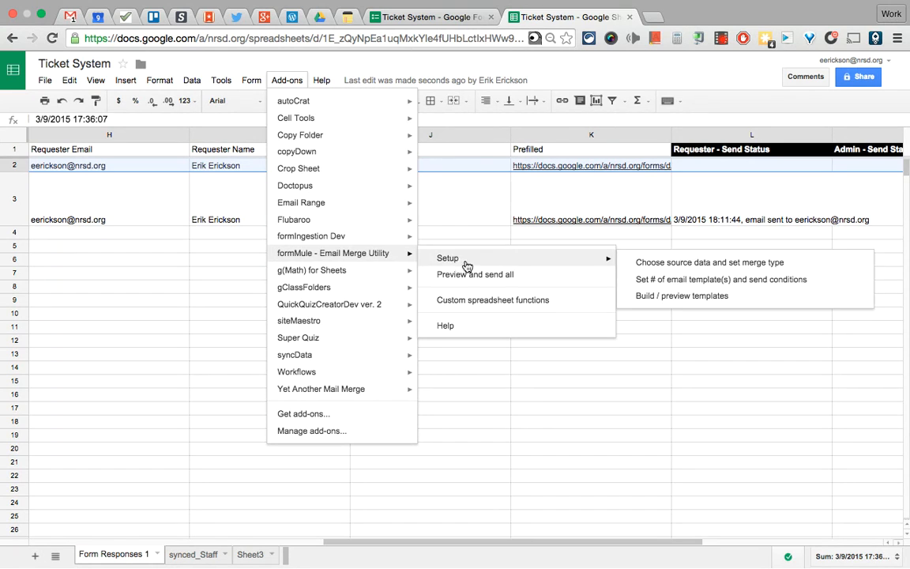
click(672, 299)
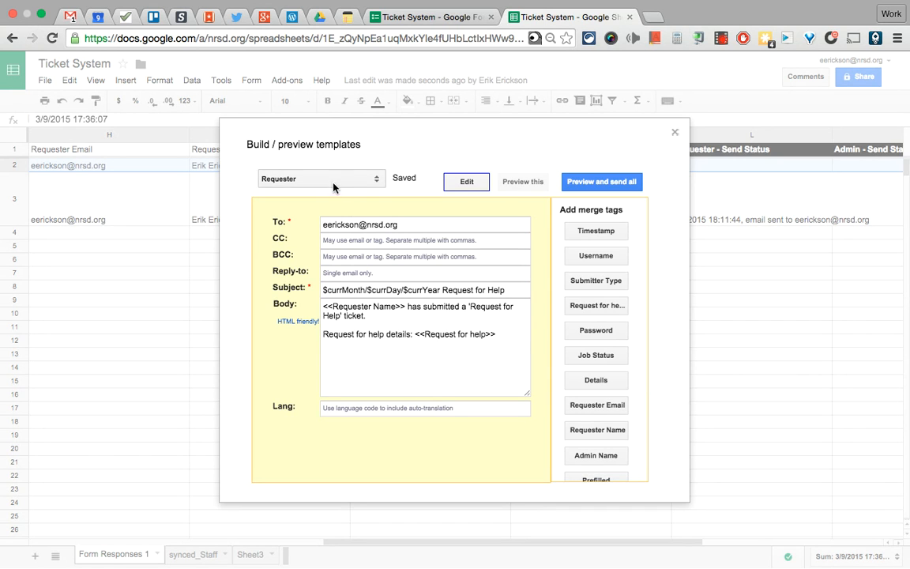
click(321, 180)
click(274, 185)
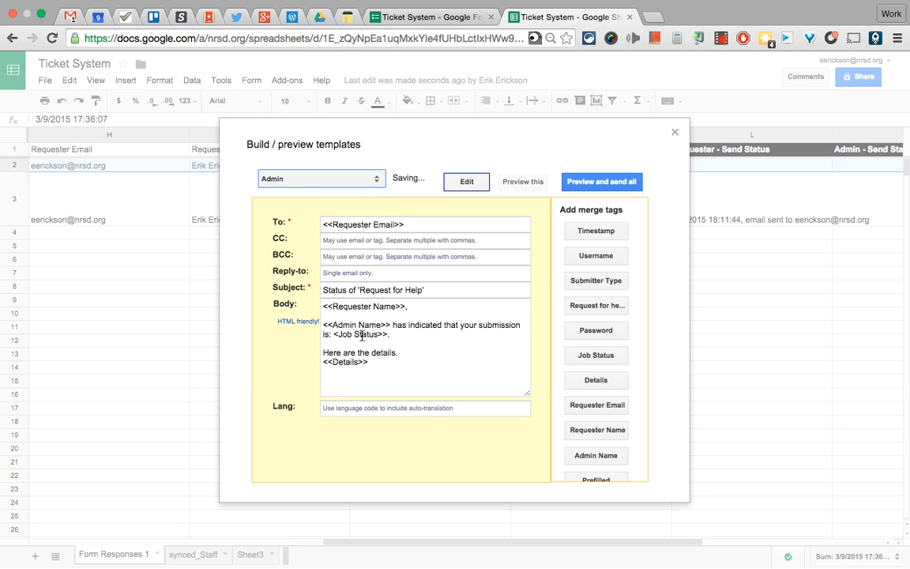
Type and then delete a trial line in the Admin body, then display the Requester template
click(438, 370)
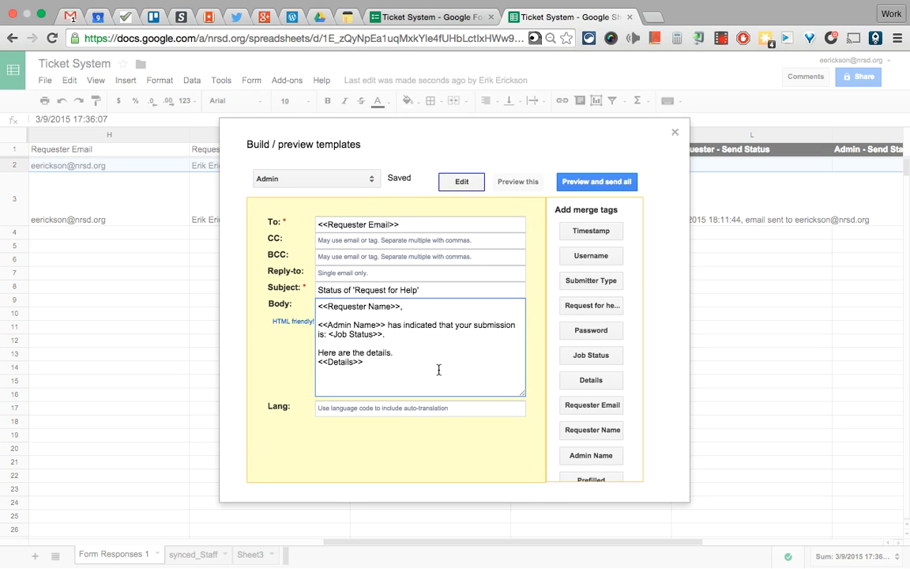
key(Return)
key(Return)
text(Pleaes)
key(BackSpace)
key(BackSpace)
text(se use this link)
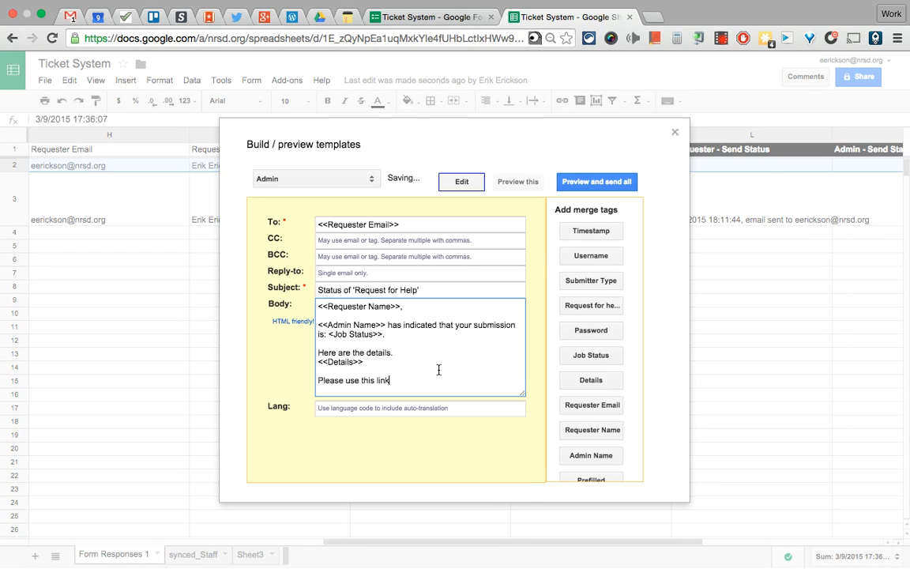
text( to indicate)
key(super+Left)
key(shift+Right)
key(shift+super+Right)
key(BackSpace)
key(BackSpace)
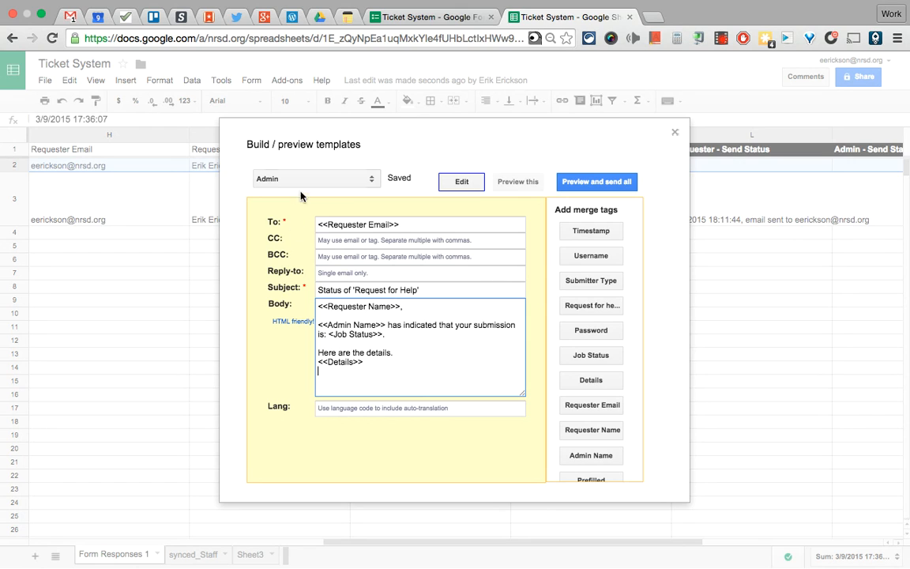
click(273, 173)
click(301, 166)
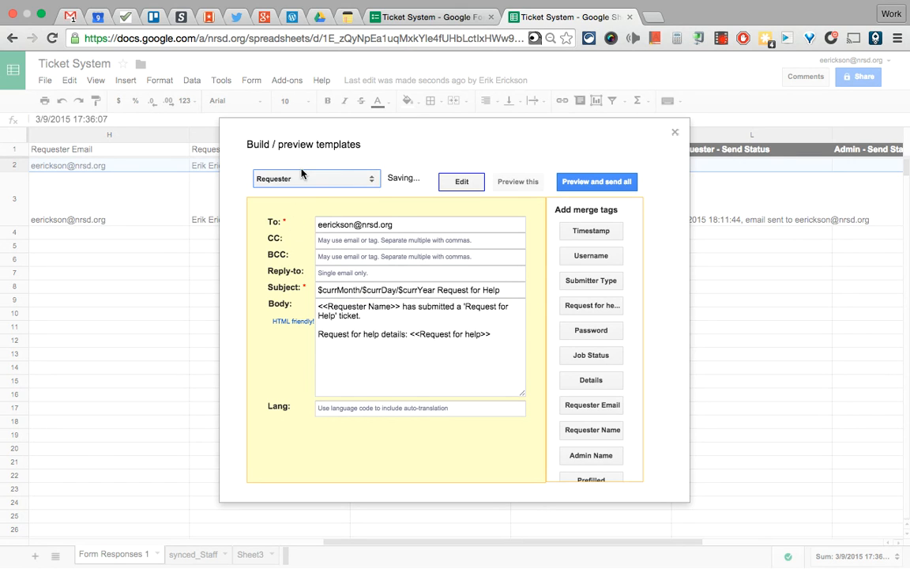
Add 'Please use this link to indicate the job has been done.' after the Request for help tag
click(378, 315)
click(506, 335)
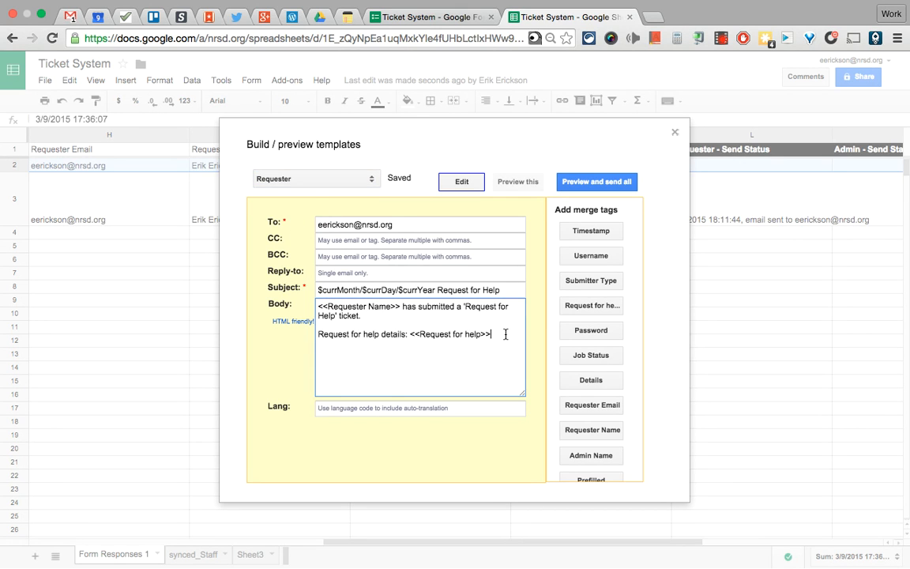
key(Return)
text(PLE)
key(BackSpace)
key(BackSpace)
text(LEASE)
key(BackSpace)
key(BackSpace)
key(BackSpace)
key(BackSpace)
key(BackSpace)
text(lease use this link to indicate the)
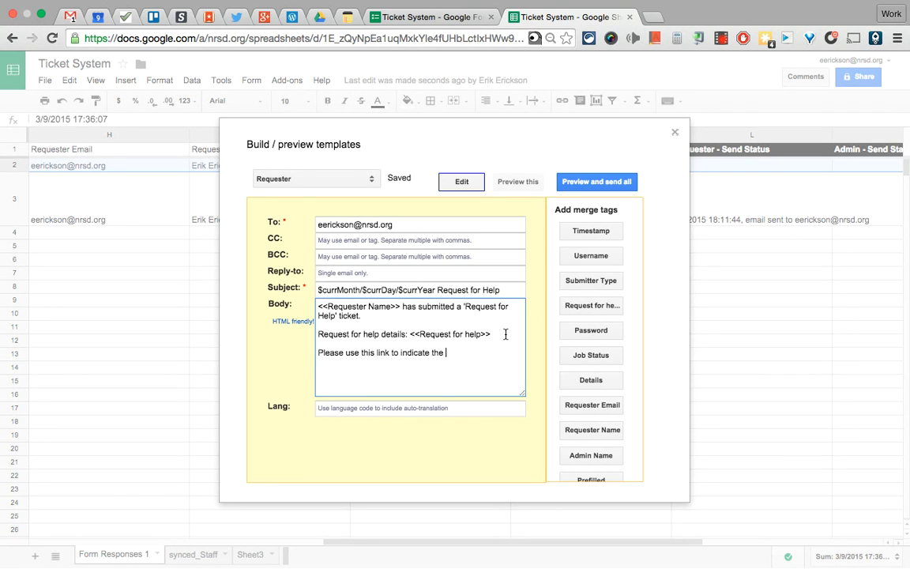
text( job has been done.)
key(Return)
Insert the <<Form Edit URL>> tag on its own line and close the template builder
scroll(591, 431, down, 2)
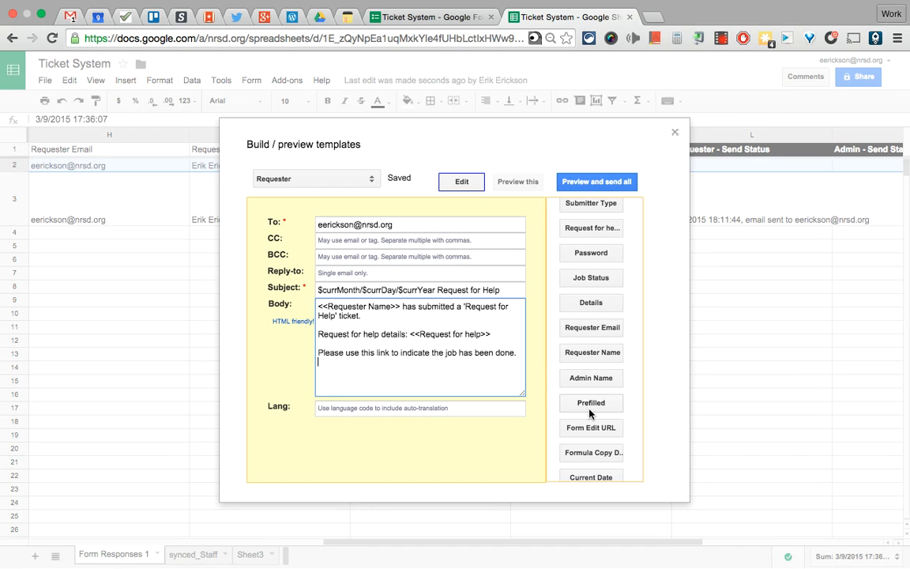
click(590, 427)
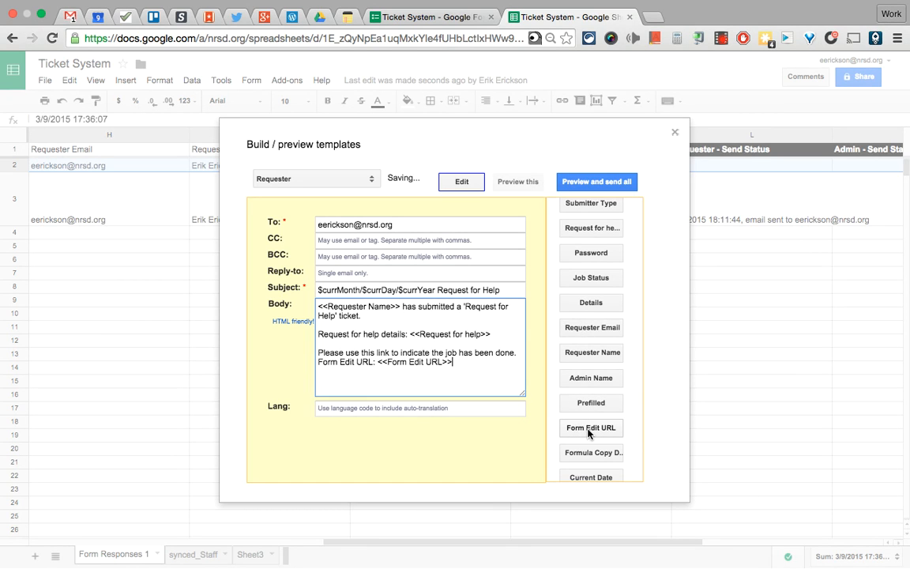
drag(377, 362, 313, 360)
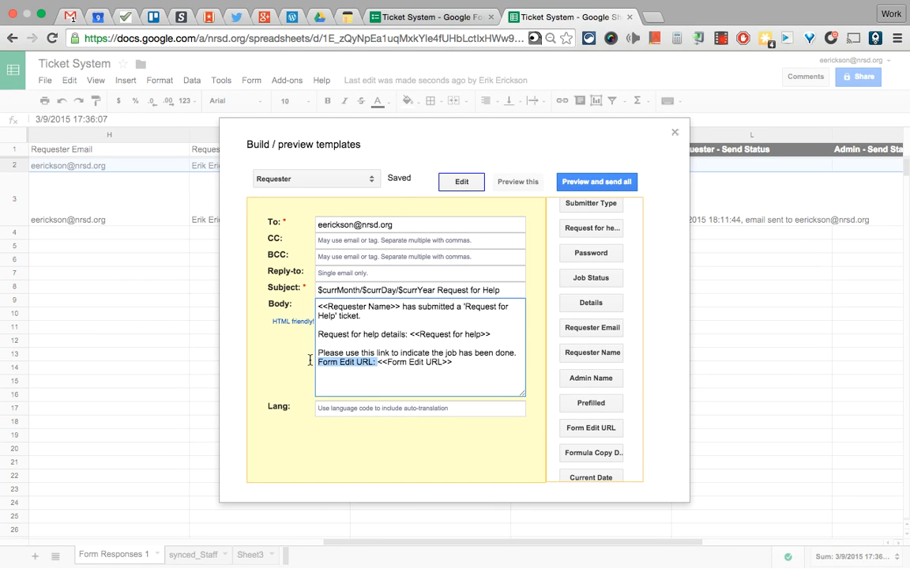
key(BackSpace)
key(Return)
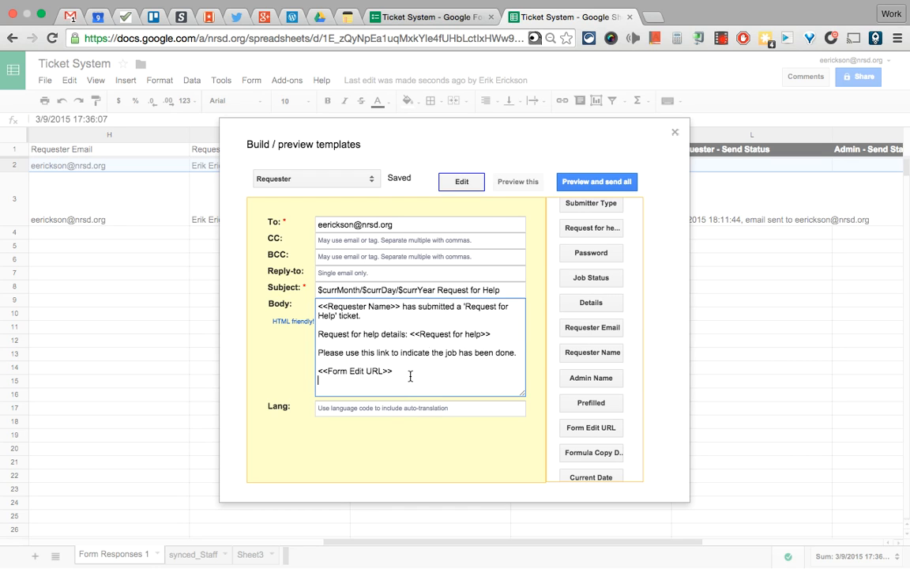
click(675, 132)
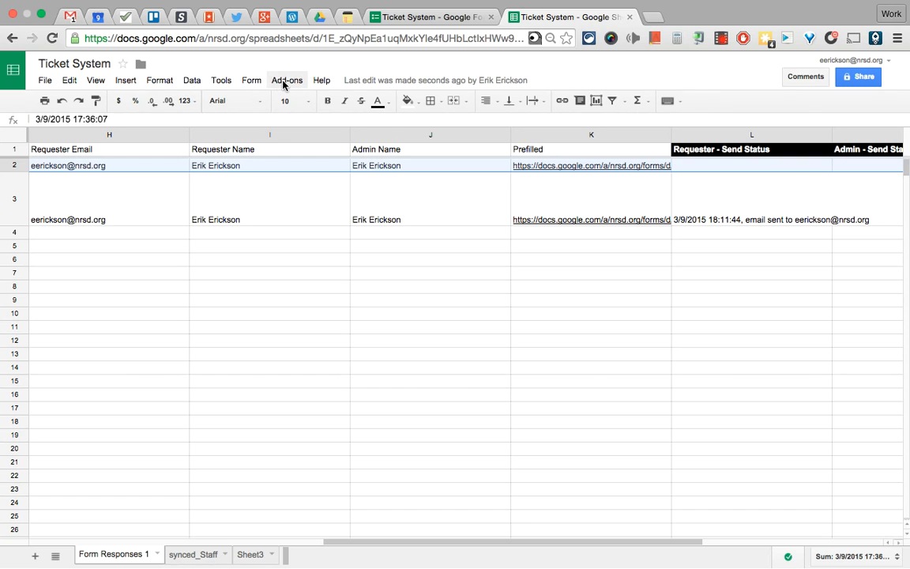
Submit a Requester ticket on the live form reading 'I need help with Google Forms.'
click(431, 21)
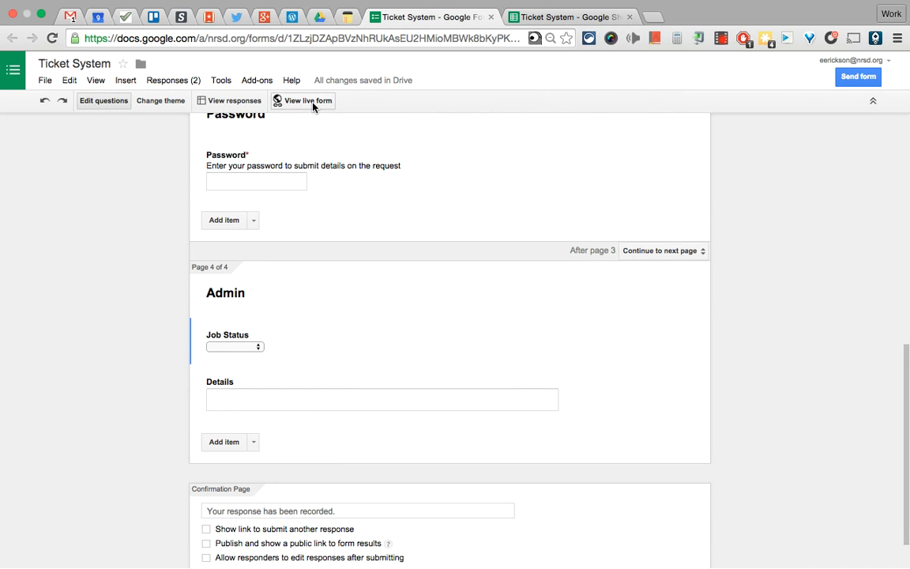
click(282, 95)
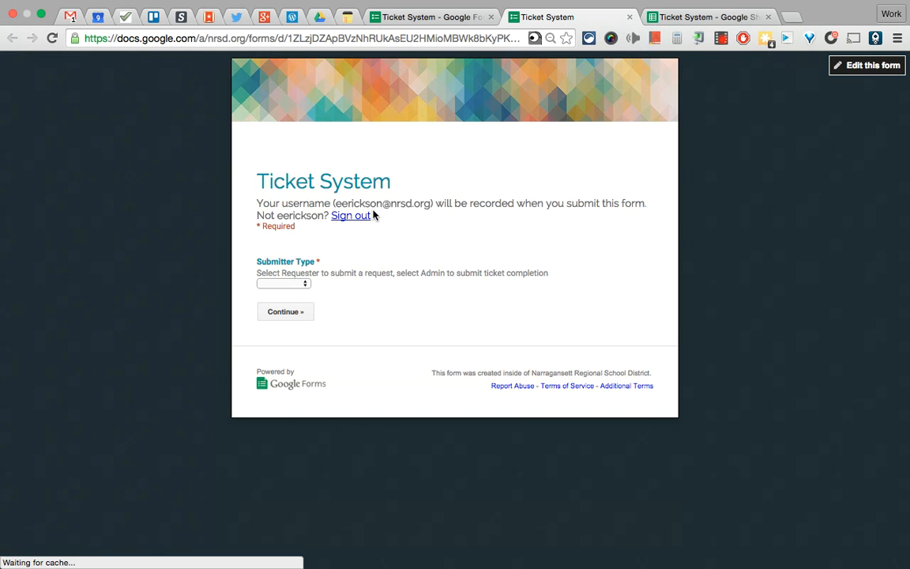
click(288, 285)
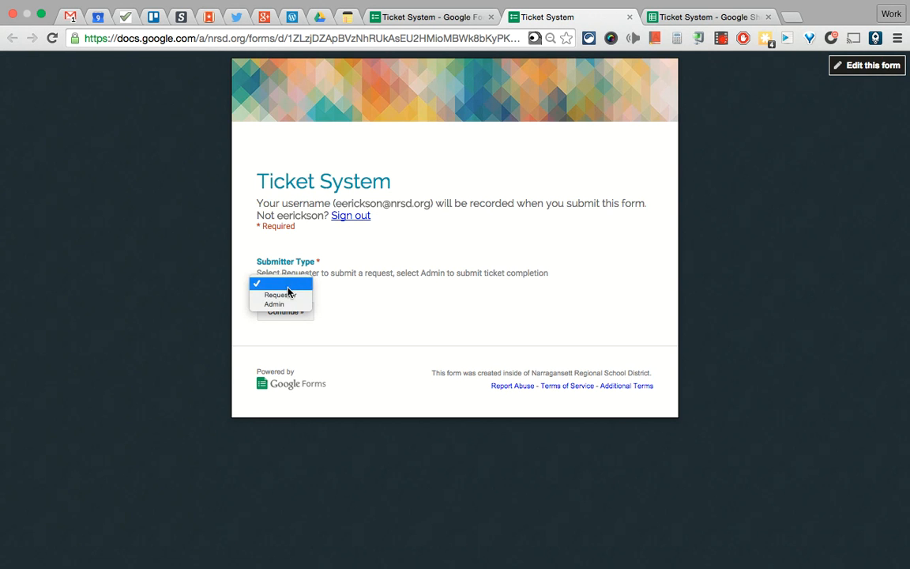
click(281, 295)
click(285, 313)
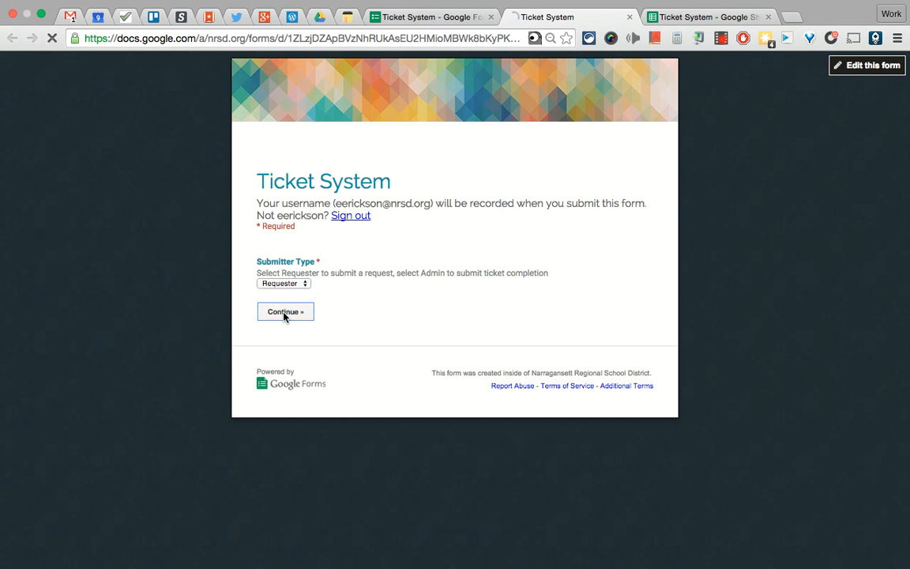
click(308, 321)
text(I)
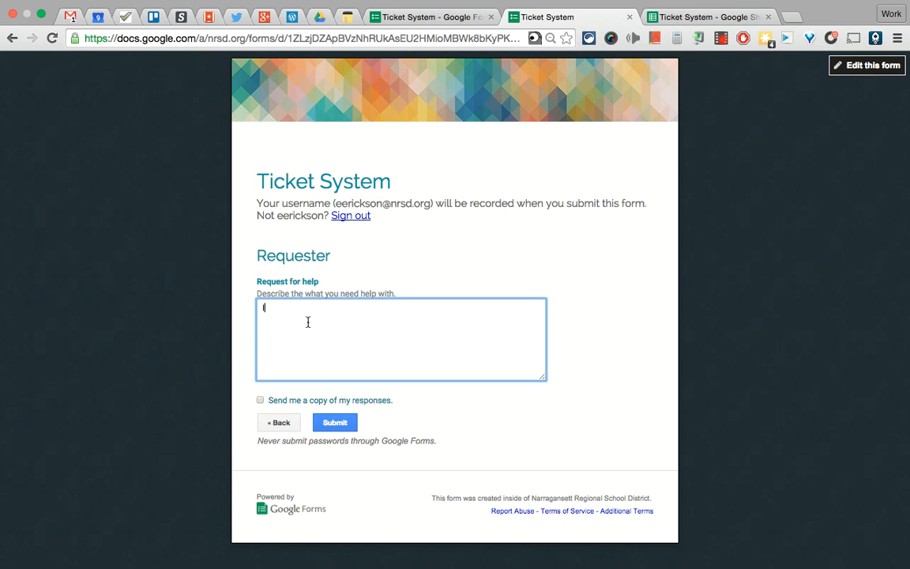
text( need help with Google Forms.)
click(333, 421)
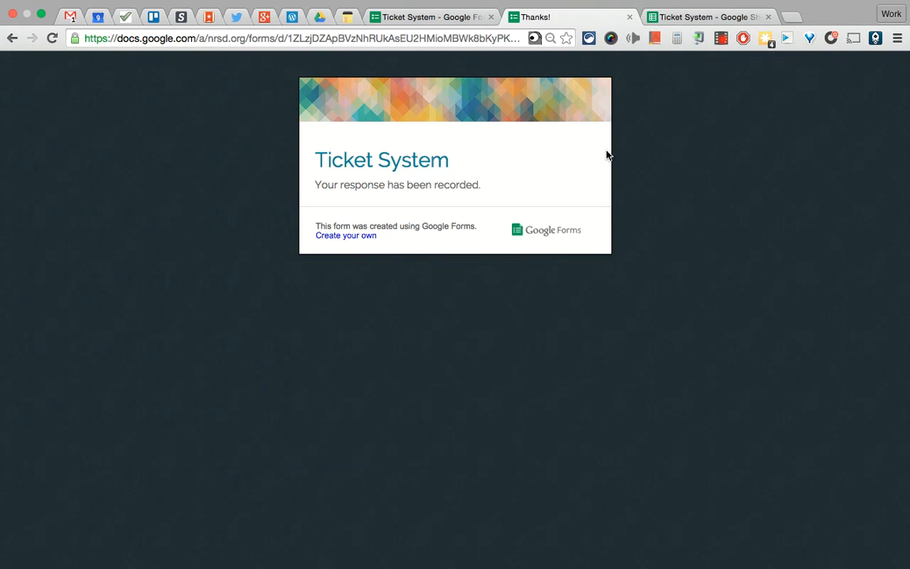
click(630, 17)
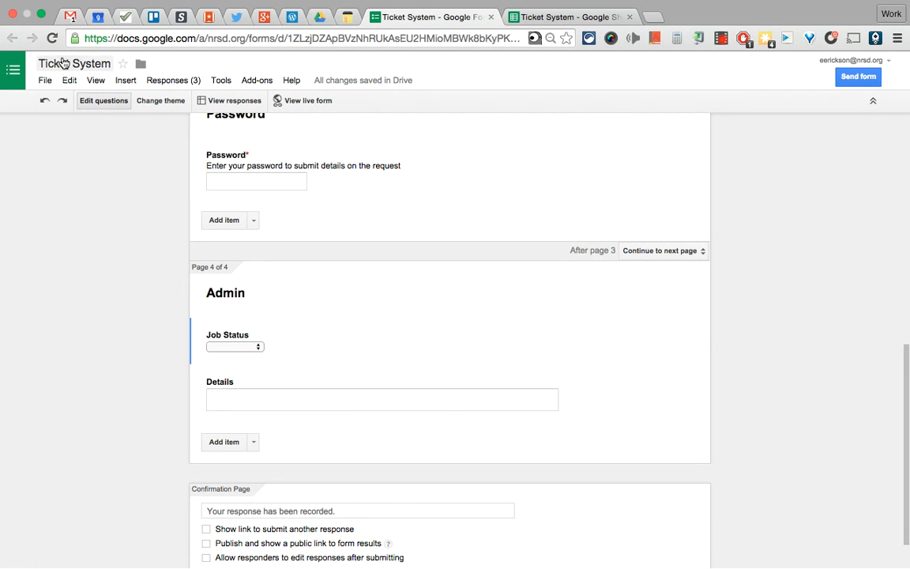
Refresh the Gmail inbox and delete the malformed $curr Year Request for Help email
click(69, 17)
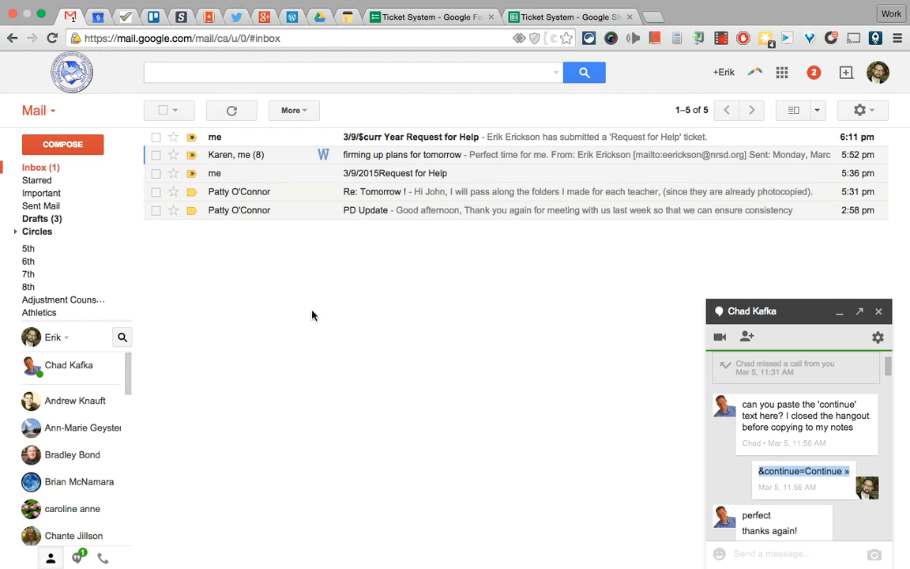
click(35, 169)
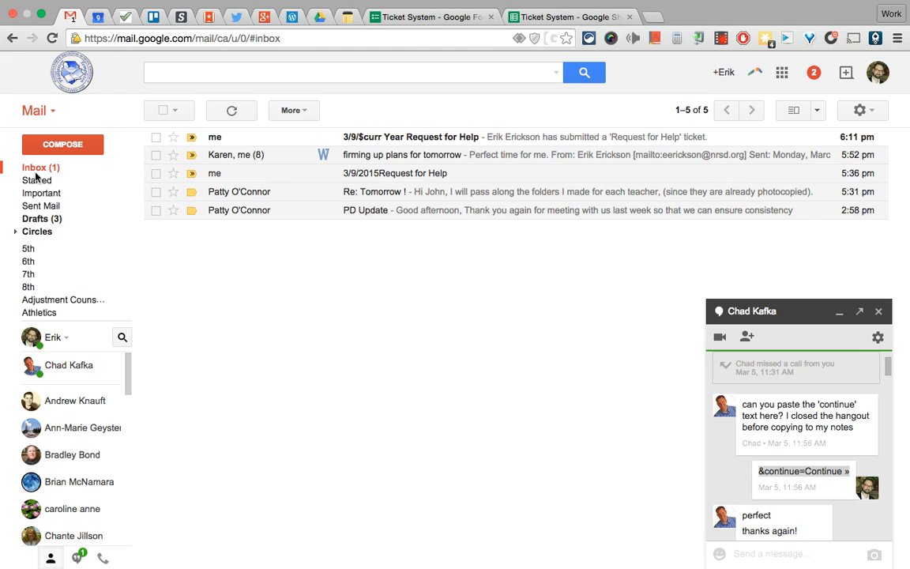
click(279, 156)
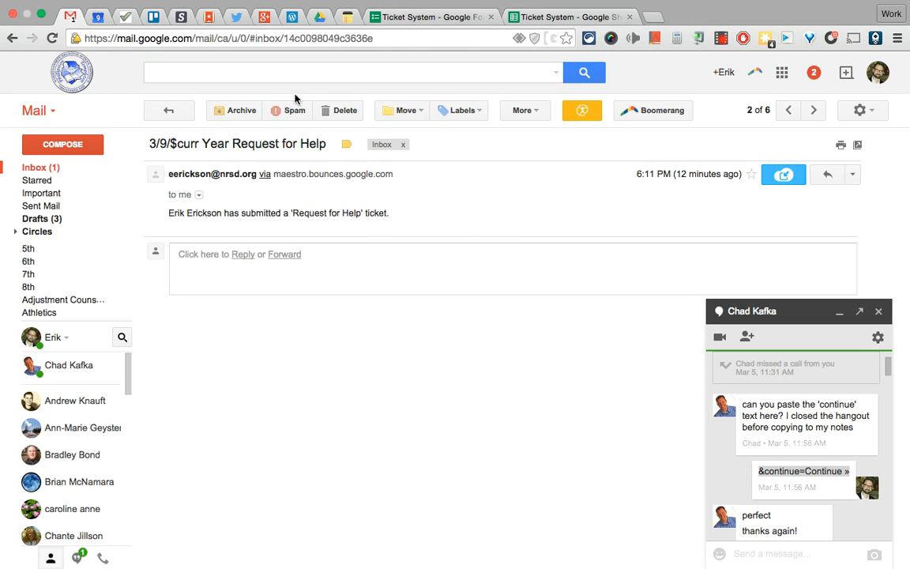
click(342, 110)
click(36, 169)
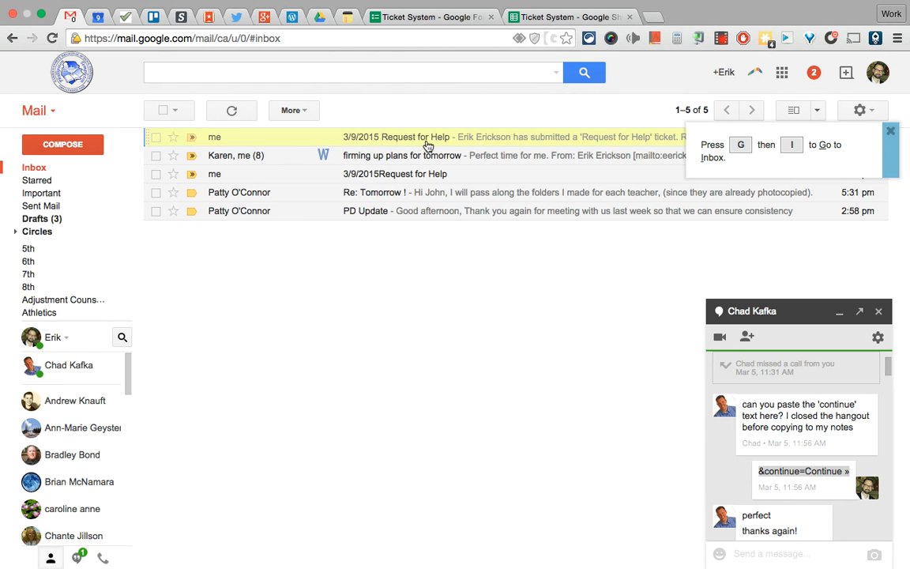
Open the 3/9/2015 Request for Help email and highlight its name, details and job-done sentence
click(367, 138)
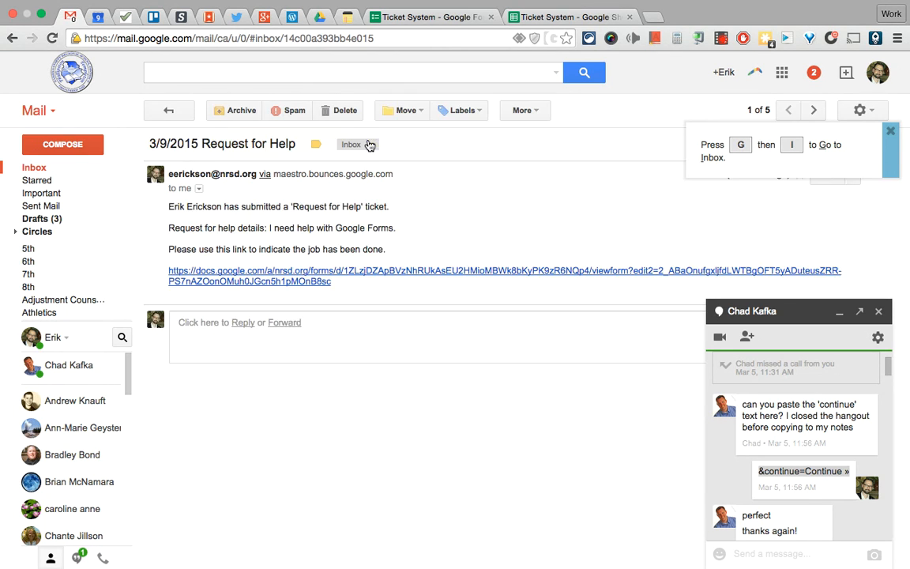
click(878, 312)
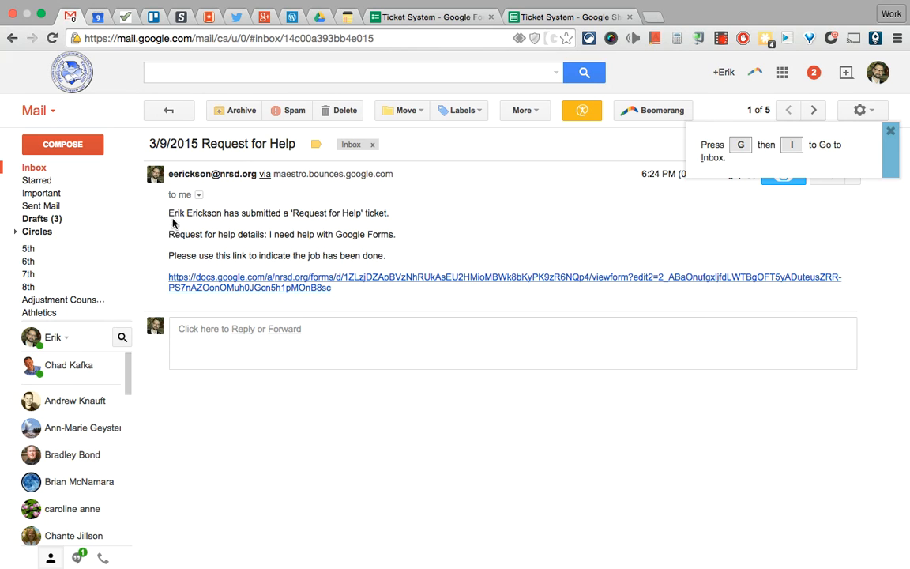
drag(168, 212, 396, 234)
click(399, 237)
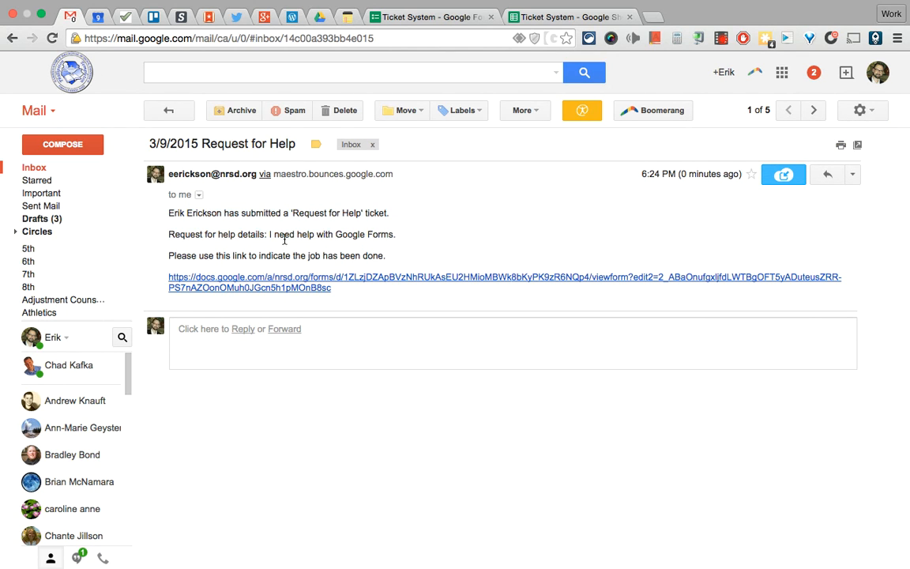
drag(269, 235, 411, 237)
click(226, 238)
drag(170, 254, 401, 260)
click(401, 260)
Open the form edit link from the email and point out the editing-previous-response warning
click(396, 280)
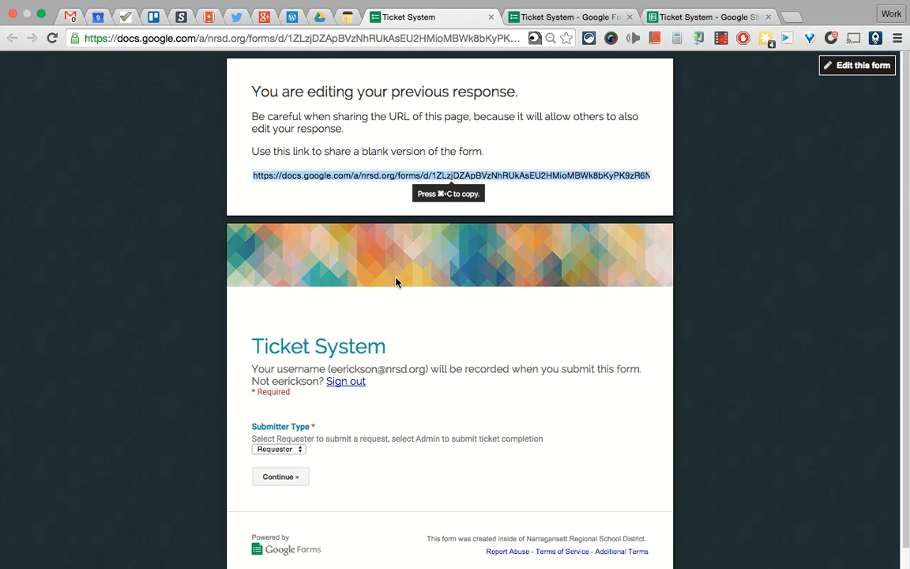
click(195, 327)
scroll(196, 328, down, 1)
scroll(195, 327, up, 2)
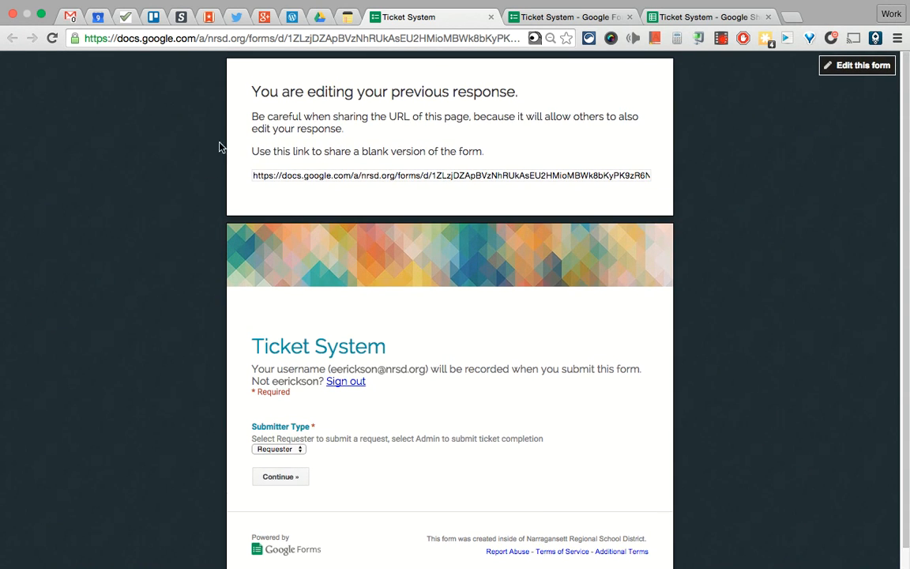
drag(261, 92, 498, 123)
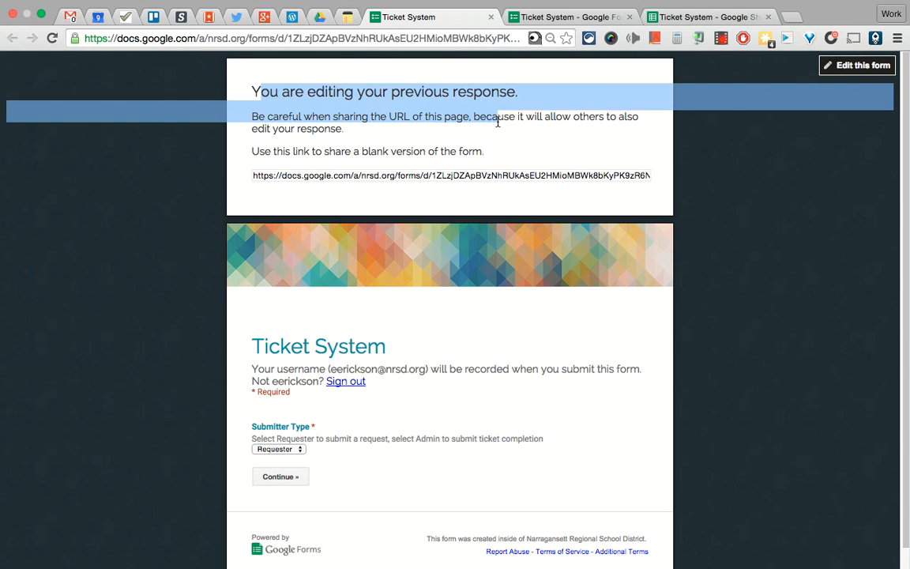
click(417, 150)
scroll(203, 452, down, 1)
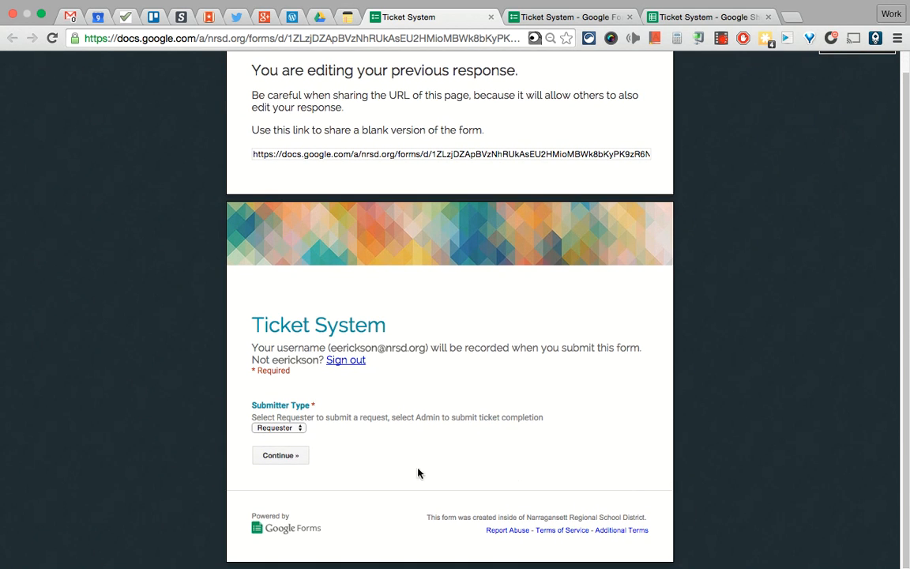
Choose Admin as Submitter Type and enter the admin password to reach the Admin page
click(267, 431)
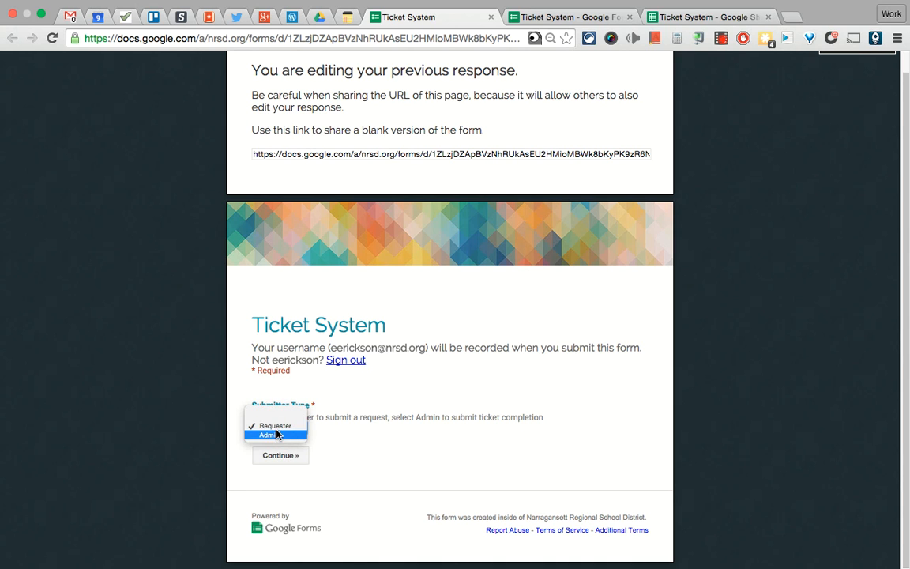
click(278, 436)
click(290, 456)
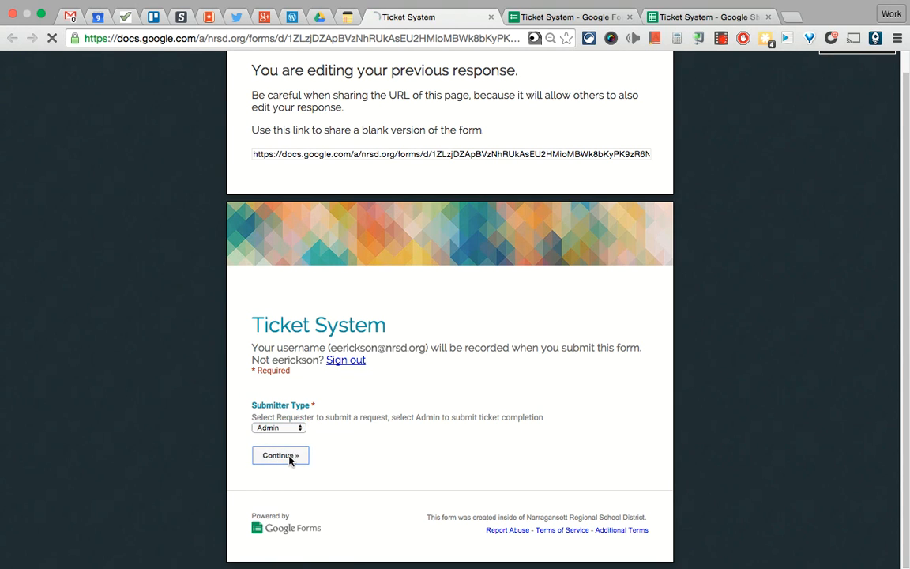
click(297, 318)
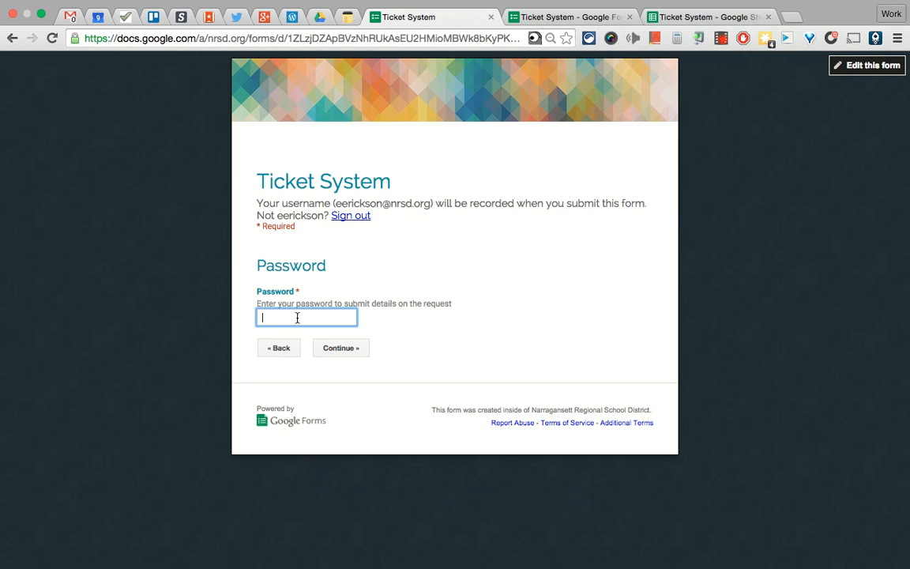
text(password)
key(Tab)
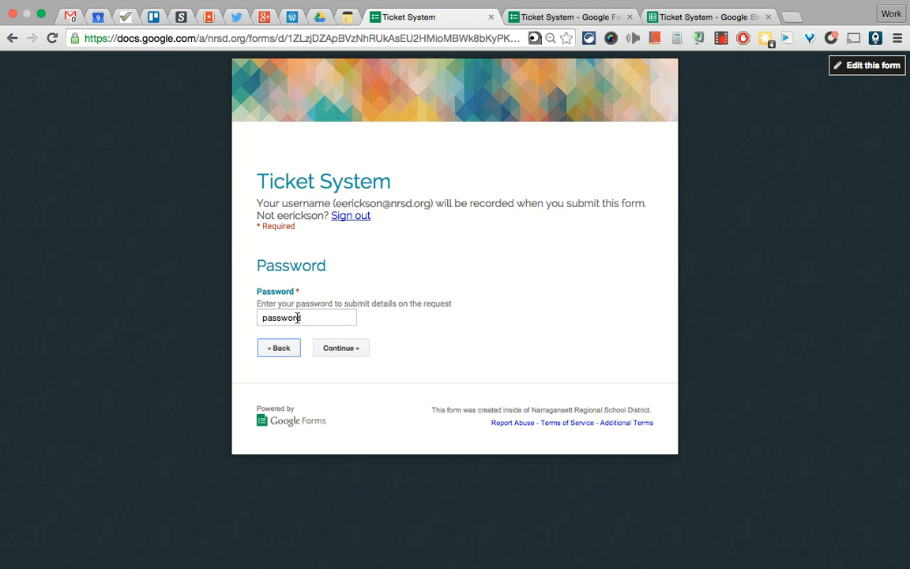
click(342, 351)
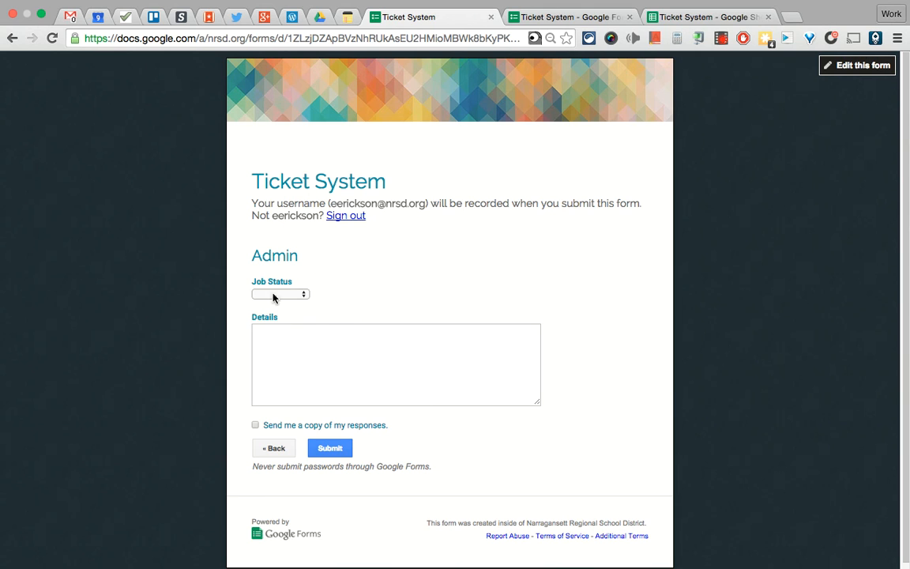
Set Job Status to Complete with details 'The job is complete!' and submit
click(278, 296)
click(281, 305)
click(303, 344)
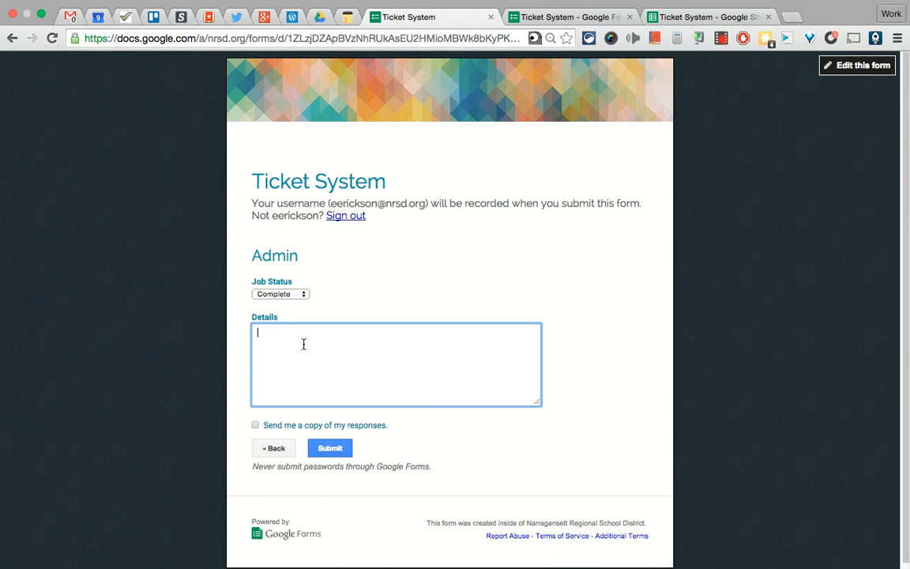
text(The job is complete!)
click(332, 449)
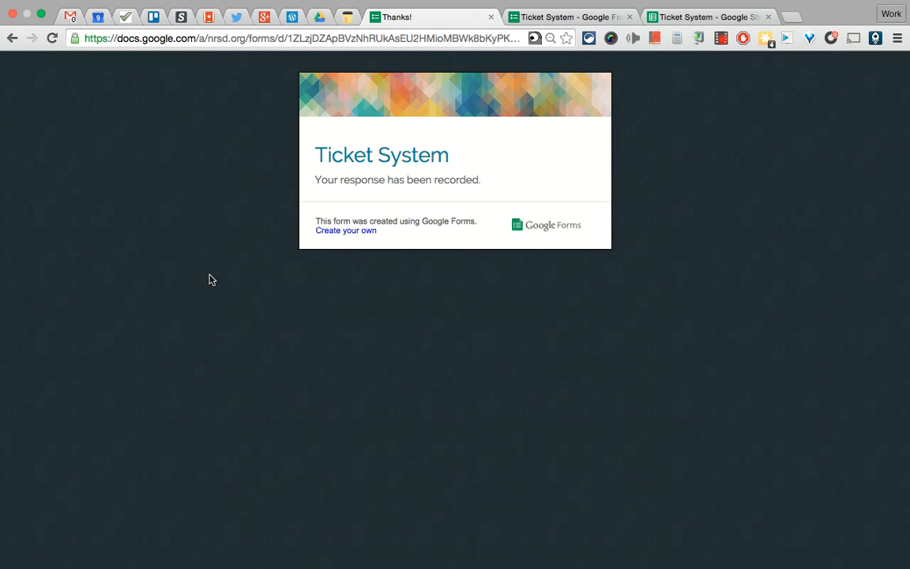
click(490, 18)
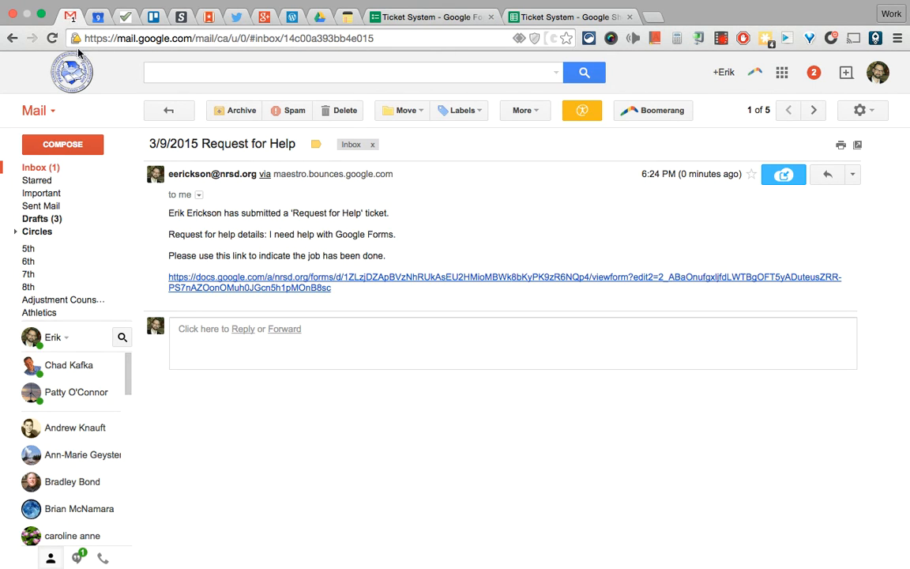
Read the Status of 'Request for Help' email, highlighting its greeting, status sentence and completion note
click(40, 167)
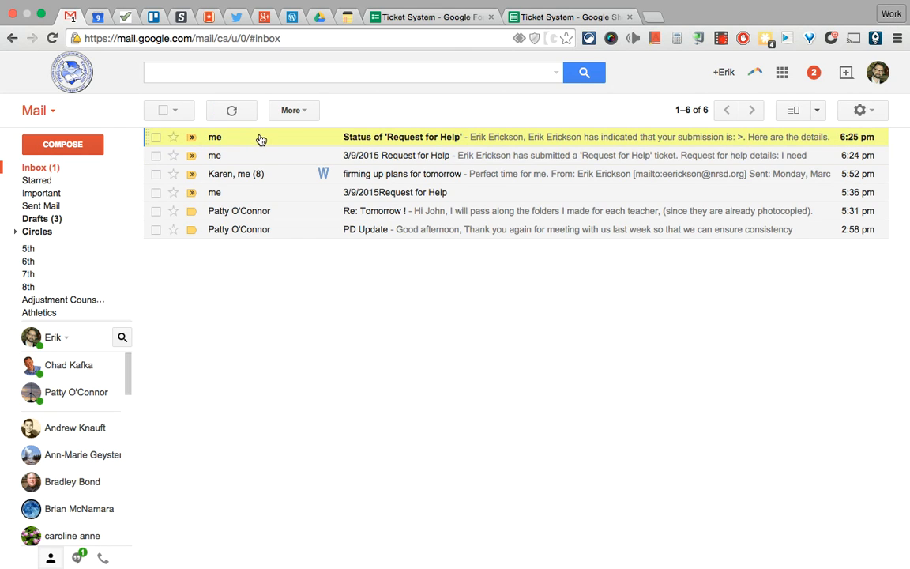
click(435, 139)
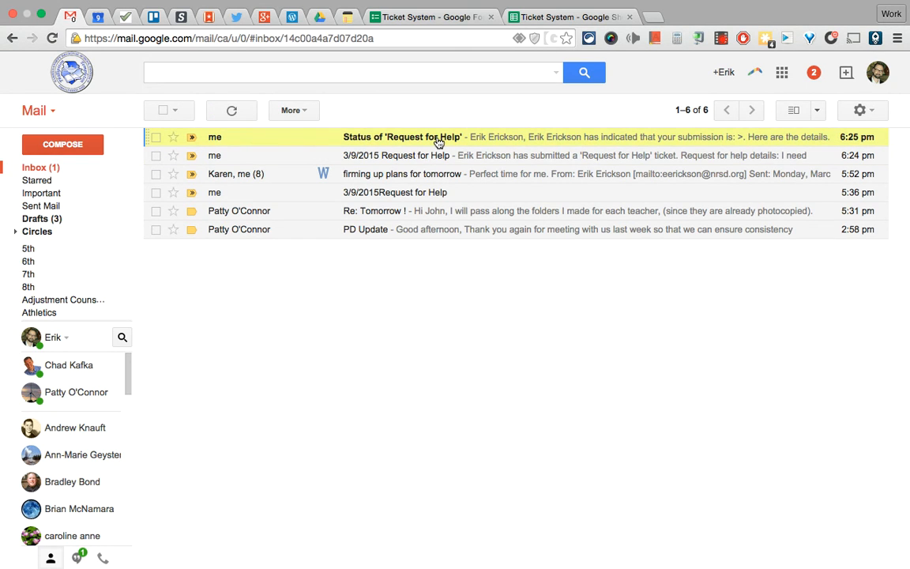
drag(170, 213, 203, 240)
click(210, 239)
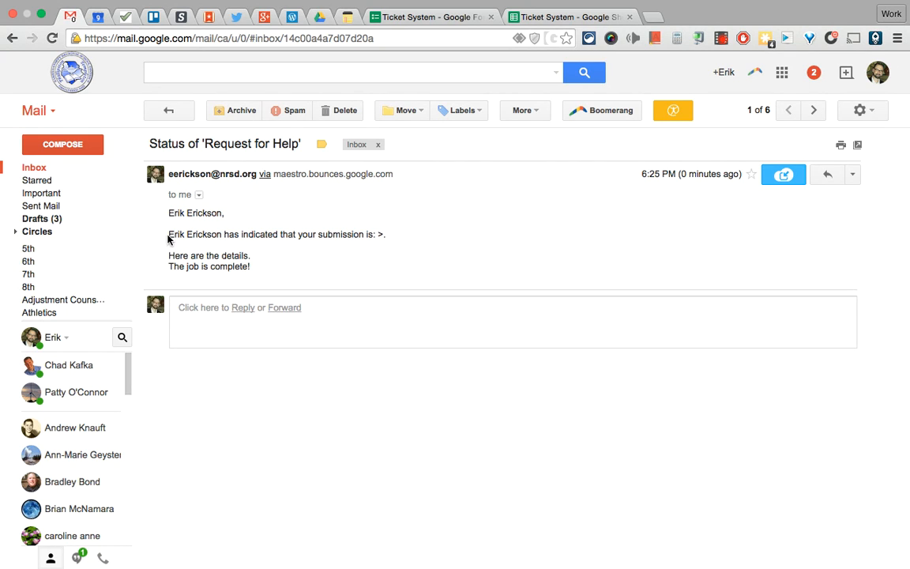
drag(170, 236, 392, 238)
click(400, 237)
drag(160, 257, 278, 273)
click(278, 275)
click(545, 19)
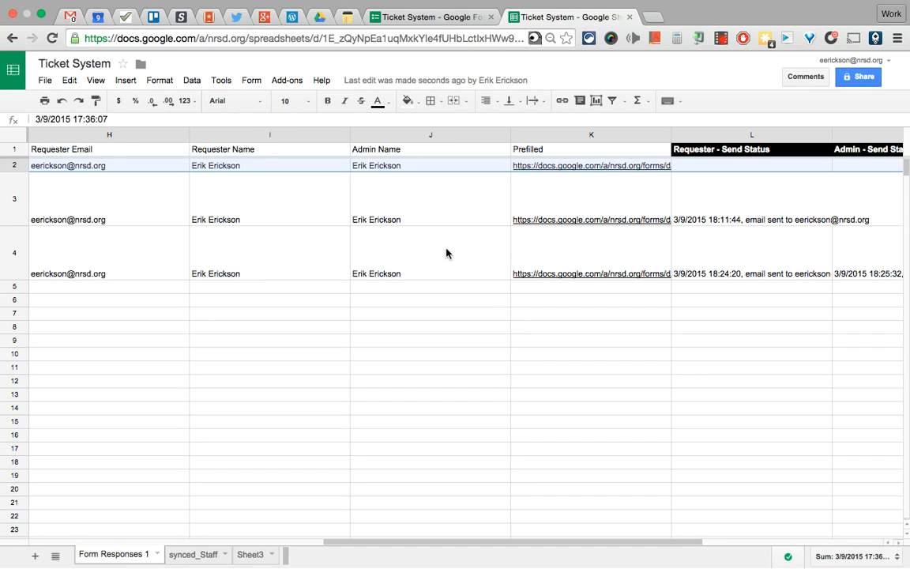
Inspect the Admin Name lookup formulas in J3 and J4 and the Prefilled link formulas in K2 and K4
click(448, 224)
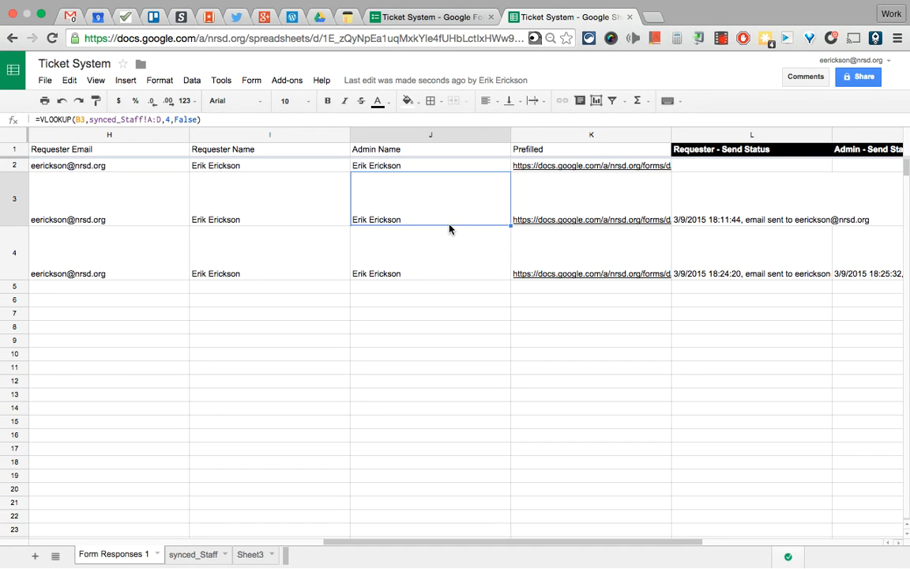
click(558, 154)
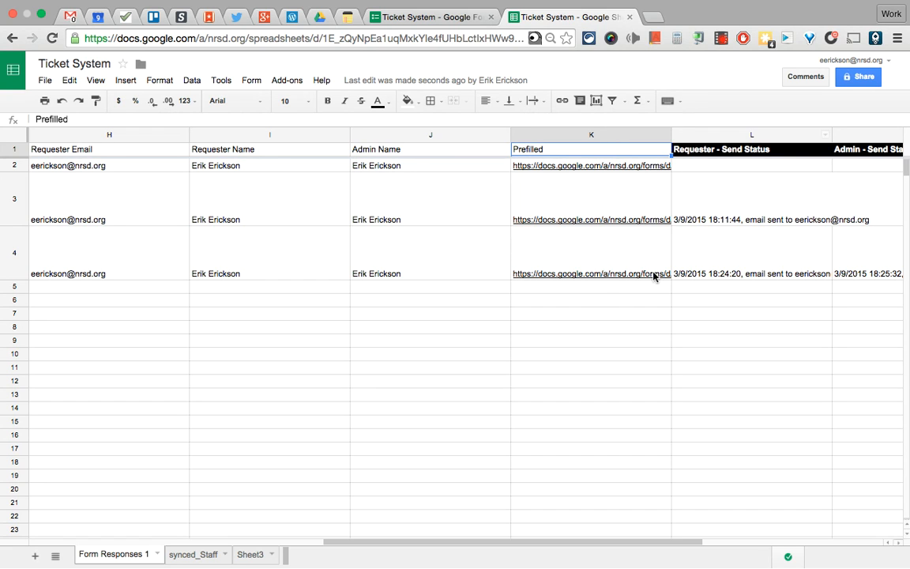
click(461, 253)
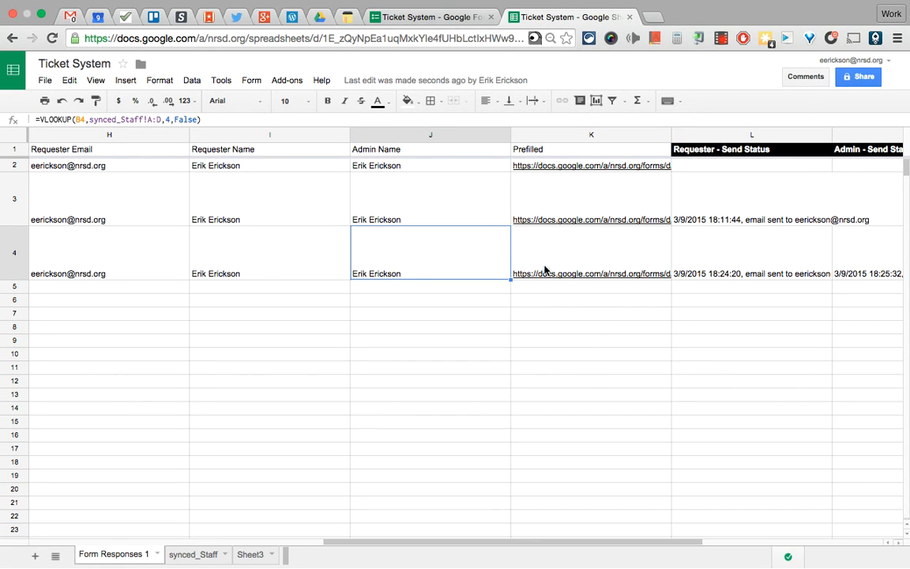
click(566, 171)
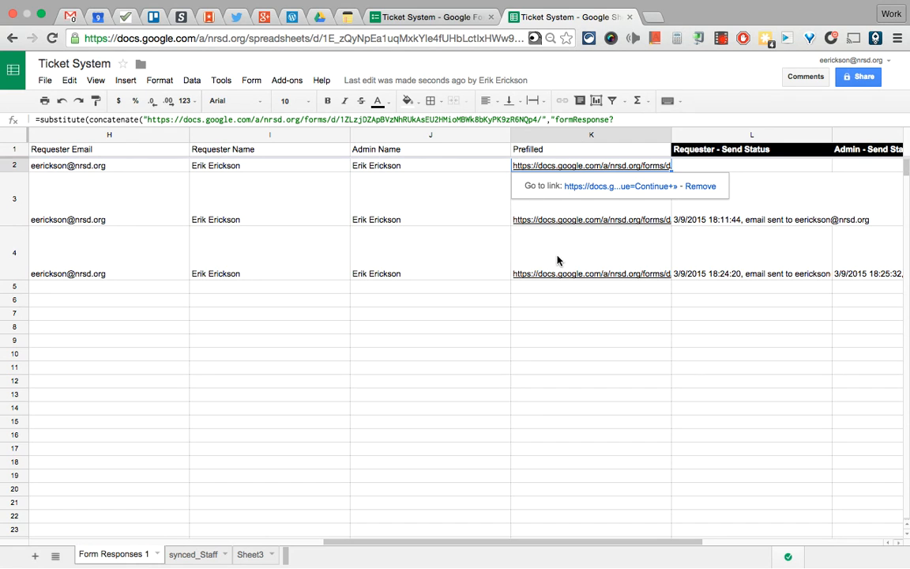
click(534, 268)
click(448, 258)
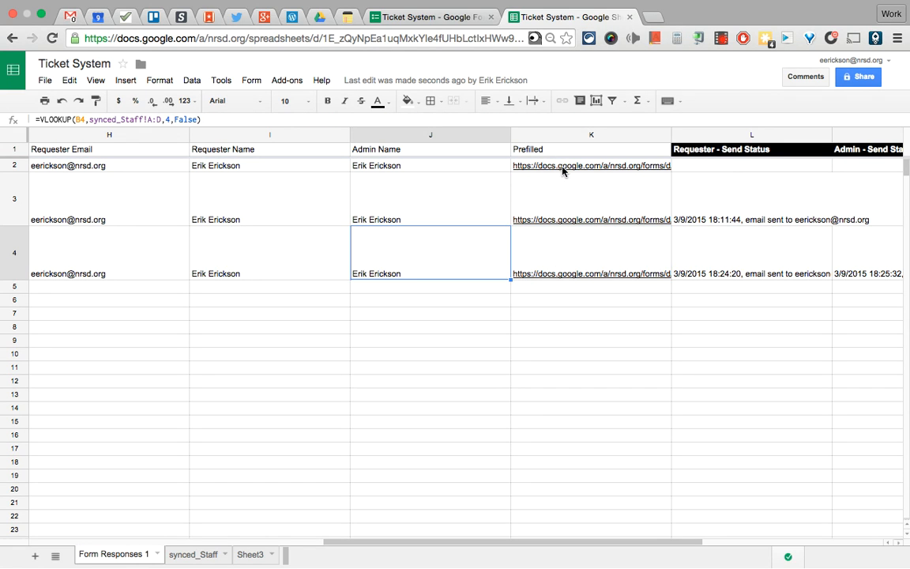
click(580, 167)
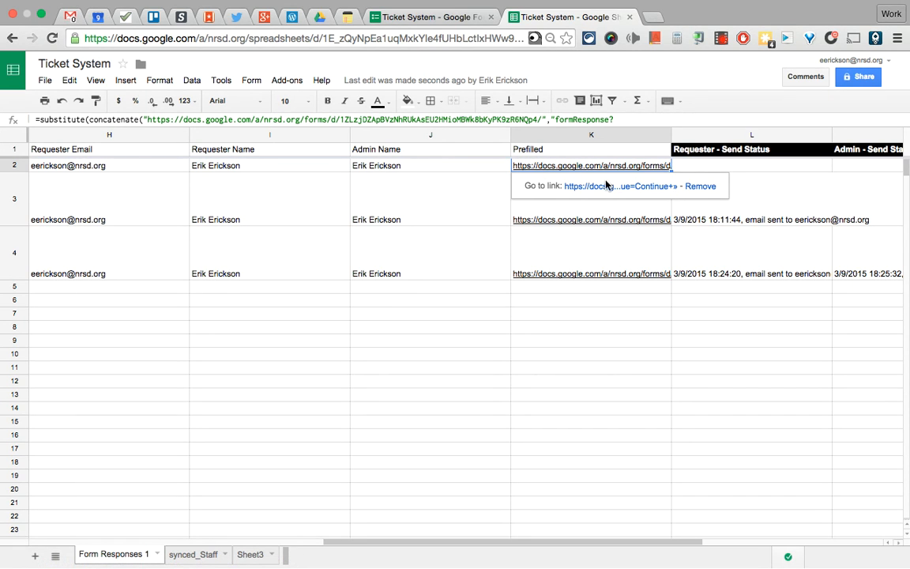
click(415, 17)
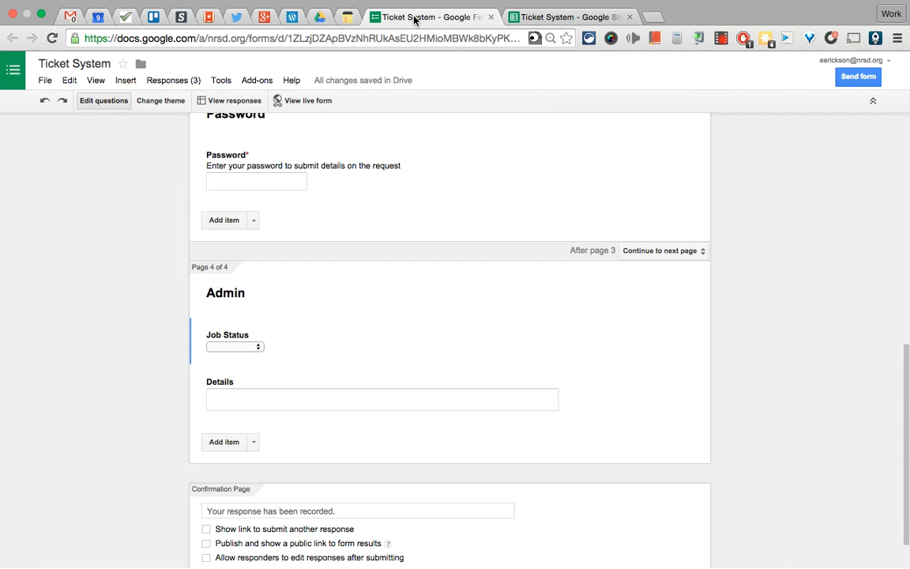
Open the live form and check the Submitter Type dropdown, leaving it blank
click(312, 101)
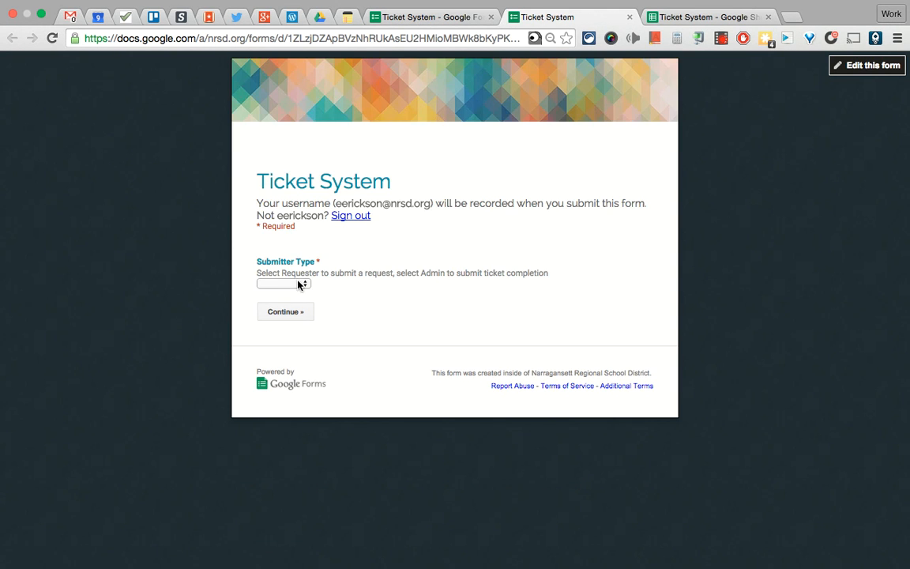
click(282, 284)
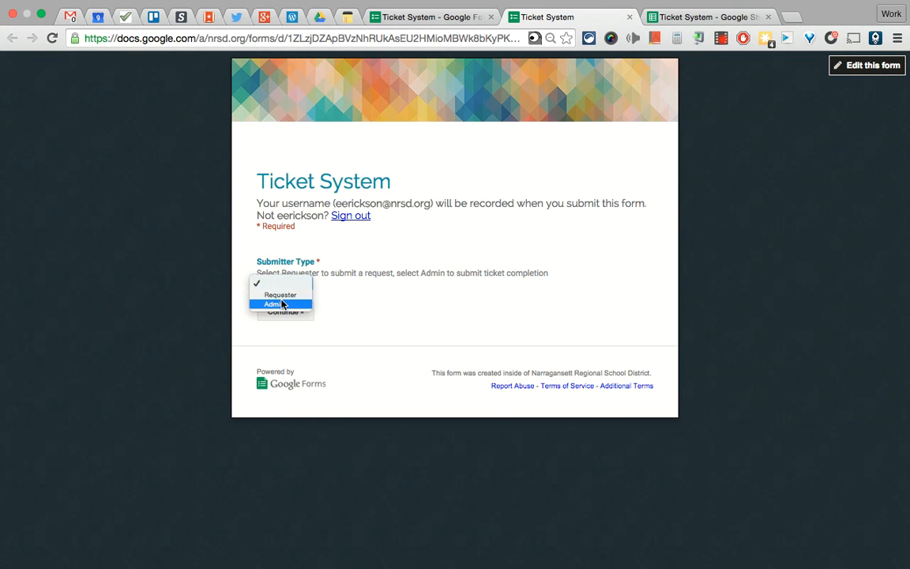
click(405, 297)
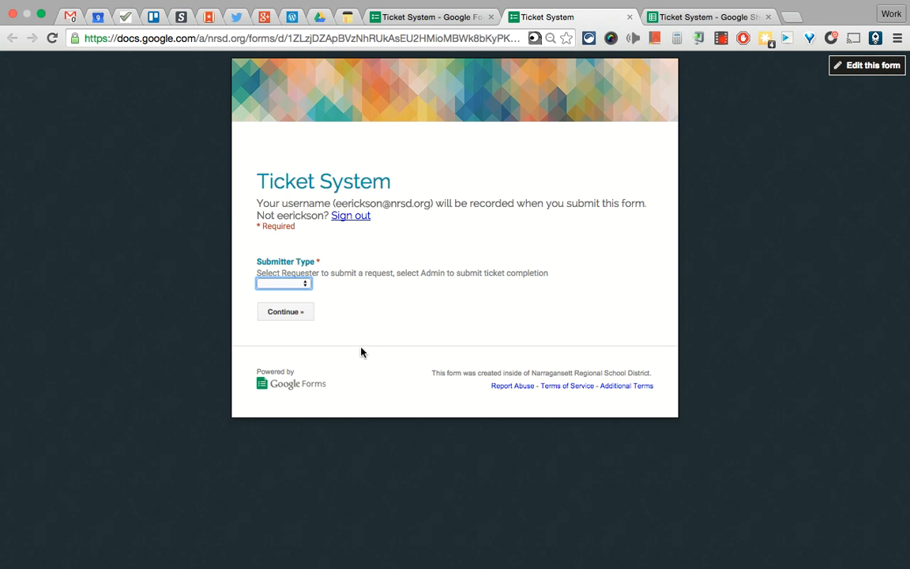
click(288, 285)
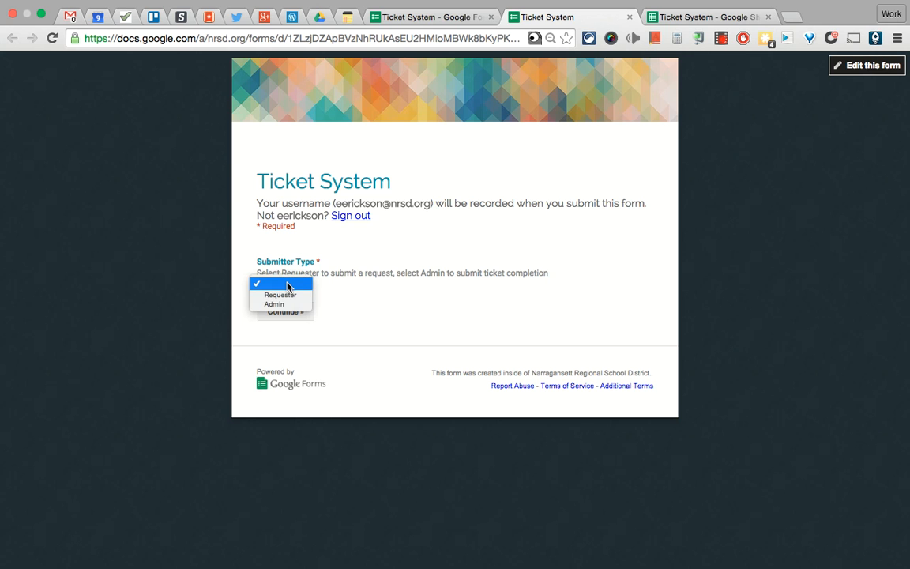
click(287, 285)
Follow the prefilled link in K2 to land directly on the Requester help-request page
click(701, 16)
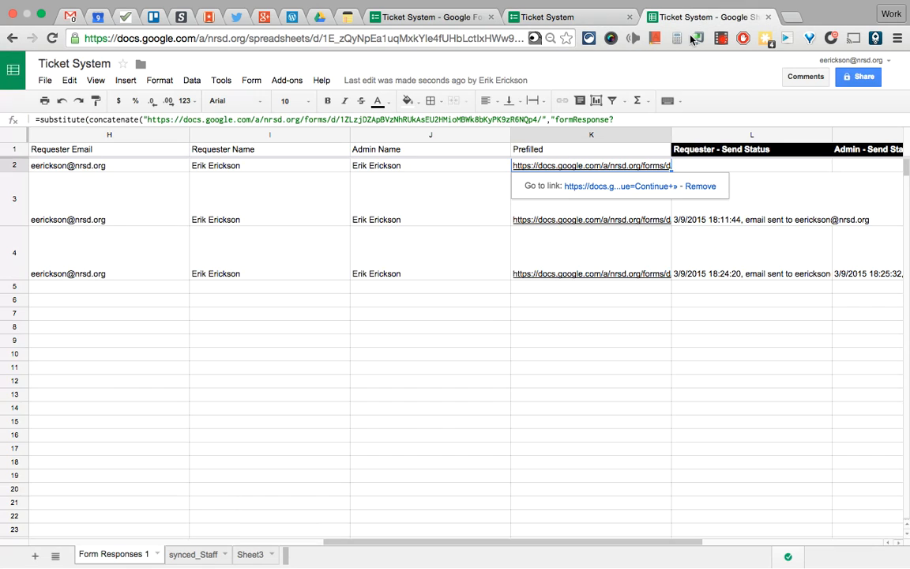
click(592, 187)
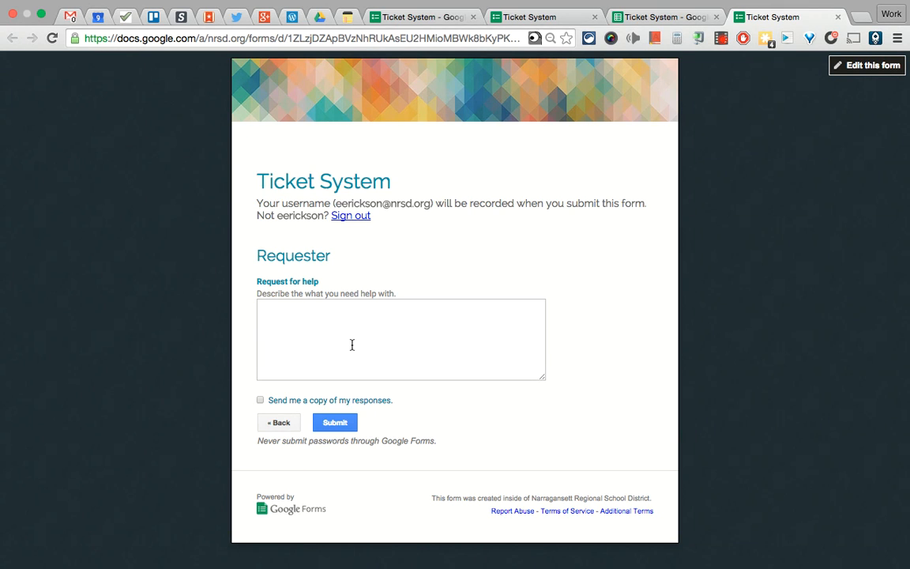
click(317, 335)
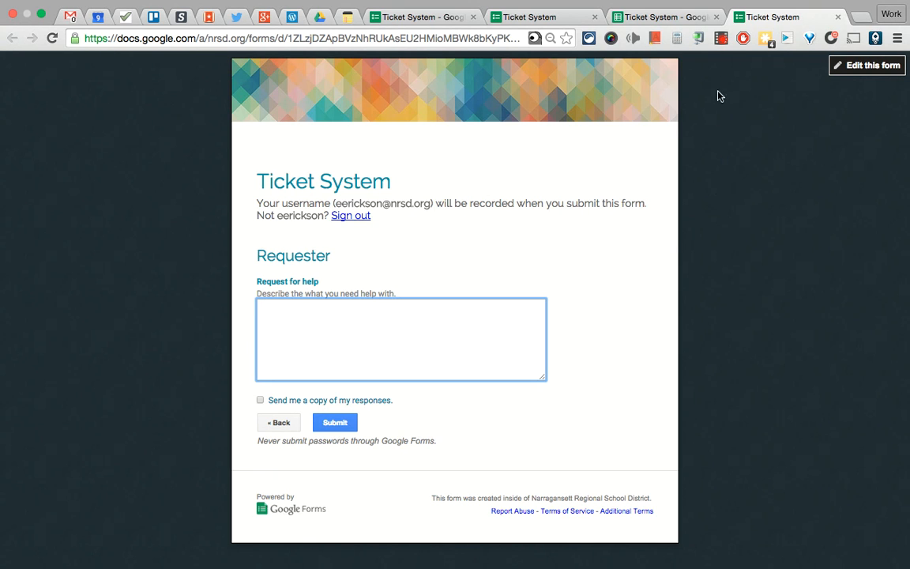
click(722, 41)
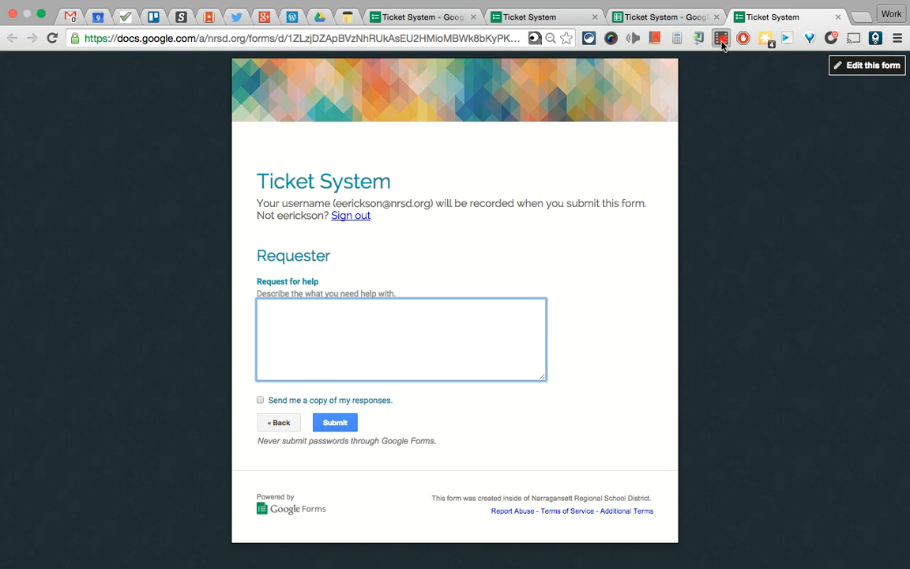